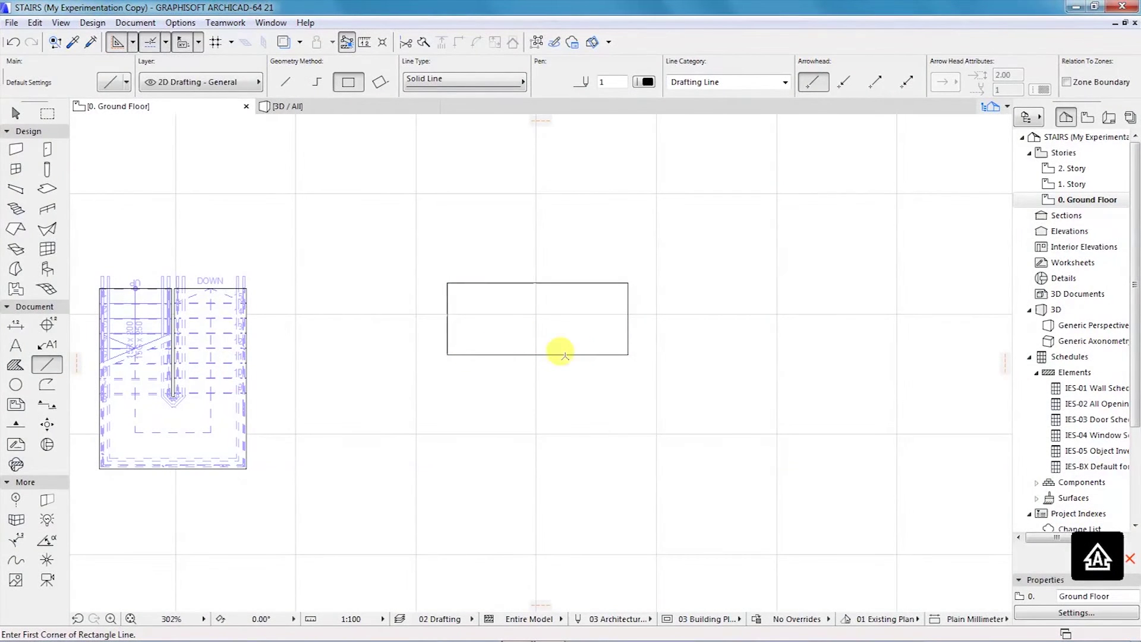
Delete the old rectangle and draw an upright rectangle 1200 mm wide and 3000 mm high in the empty area beside the existing stair
{"action": "key", "text": "ctrl+a"}
{"action": "key", "text": "Delete"}
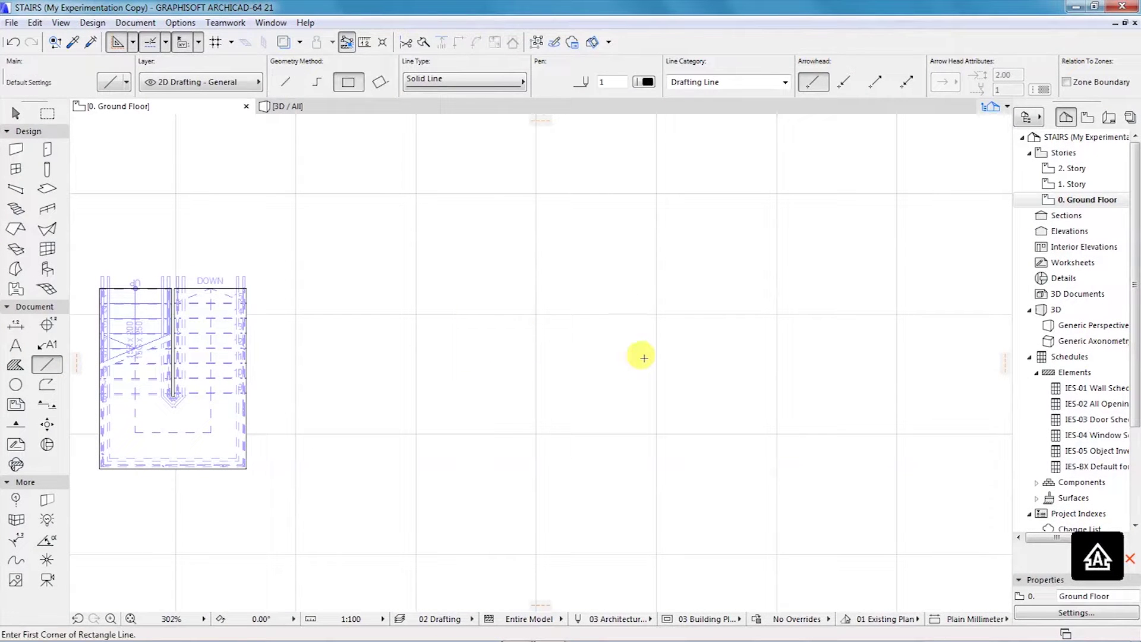
{"action": "left_click", "coordinate": [495, 278]}
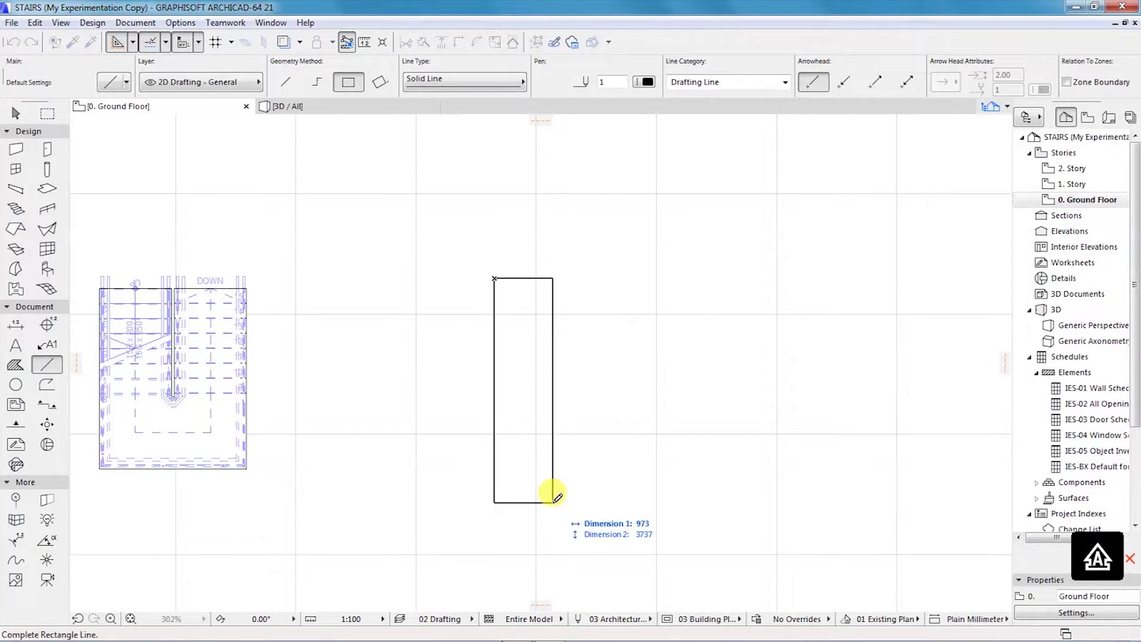
{"action": "type", "text": "1200"}
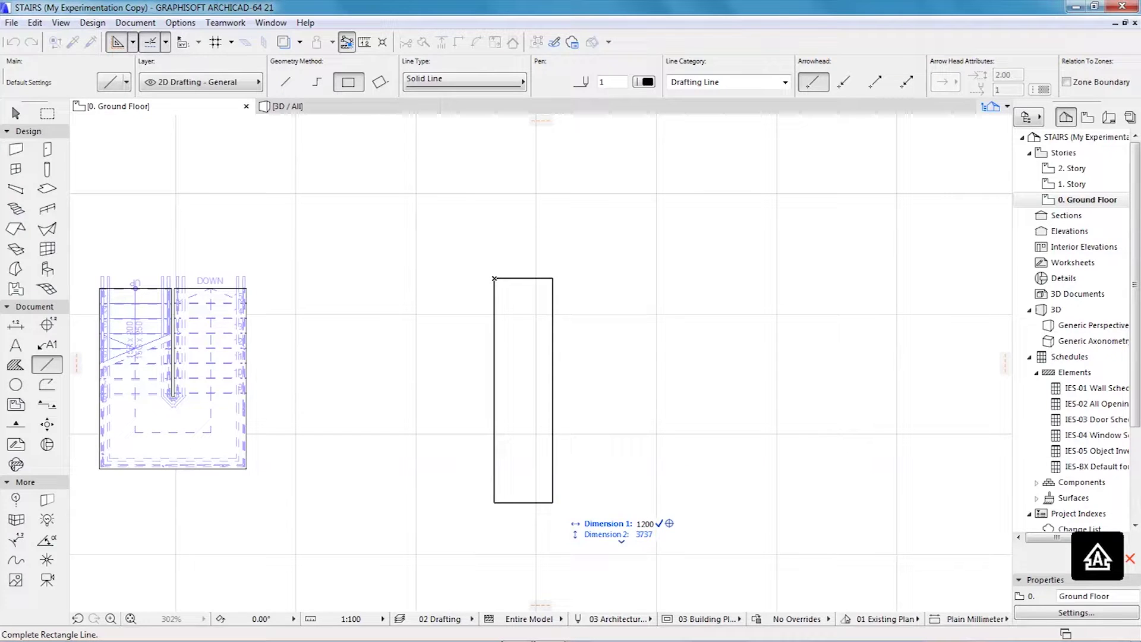
{"action": "key", "text": "Tab"}
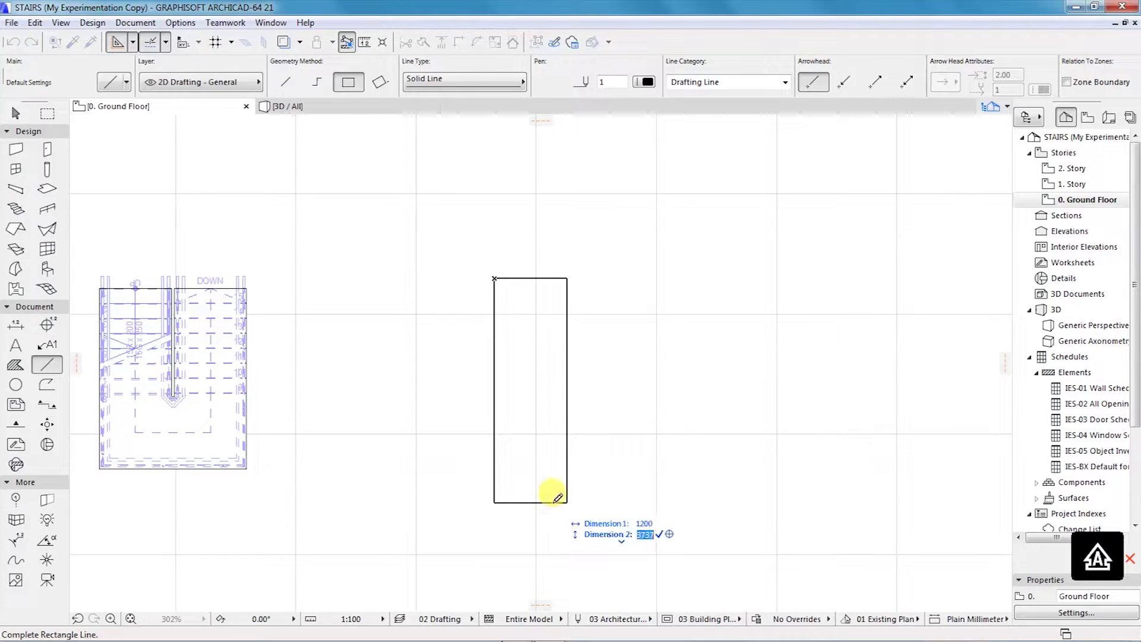
{"action": "type", "text": "3000"}
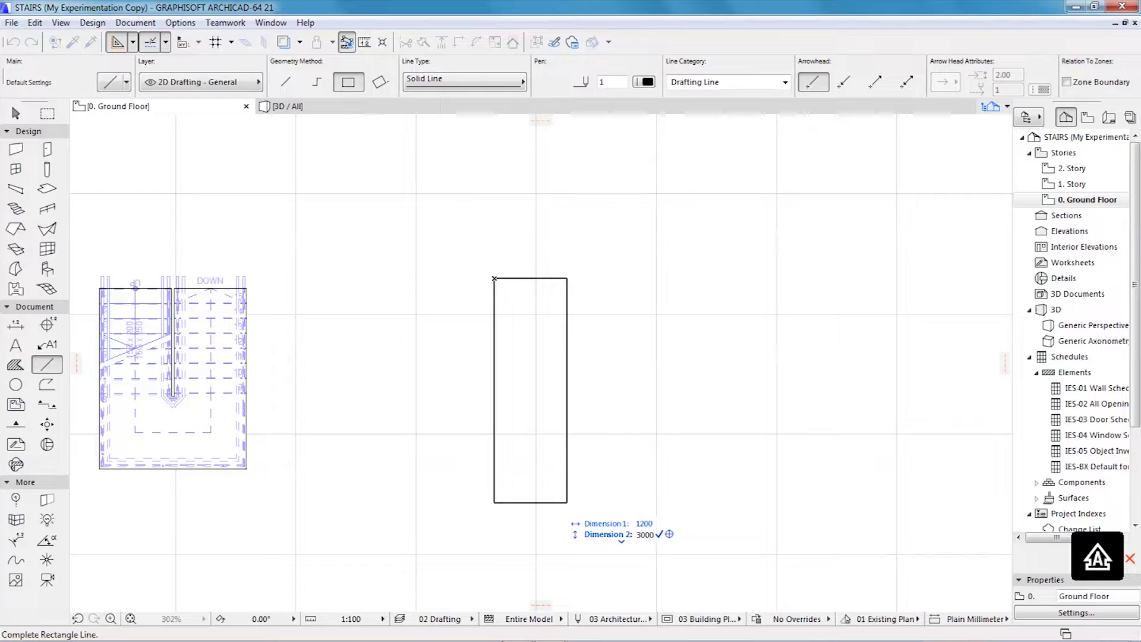
{"action": "key", "text": "Return"}
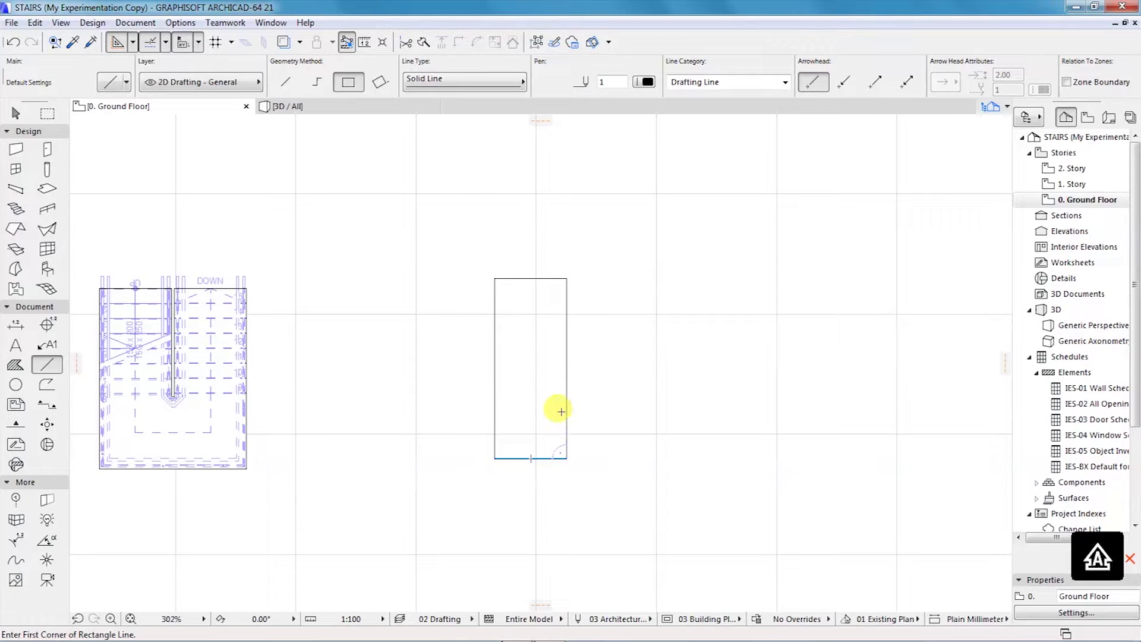
Draw a 1200 by 1200 mm square outward from the tall rectangle's lower right corner, sharing its right edge
{"action": "left_click", "coordinate": [567, 458]}
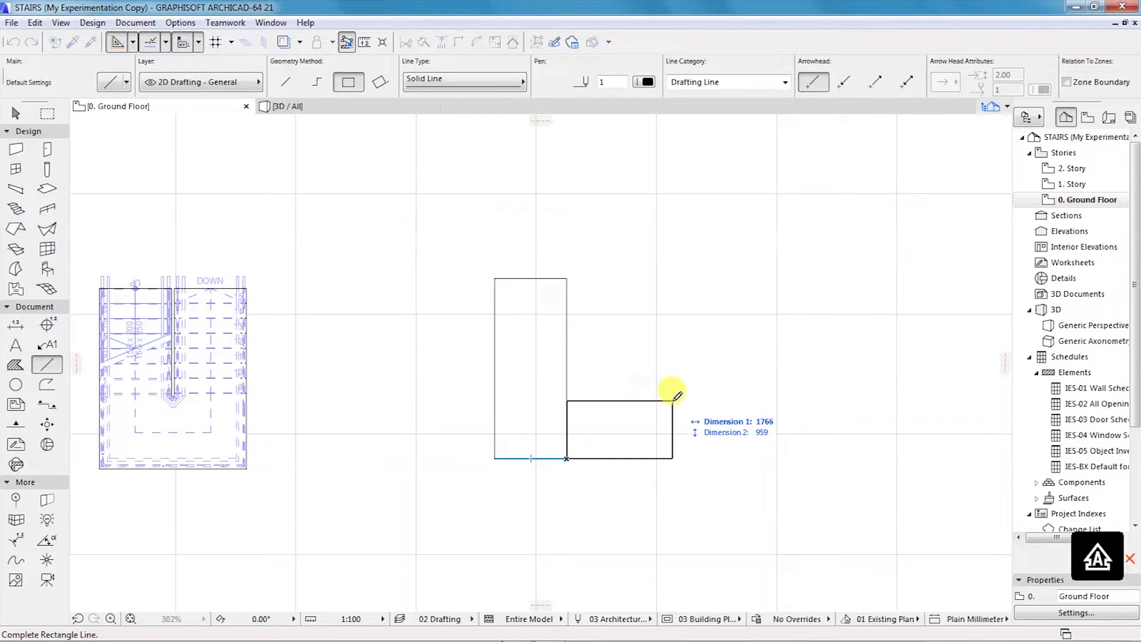
{"action": "type", "text": "1200"}
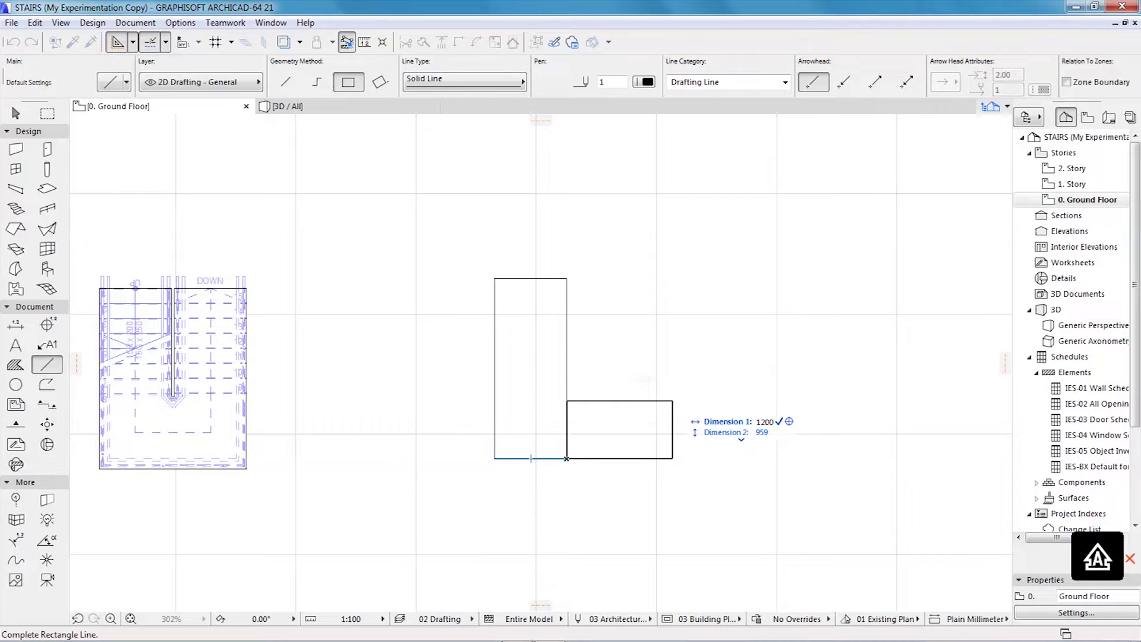
{"action": "key", "text": "Tab"}
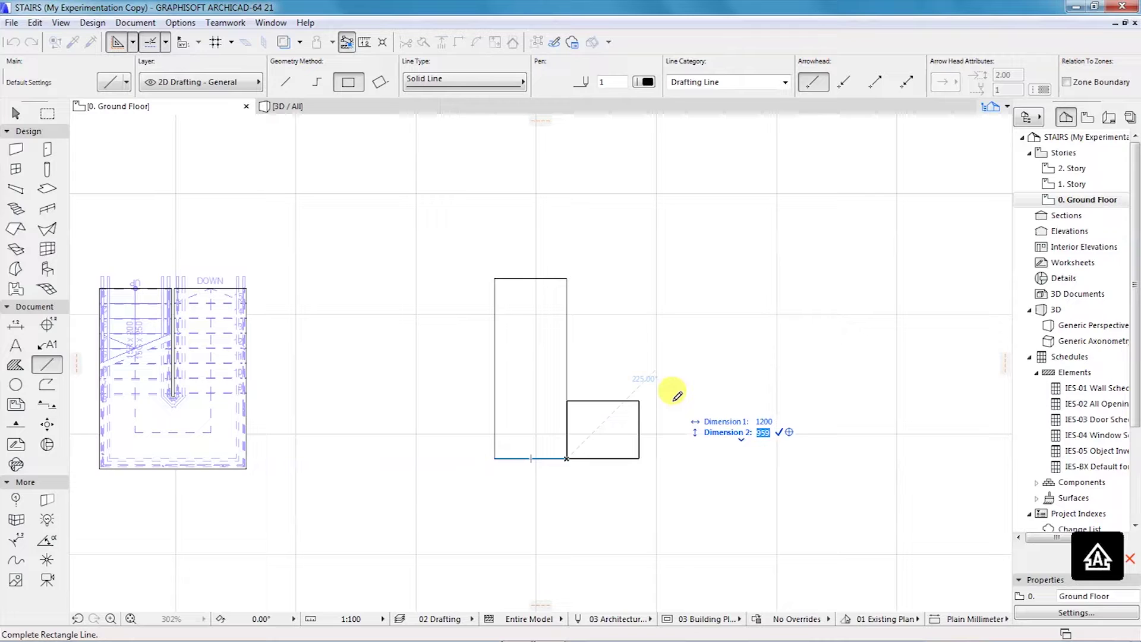
{"action": "key", "text": "Tab"}
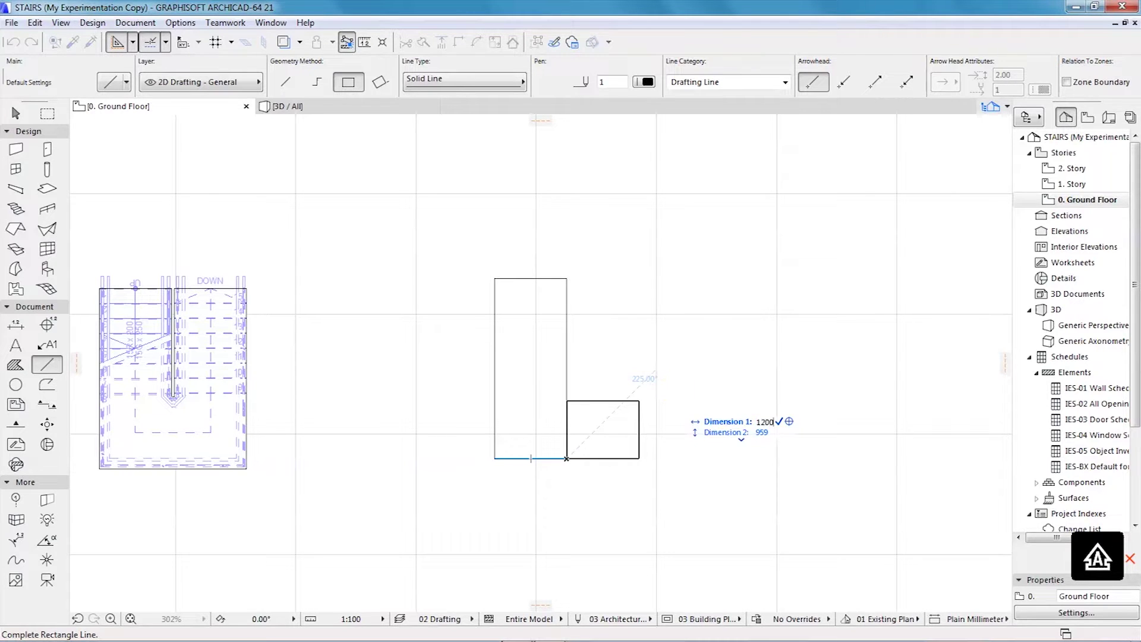
{"action": "key", "text": "Tab"}
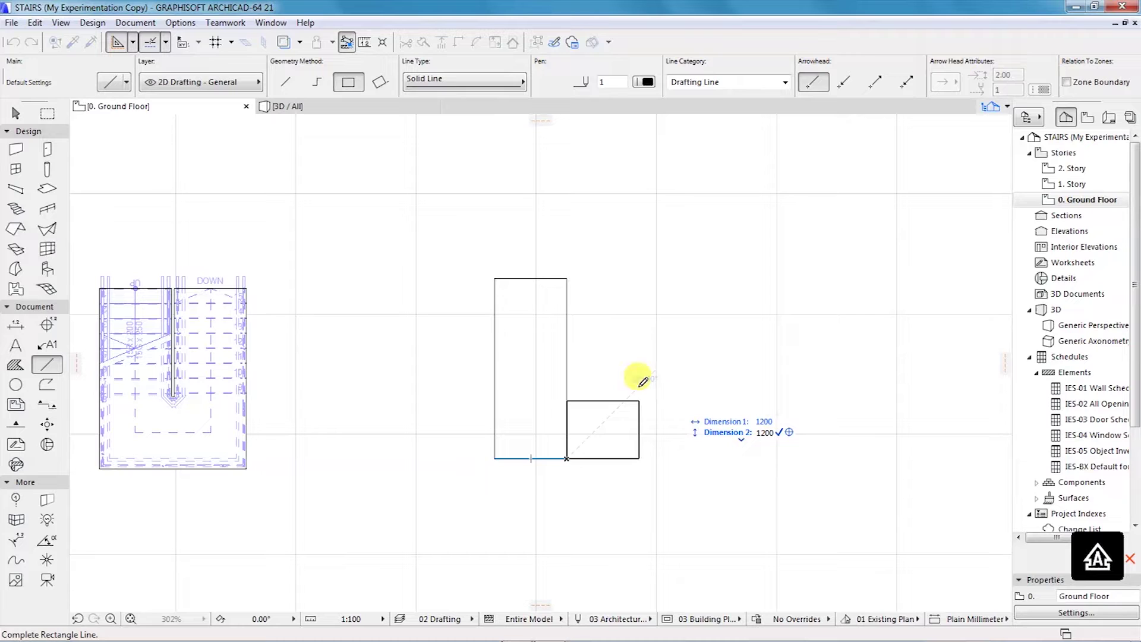
{"action": "type", "text": "1200"}
{"action": "key", "text": "Return"}
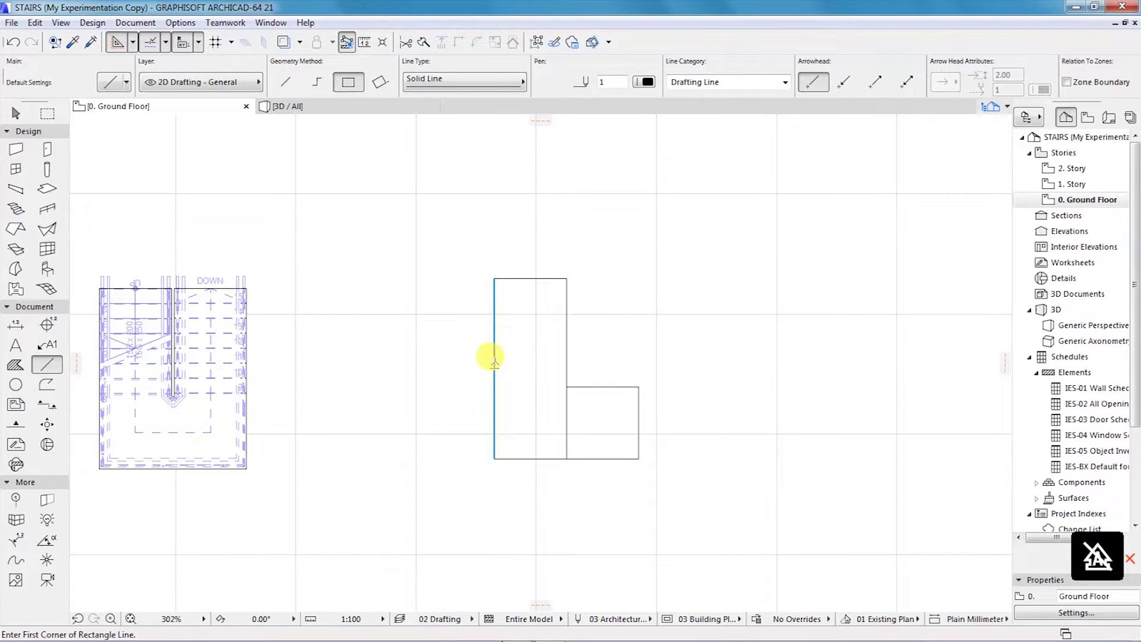
Copy the tall rectangle from its lower left corner to the square's lower right corner to complete the U-shaped outline
{"action": "left_click", "coordinate": [496, 358], "text": "shift"}
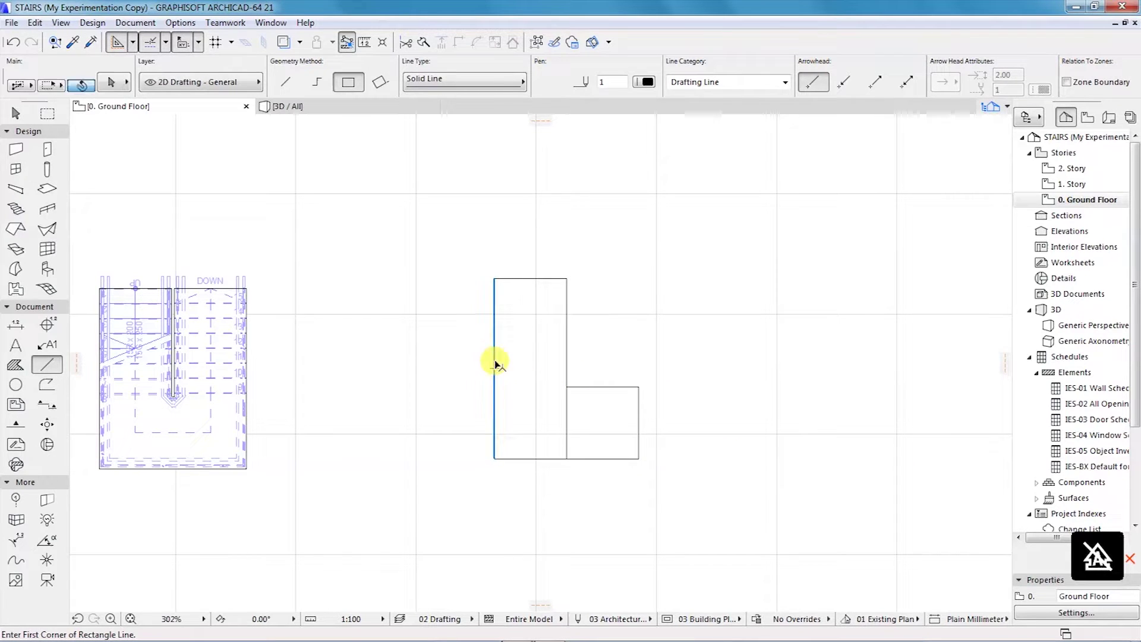
{"action": "right_click", "coordinate": [523, 390]}
{"action": "mouse_move", "coordinate": [559, 220]}
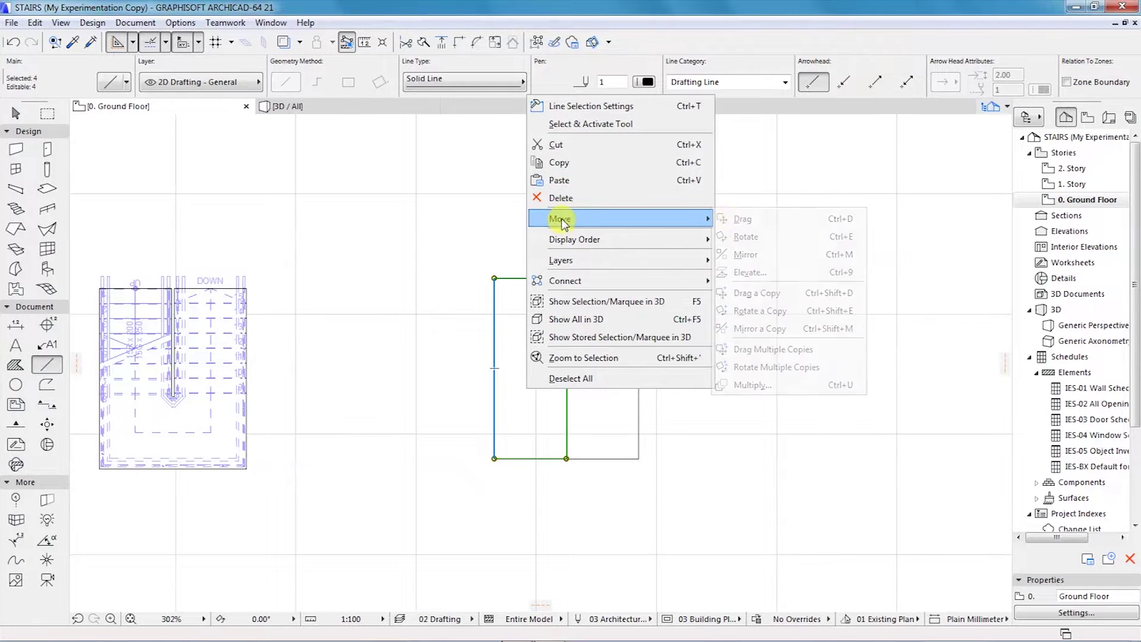
{"action": "left_click", "coordinate": [759, 293]}
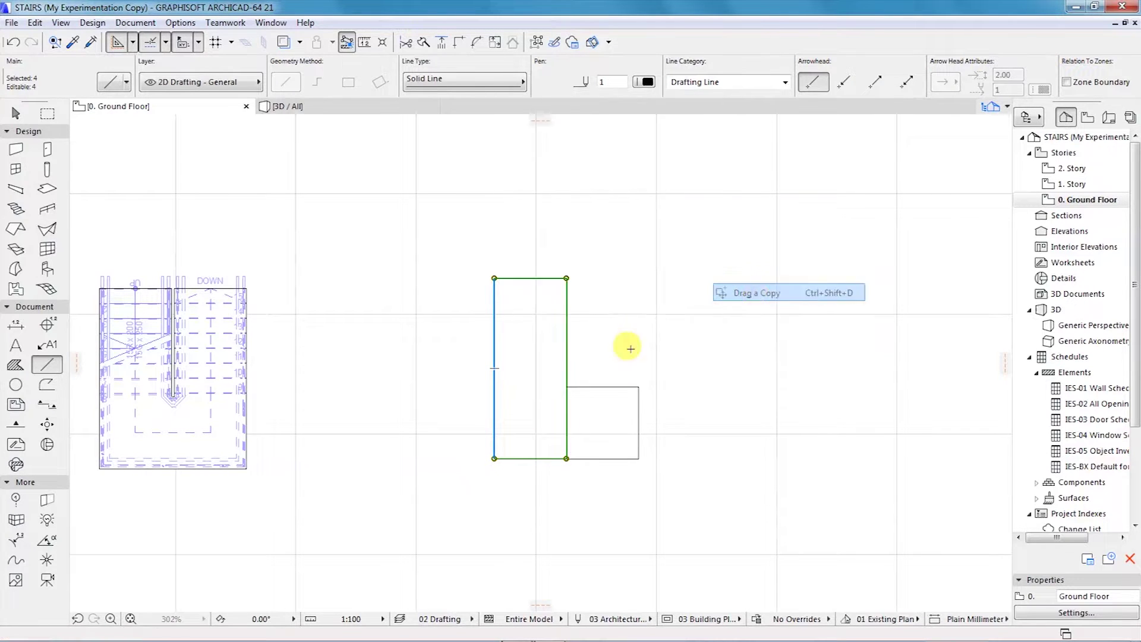
{"action": "left_click", "coordinate": [494, 459]}
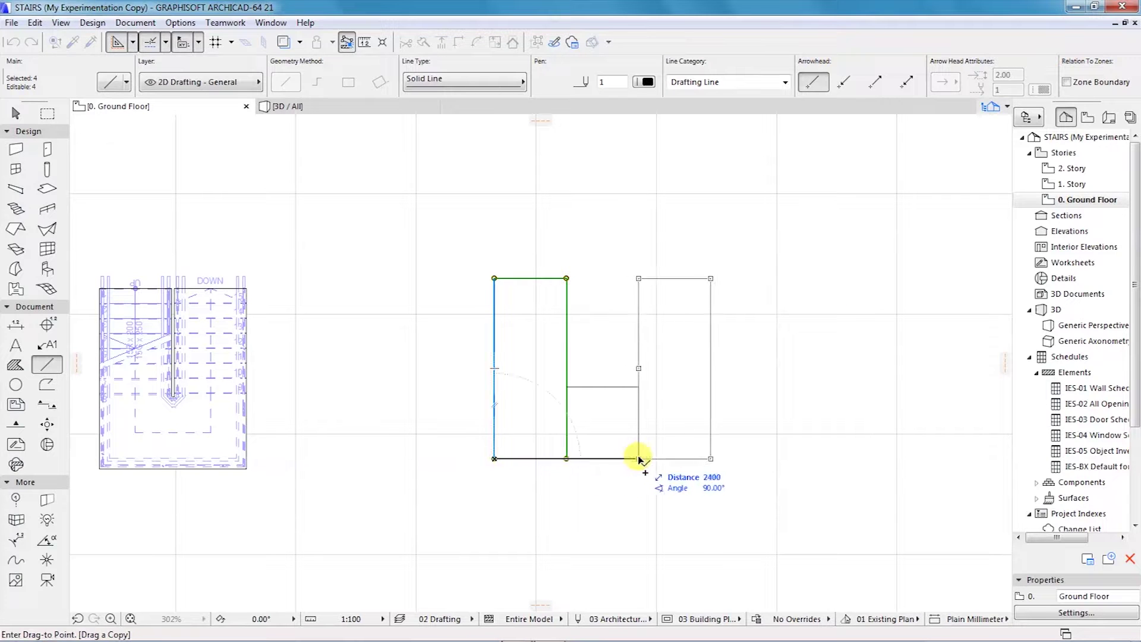
{"action": "left_click", "coordinate": [639, 459]}
{"action": "key", "text": "Escape"}
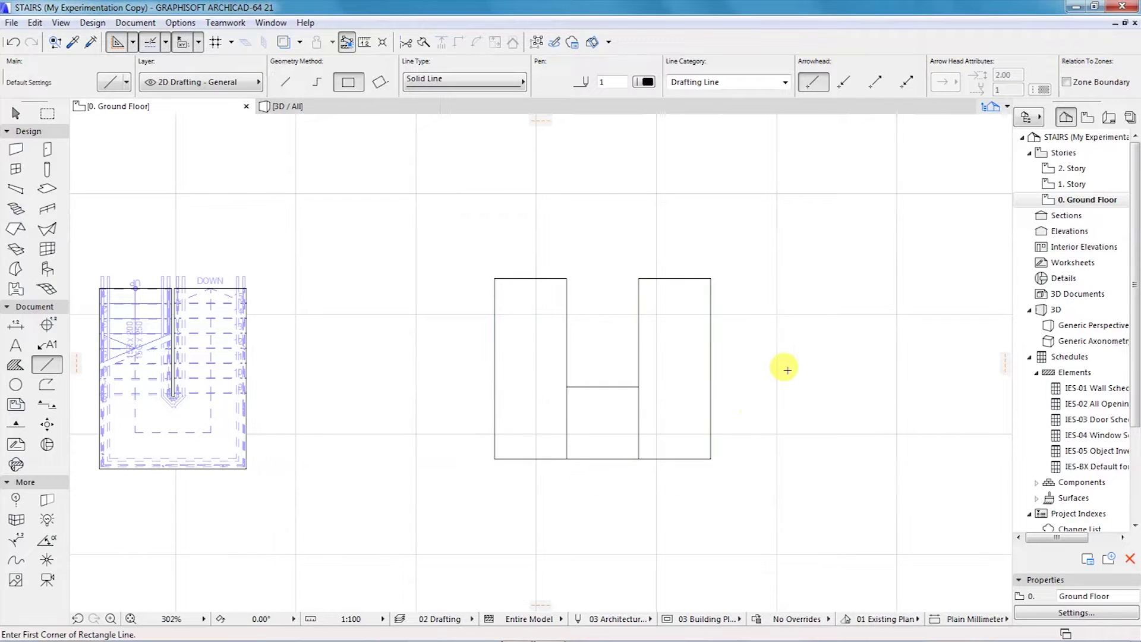
Activate the Stair tool for the U-shaped outline
{"action": "scroll", "coordinate": [657, 272], "scroll_direction": "up", "scroll_amount": 2}
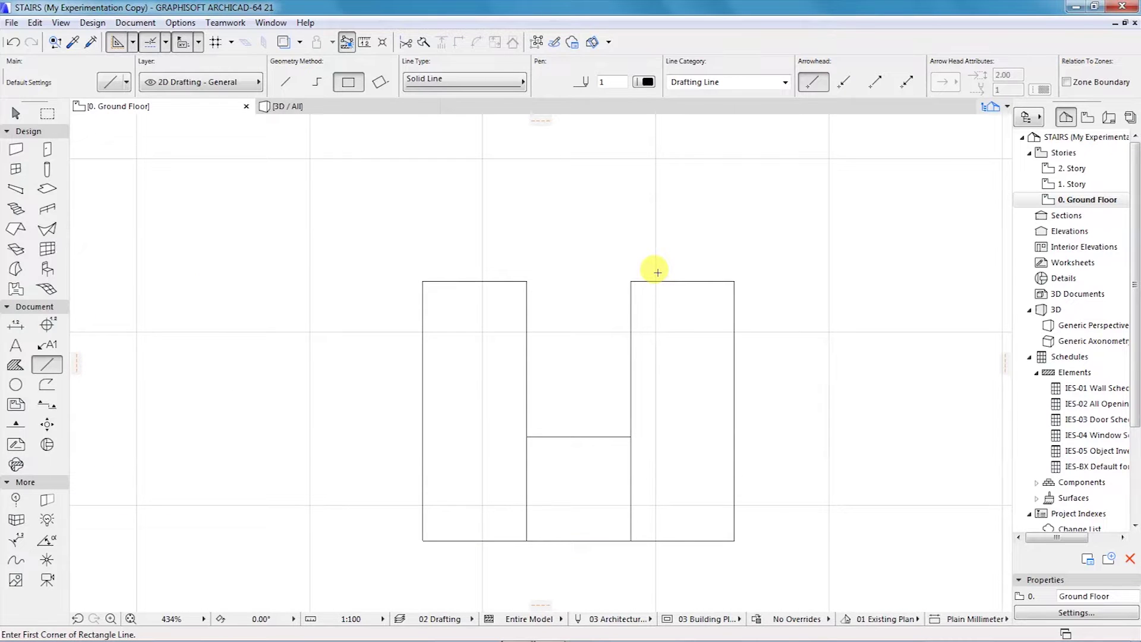
{"action": "scroll", "coordinate": [348, 252], "scroll_direction": "down", "scroll_amount": 2}
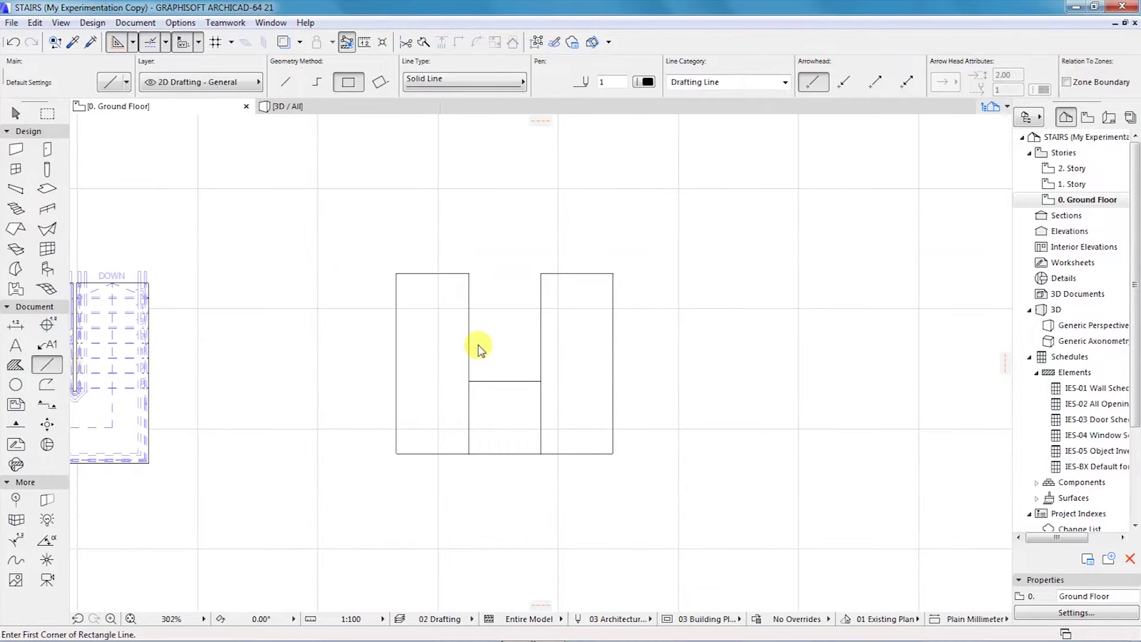
{"action": "scroll", "coordinate": [439, 374], "scroll_direction": "up", "scroll_amount": 1}
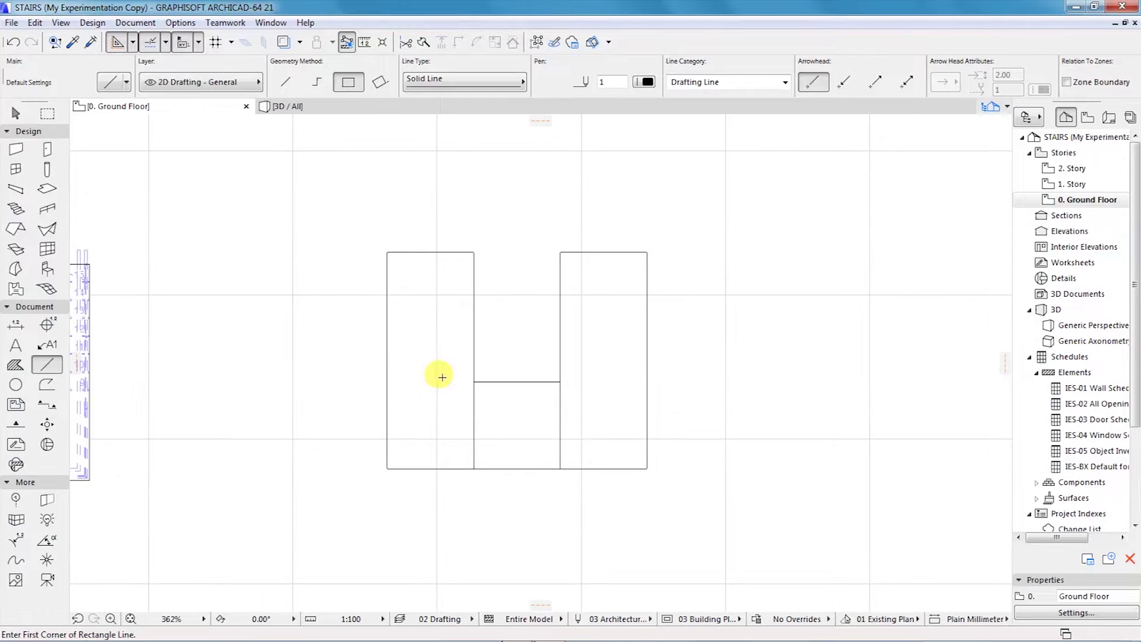
{"action": "left_click", "coordinate": [92, 22]}
{"action": "mouse_move", "coordinate": [113, 40]}
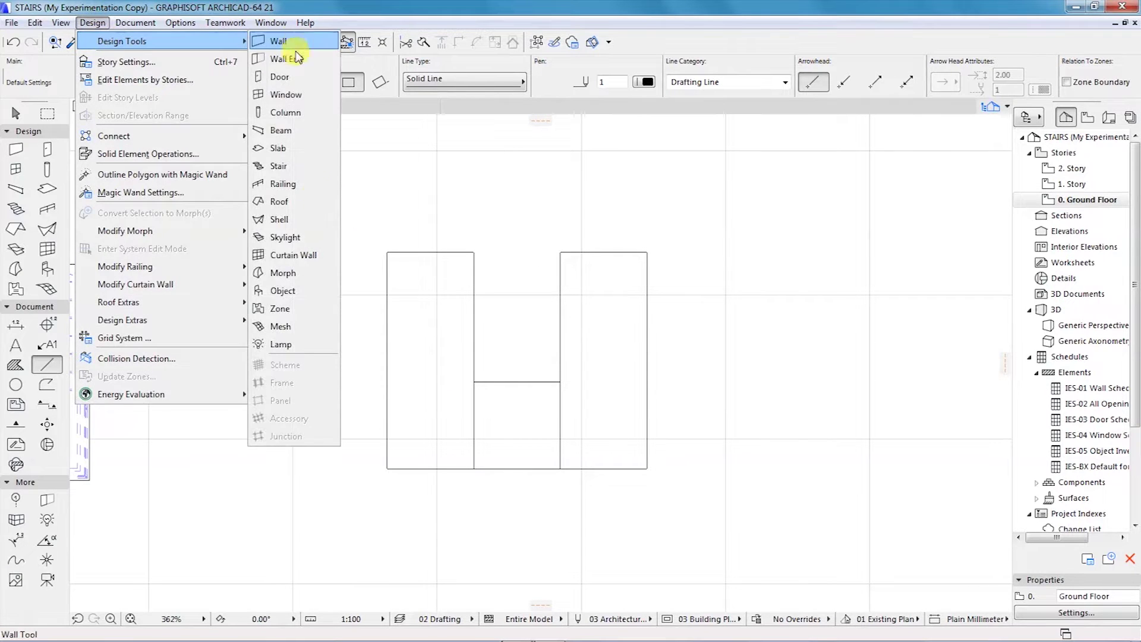
{"action": "left_click", "coordinate": [286, 167]}
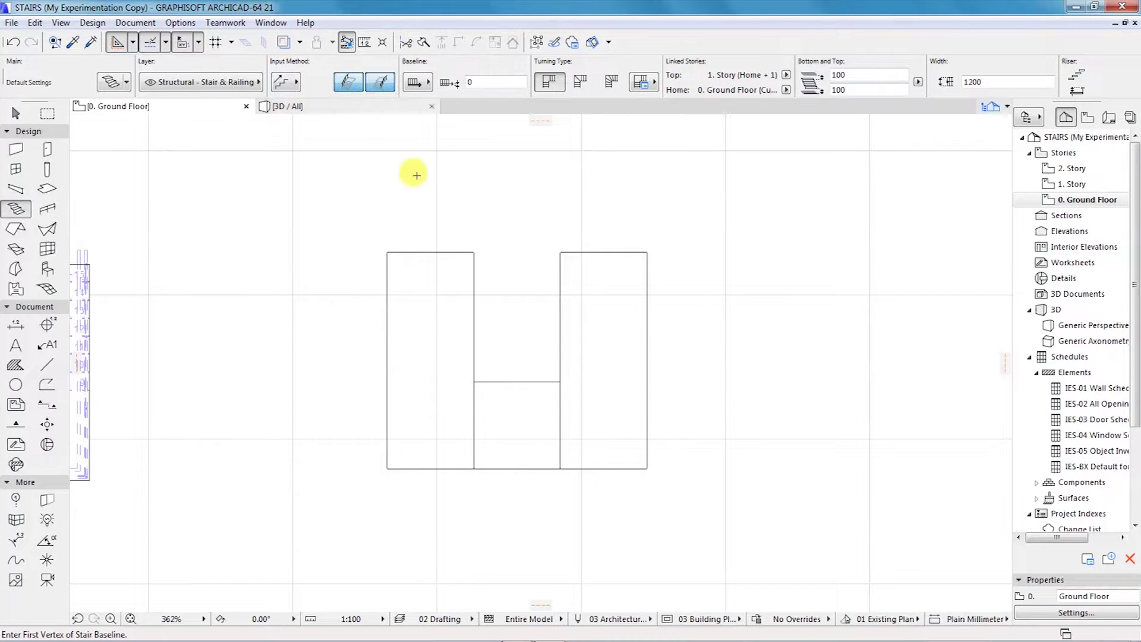
{"action": "left_click", "coordinate": [346, 80]}
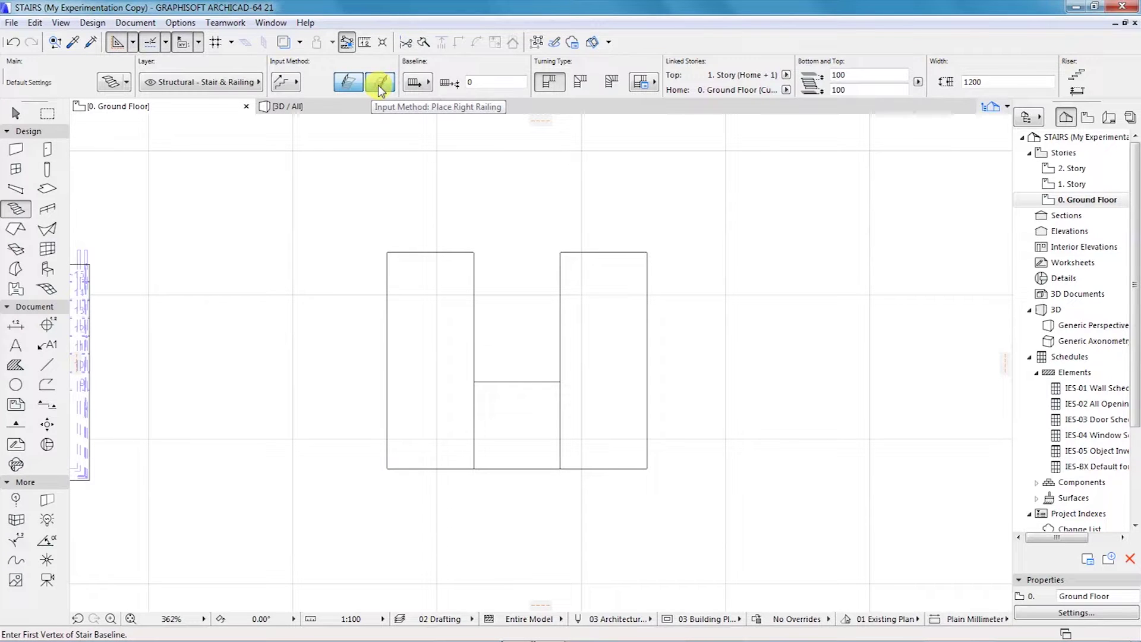
{"action": "right_click", "coordinate": [378, 84]}
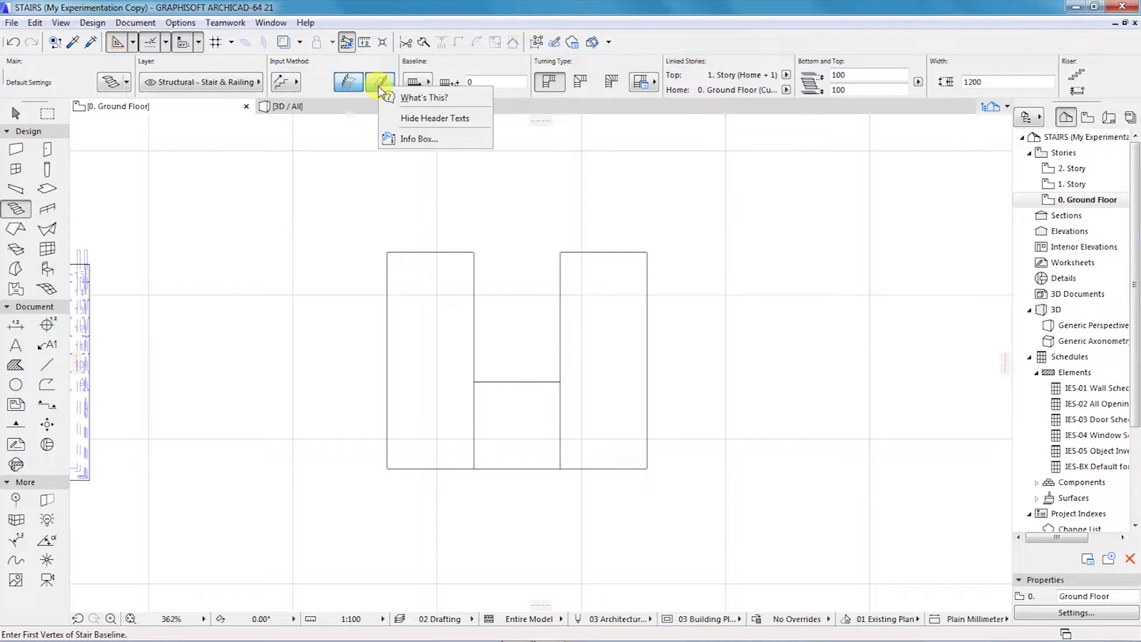
{"action": "left_click", "coordinate": [339, 167]}
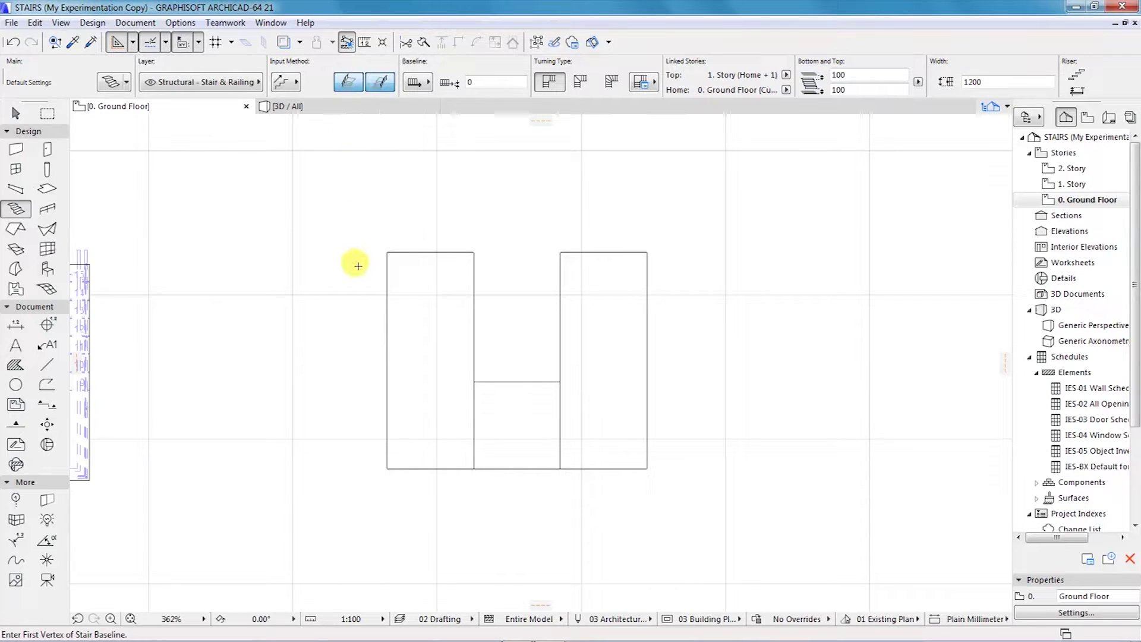
{"action": "left_click", "coordinate": [387, 250]}
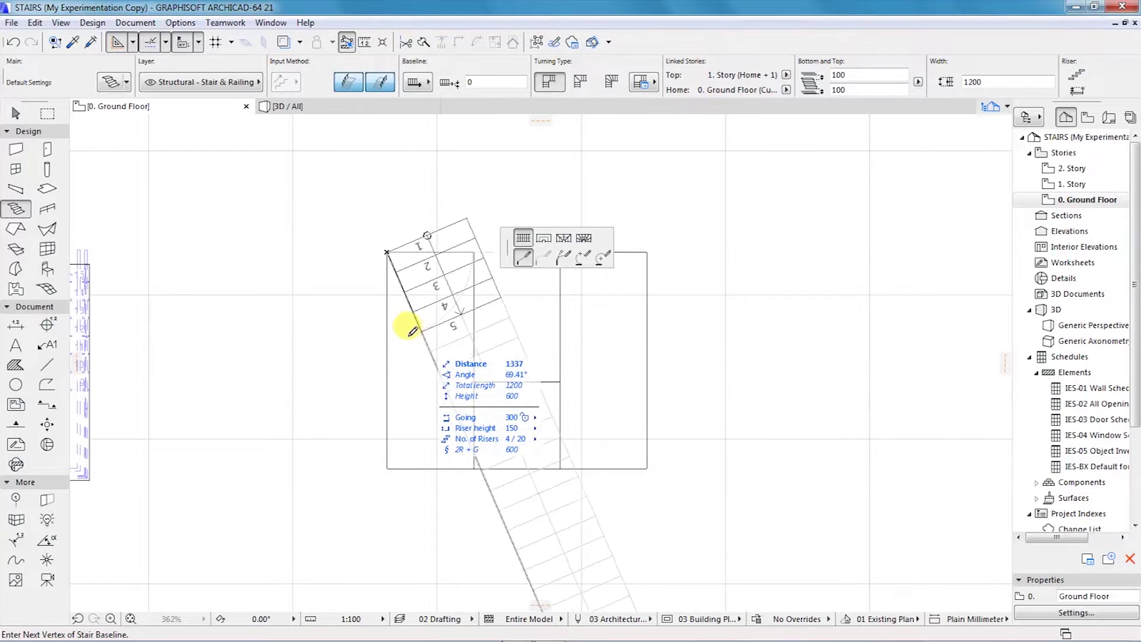
{"action": "key", "text": "Escape"}
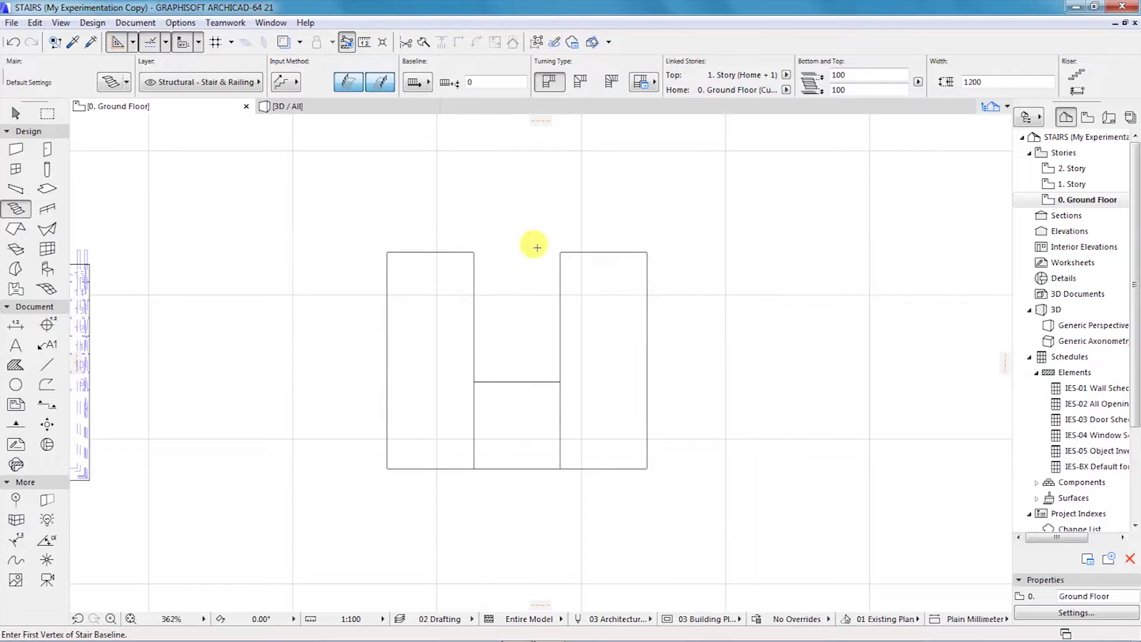
{"action": "left_click", "coordinate": [388, 251]}
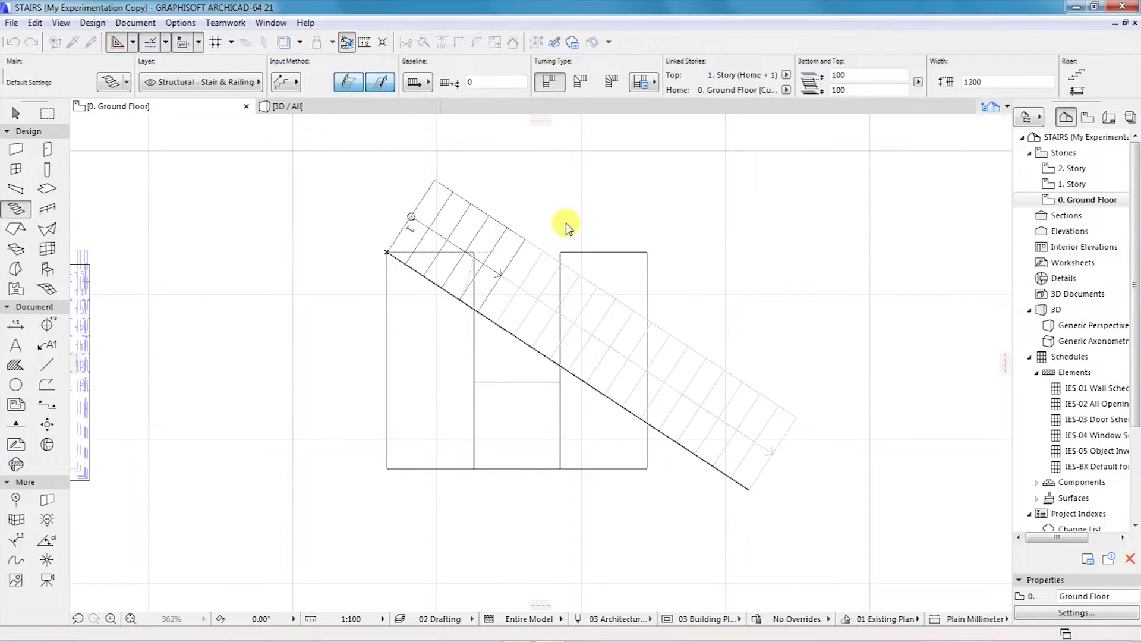
{"action": "key", "text": "Escape"}
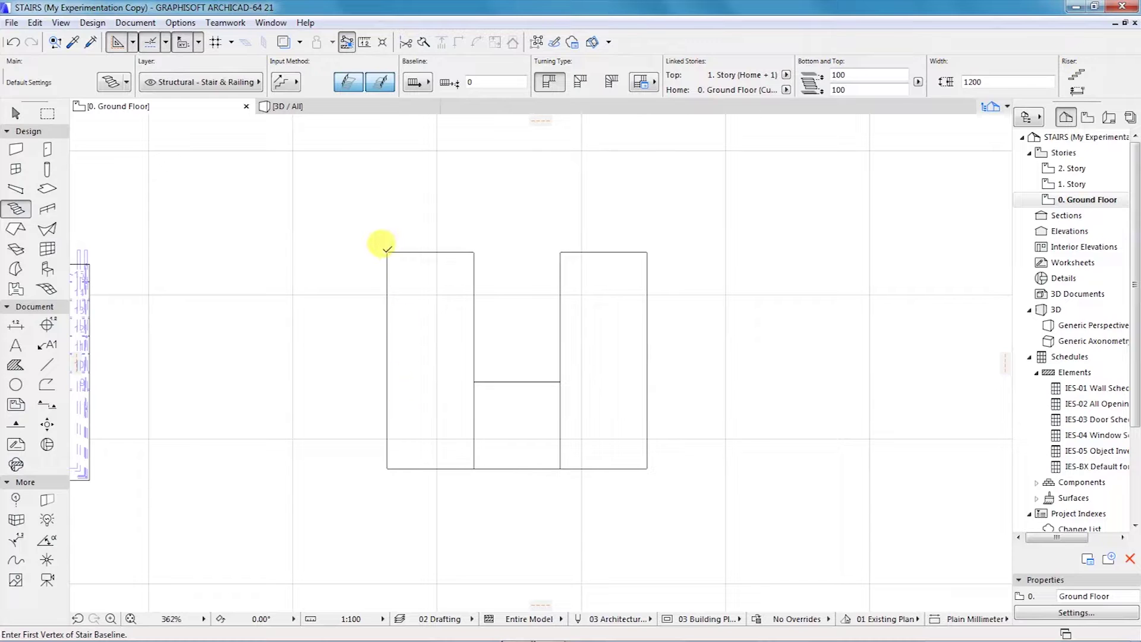
Create a U-shaped stair with its baseline along the outline's outer edges, from the upper left corner through 3000, 3600 and 3000 mm segments
{"action": "left_click", "coordinate": [387, 250]}
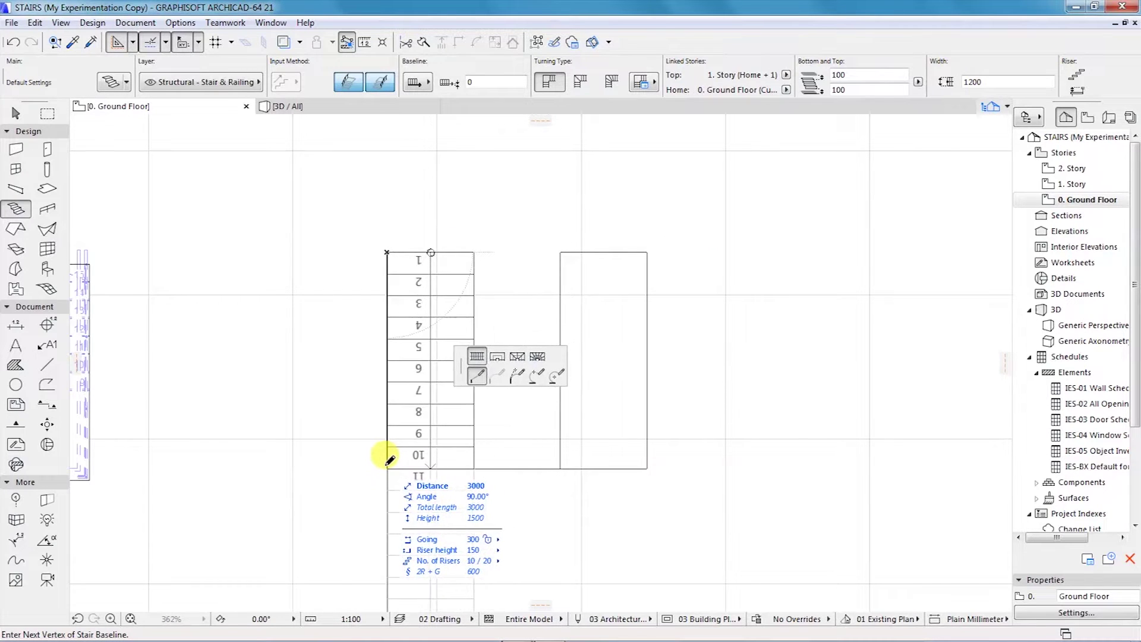
{"action": "left_click", "coordinate": [471, 465]}
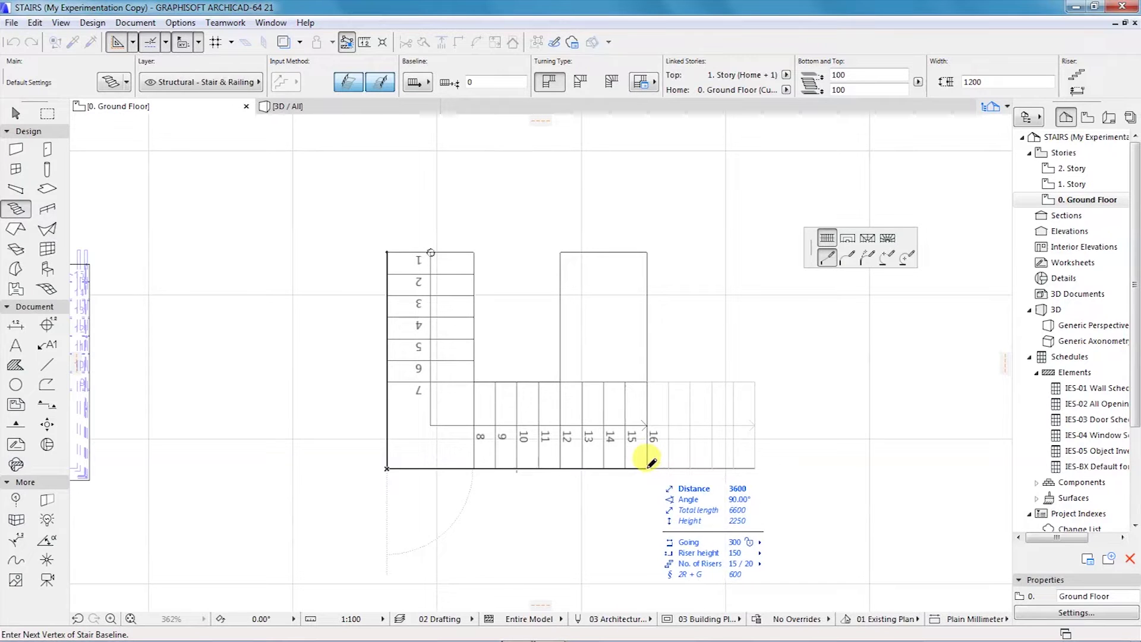
{"action": "left_click", "coordinate": [648, 467]}
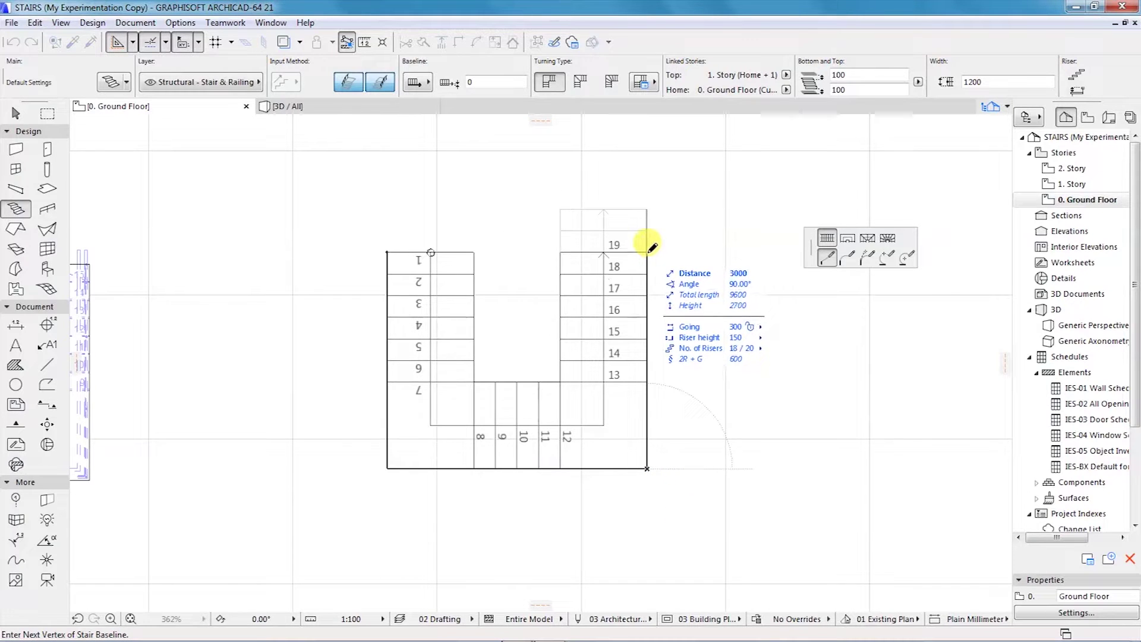
{"action": "left_click", "coordinate": [648, 251]}
{"action": "left_click", "coordinate": [648, 251]}
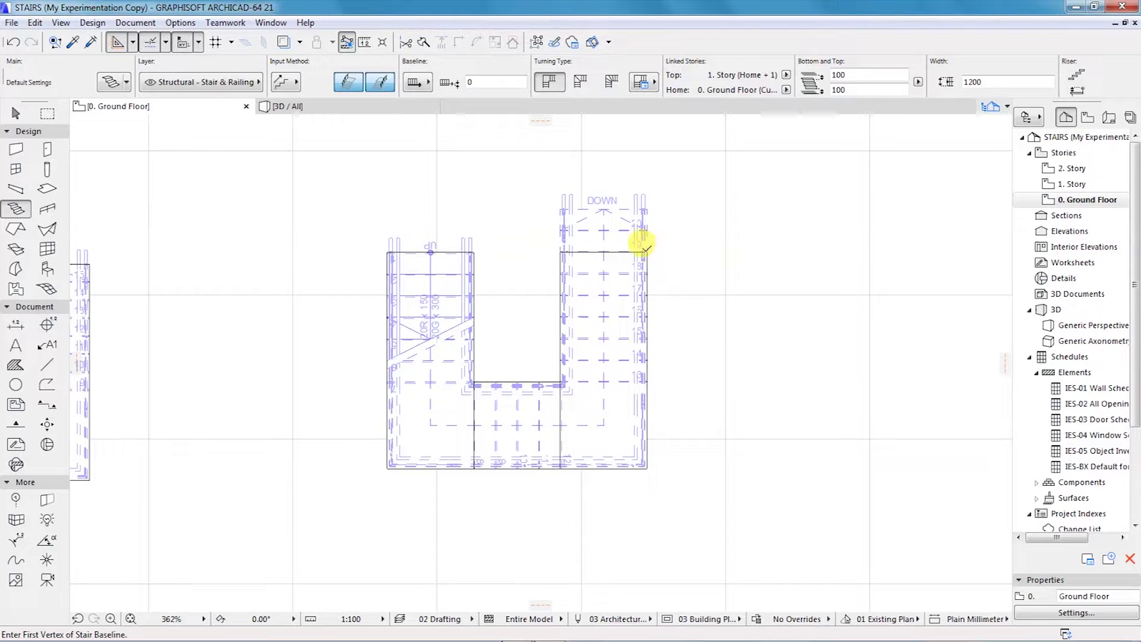
{"action": "scroll", "coordinate": [493, 349], "scroll_direction": "up", "scroll_amount": 2}
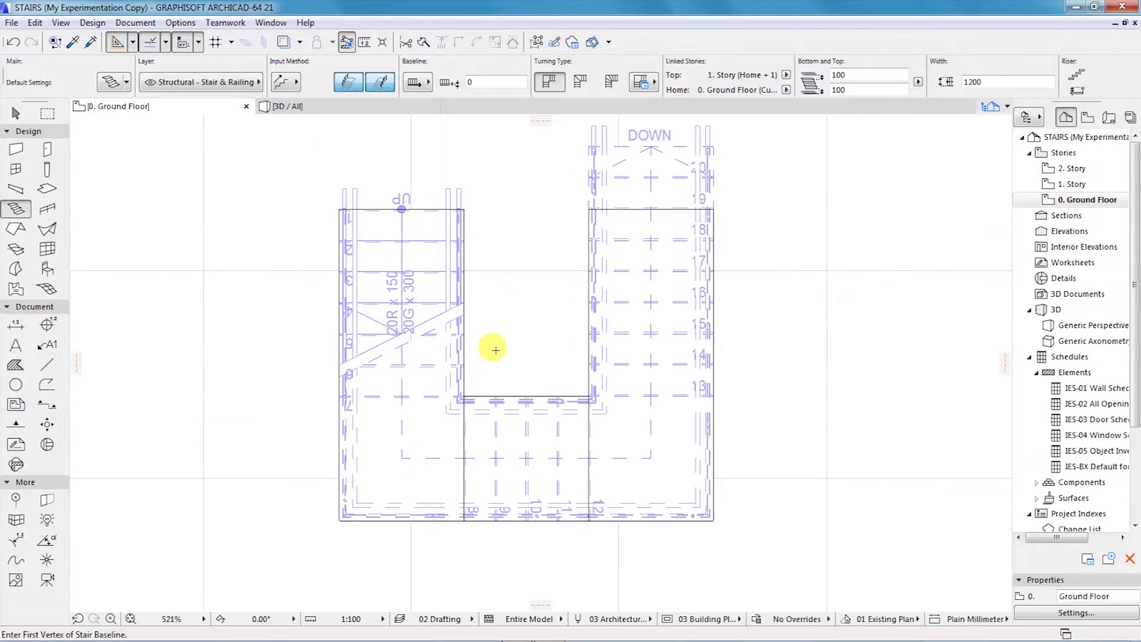
{"action": "scroll", "coordinate": [493, 350], "scroll_direction": "up", "scroll_amount": 1}
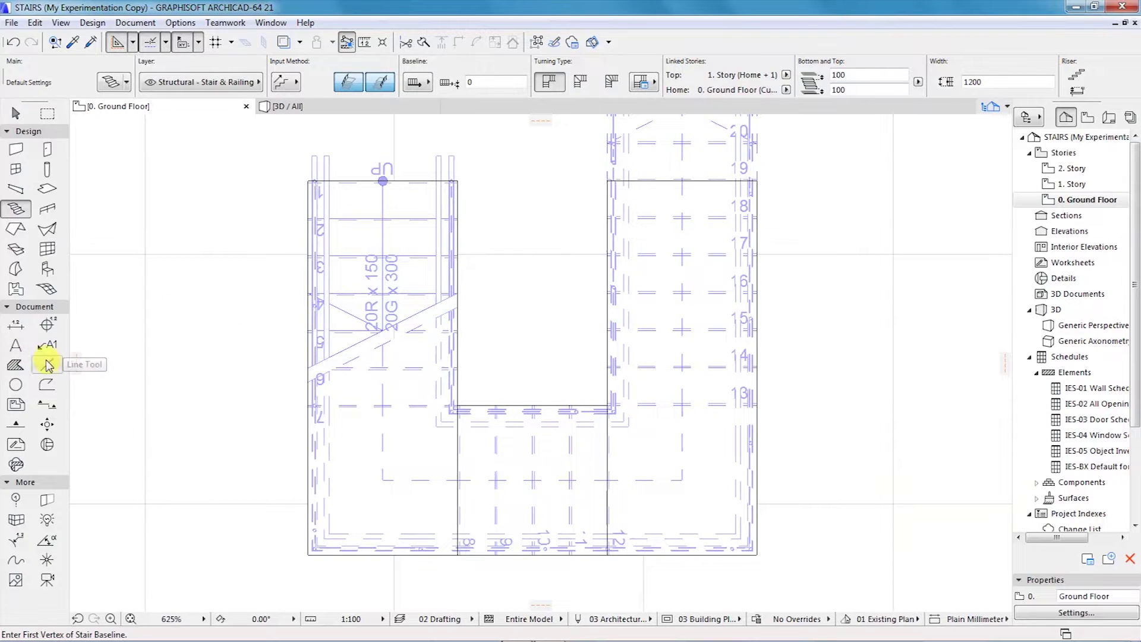
Draw a circle with a radius of about 1018 mm around the stair's first flight, marked UP
{"action": "left_click", "coordinate": [16, 385]}
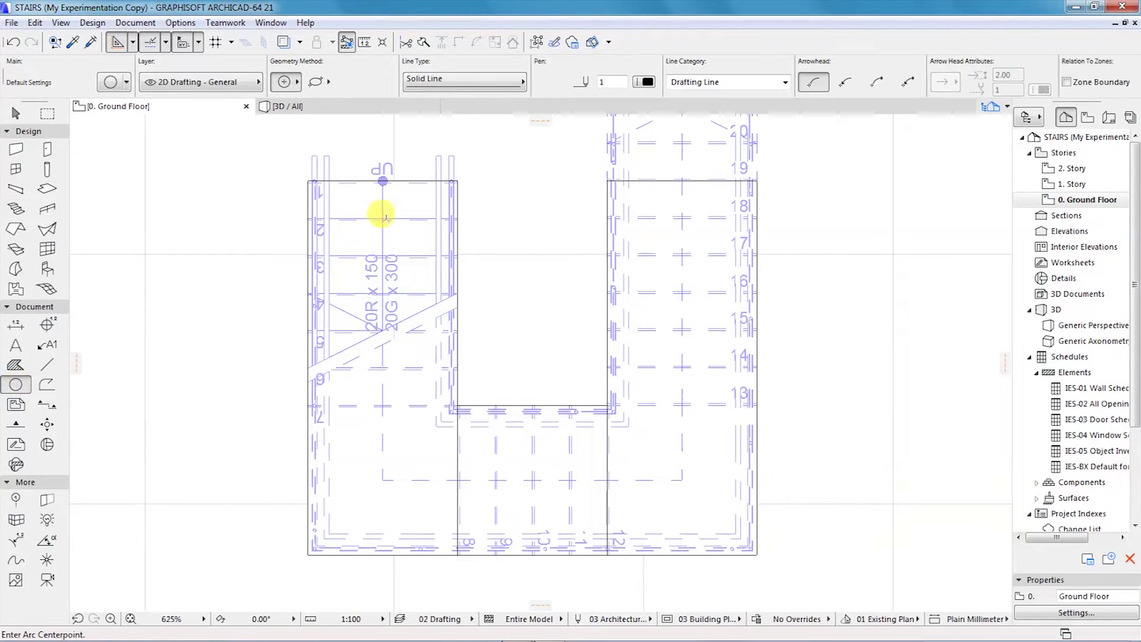
{"action": "left_click", "coordinate": [375, 317]}
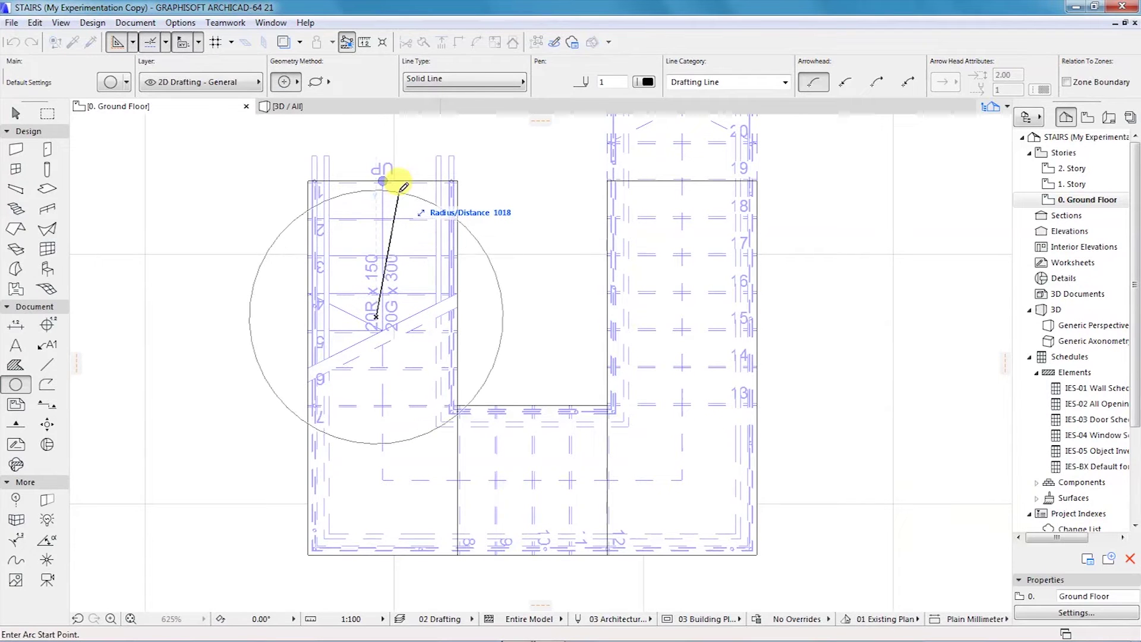
{"action": "left_click", "coordinate": [400, 190]}
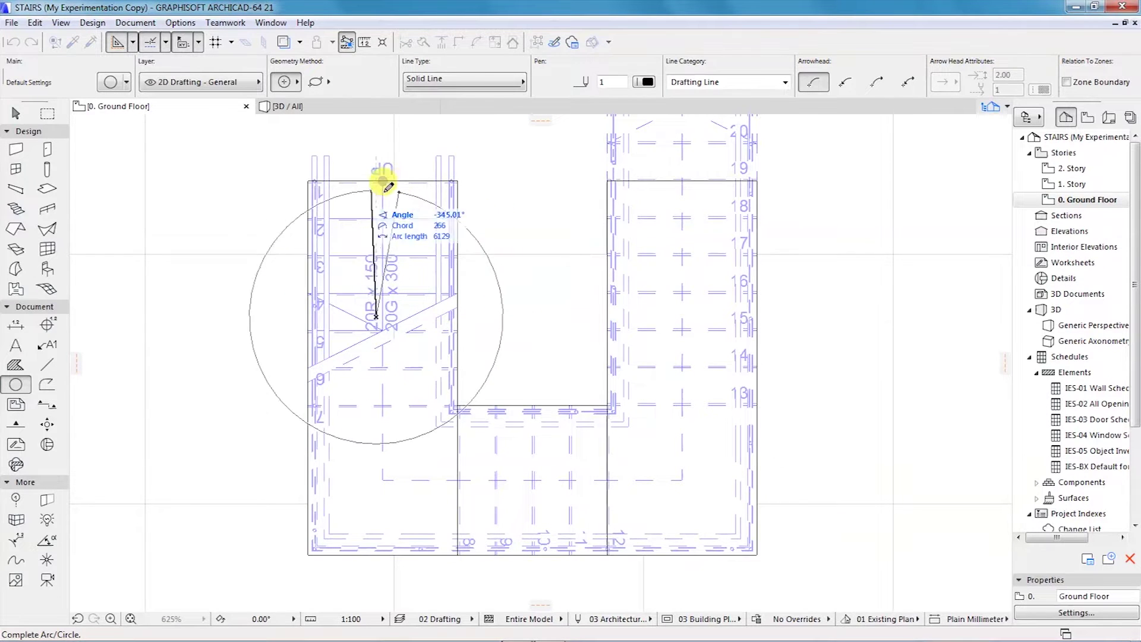
{"action": "left_click", "coordinate": [397, 190]}
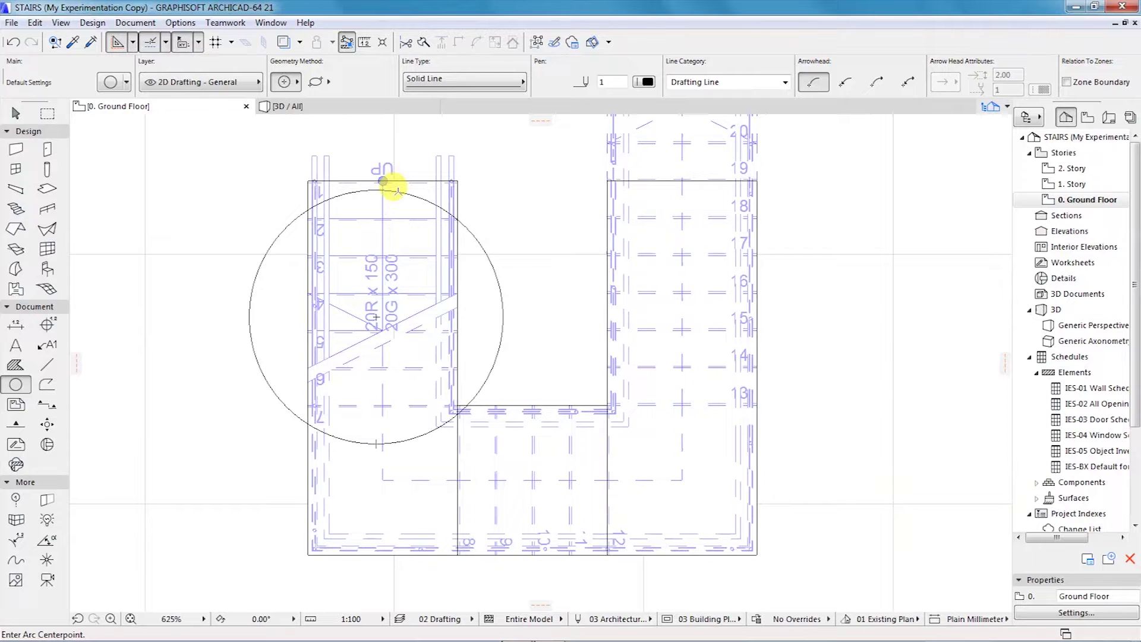
{"action": "scroll", "coordinate": [294, 181], "scroll_direction": "down", "scroll_amount": 3}
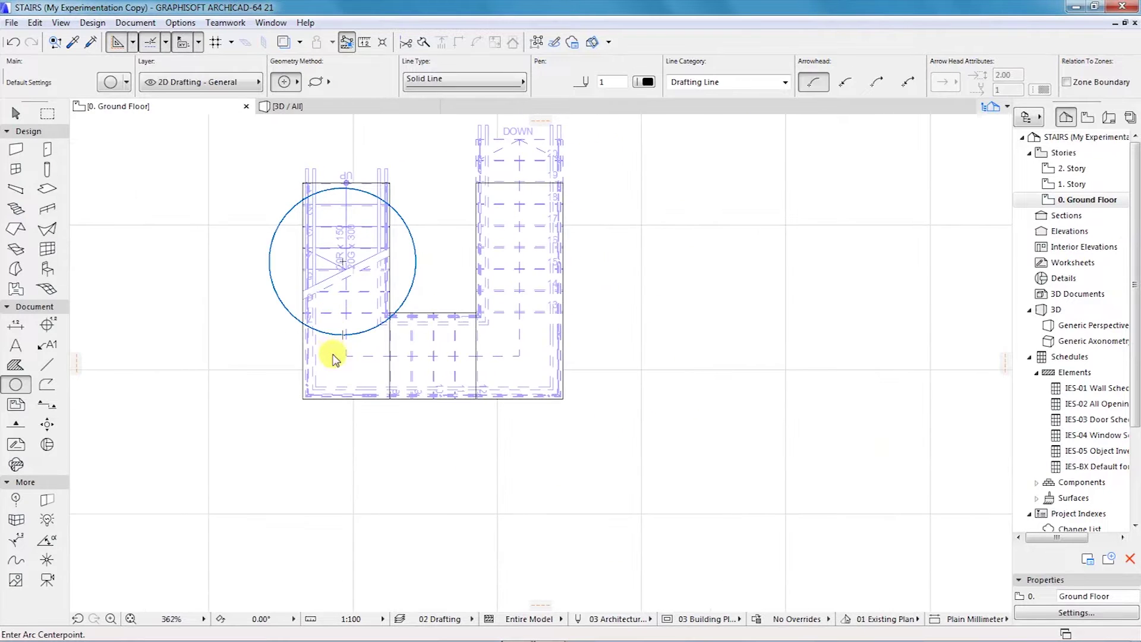
Draw a circle around the stair's first corner landing, centred on the walking line's corner
{"action": "scroll", "coordinate": [332, 359], "scroll_direction": "up", "scroll_amount": 2}
{"action": "left_click", "coordinate": [352, 357]}
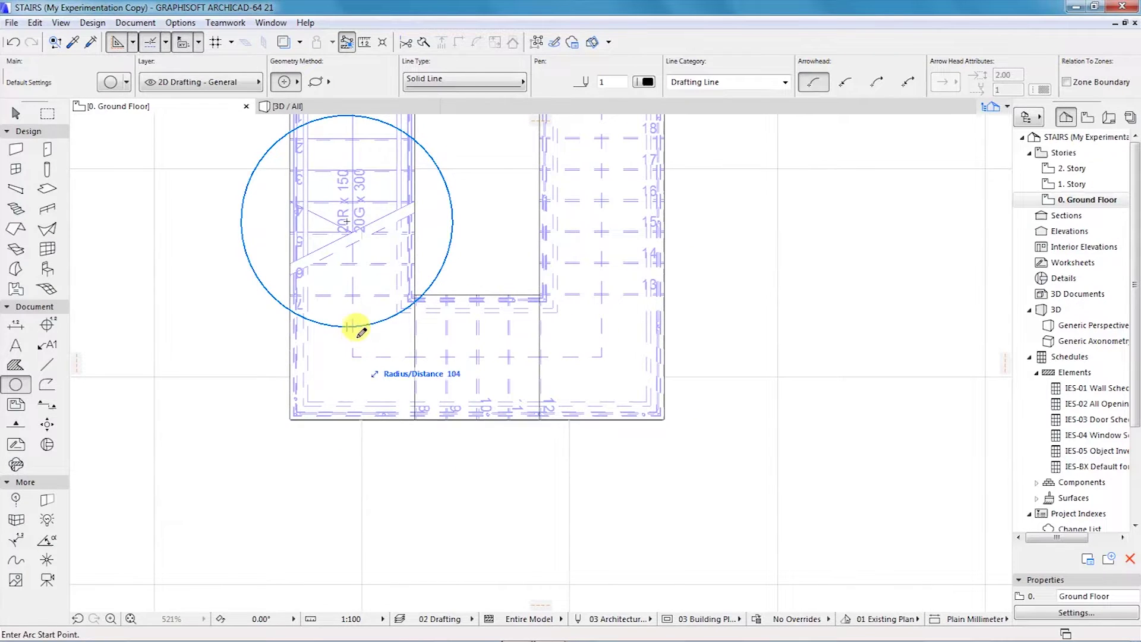
{"action": "left_click", "coordinate": [374, 285]}
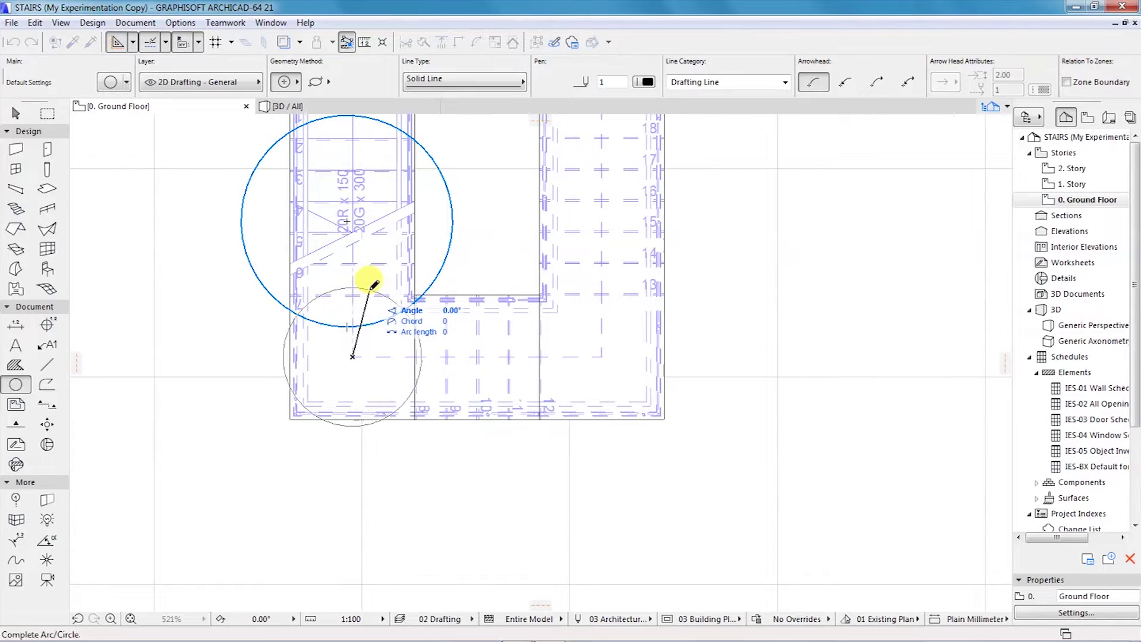
{"action": "left_click", "coordinate": [373, 284]}
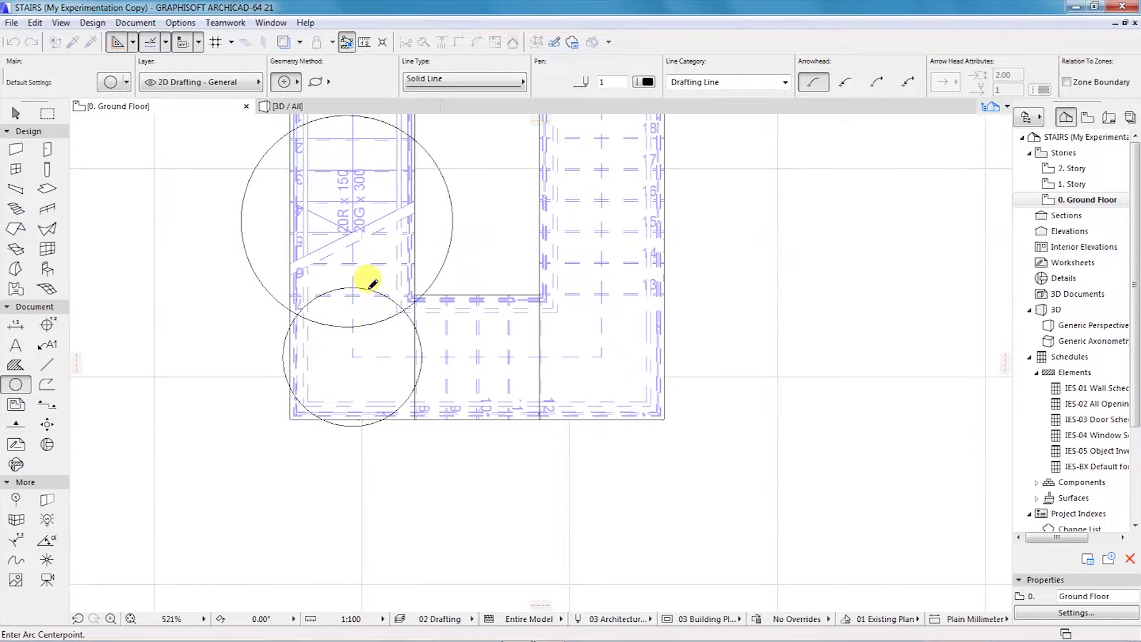
{"action": "scroll", "coordinate": [469, 338], "scroll_direction": "up", "scroll_amount": 2}
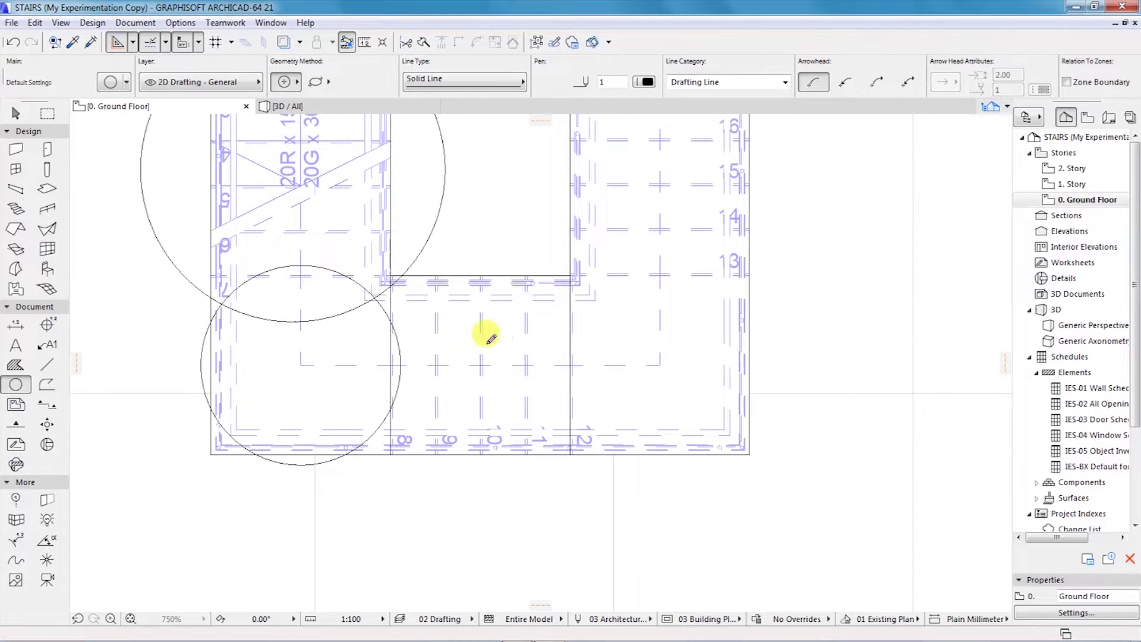
Draw a circle around the short middle flight, centred on its walking line at riser 10
{"action": "left_click", "coordinate": [480, 366]}
{"action": "left_click", "coordinate": [509, 263]}
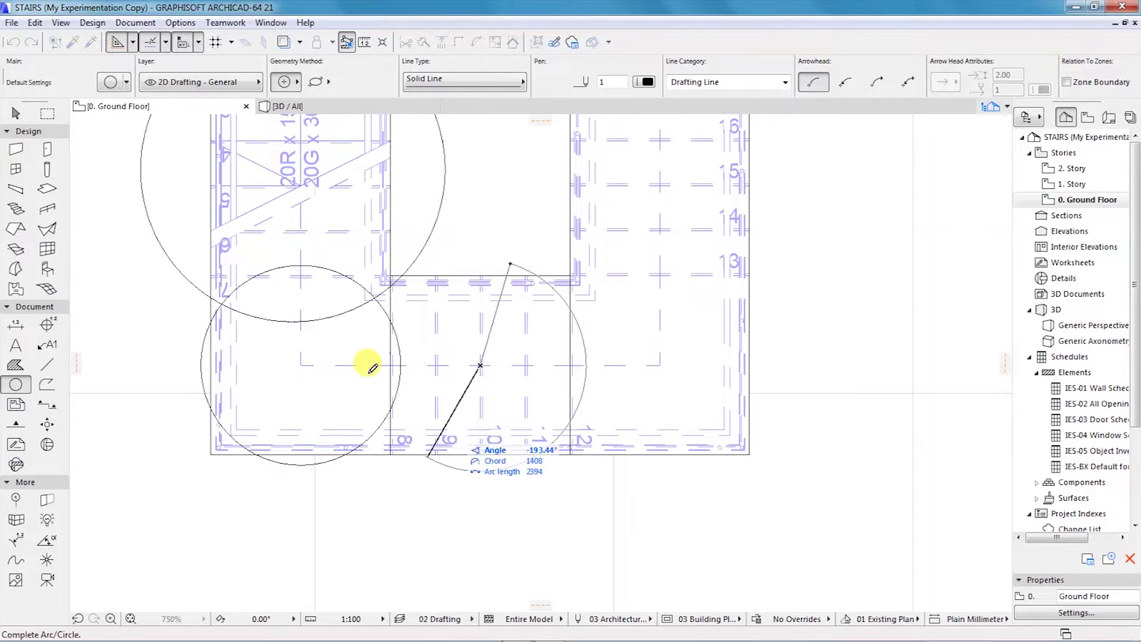
{"action": "left_click", "coordinate": [509, 263]}
{"action": "scroll", "coordinate": [261, 482], "scroll_direction": "down", "scroll_amount": 3}
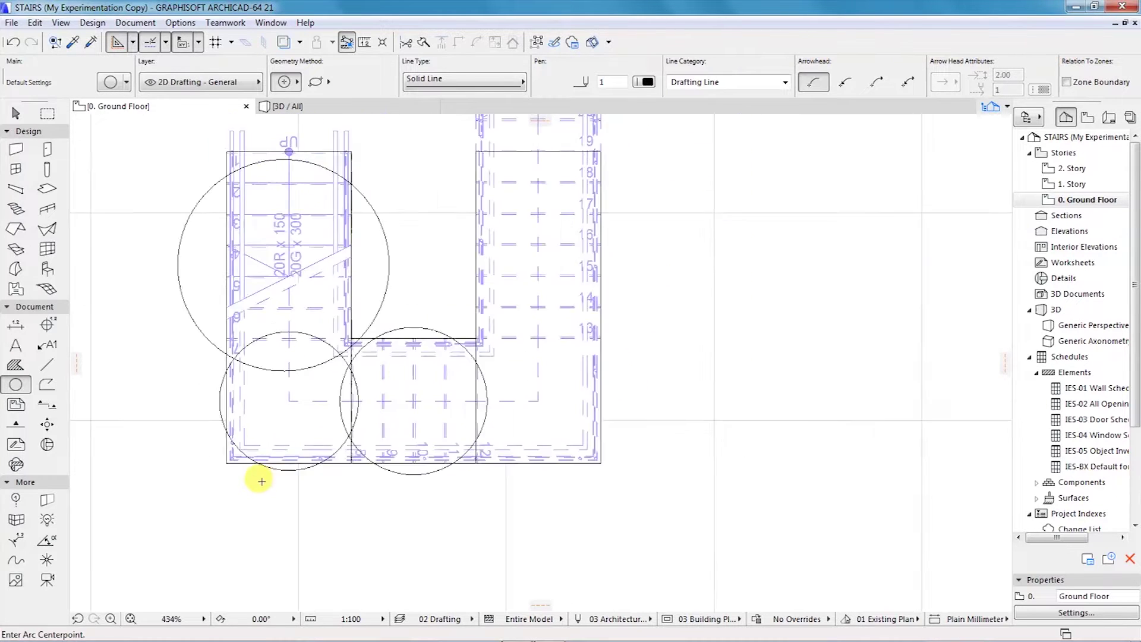
{"action": "scroll", "coordinate": [438, 423], "scroll_direction": "down", "scroll_amount": 2}
Draw a circle around the second corner landing, centred on the walking line's corner
{"action": "scroll", "coordinate": [438, 423], "scroll_direction": "up", "scroll_amount": 5}
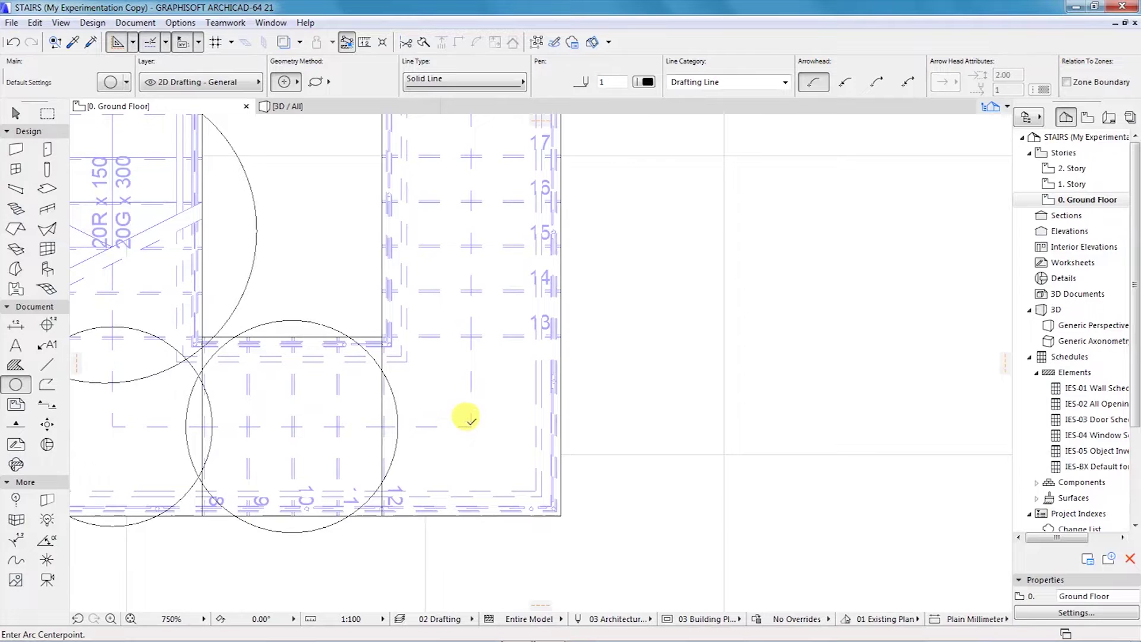
{"action": "left_click", "coordinate": [471, 426]}
{"action": "left_click", "coordinate": [470, 333]}
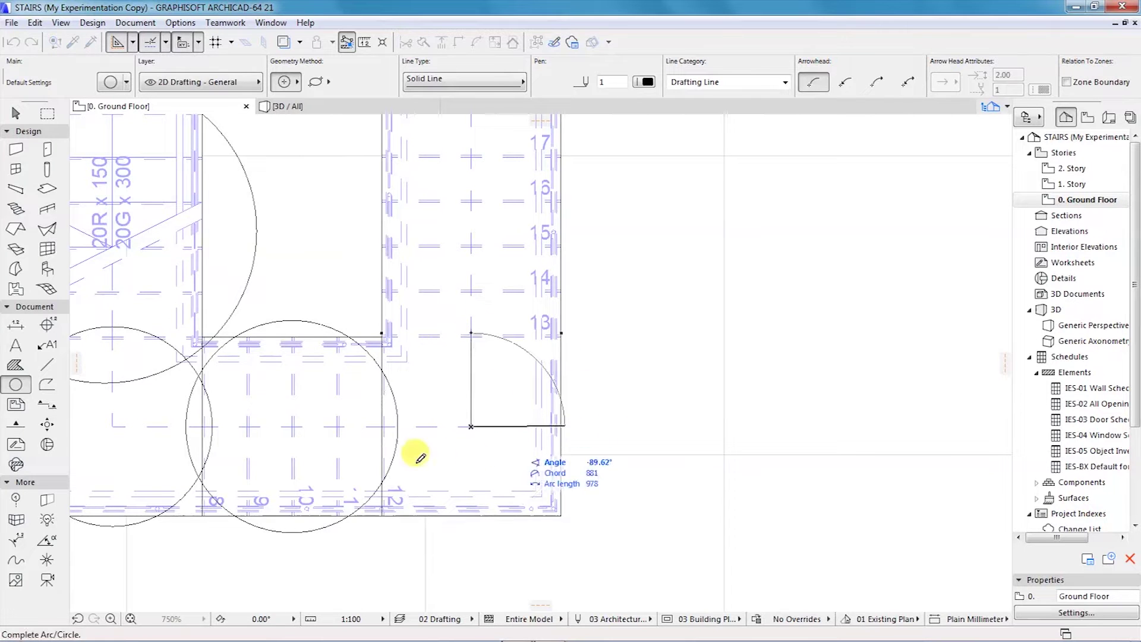
{"action": "left_click", "coordinate": [472, 326]}
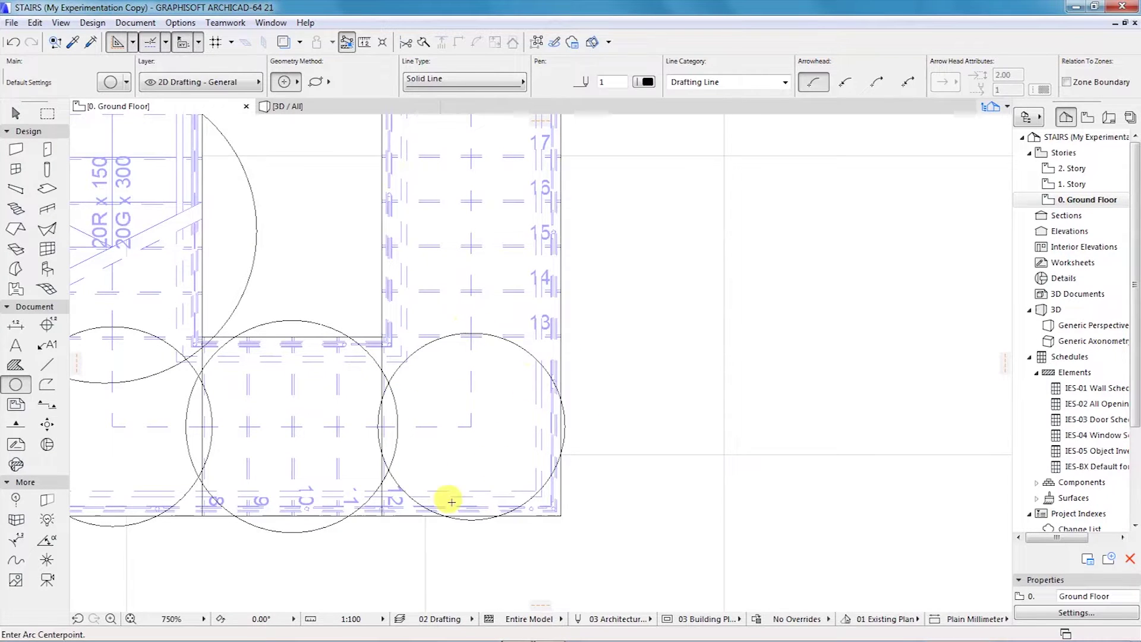
{"action": "scroll", "coordinate": [451, 503], "scroll_direction": "down", "scroll_amount": 2}
{"action": "scroll", "coordinate": [509, 415], "scroll_direction": "up", "scroll_amount": 1}
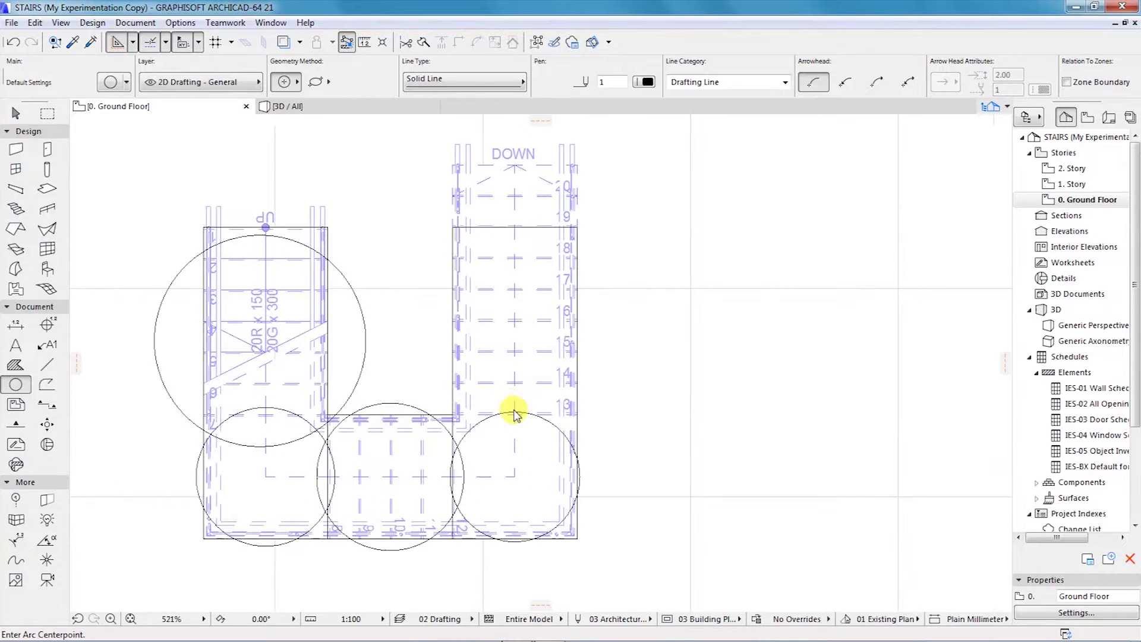
Draw a larger circle around the stair's last flight, centred on its walking line near riser 17
{"action": "left_click", "coordinate": [514, 412]}
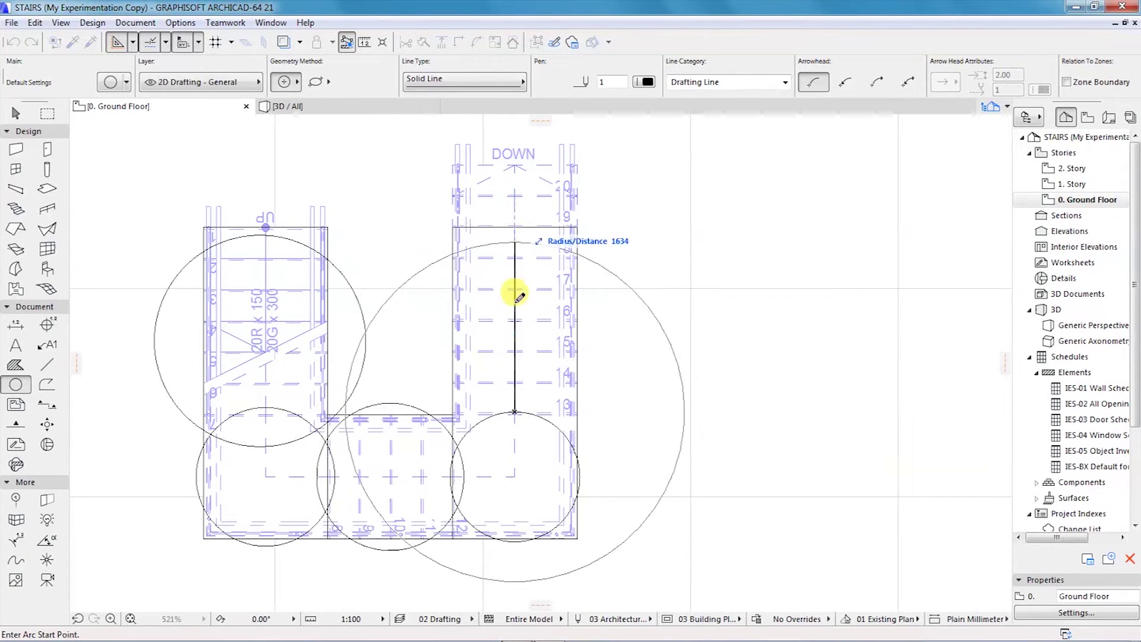
{"action": "key", "text": "Escape"}
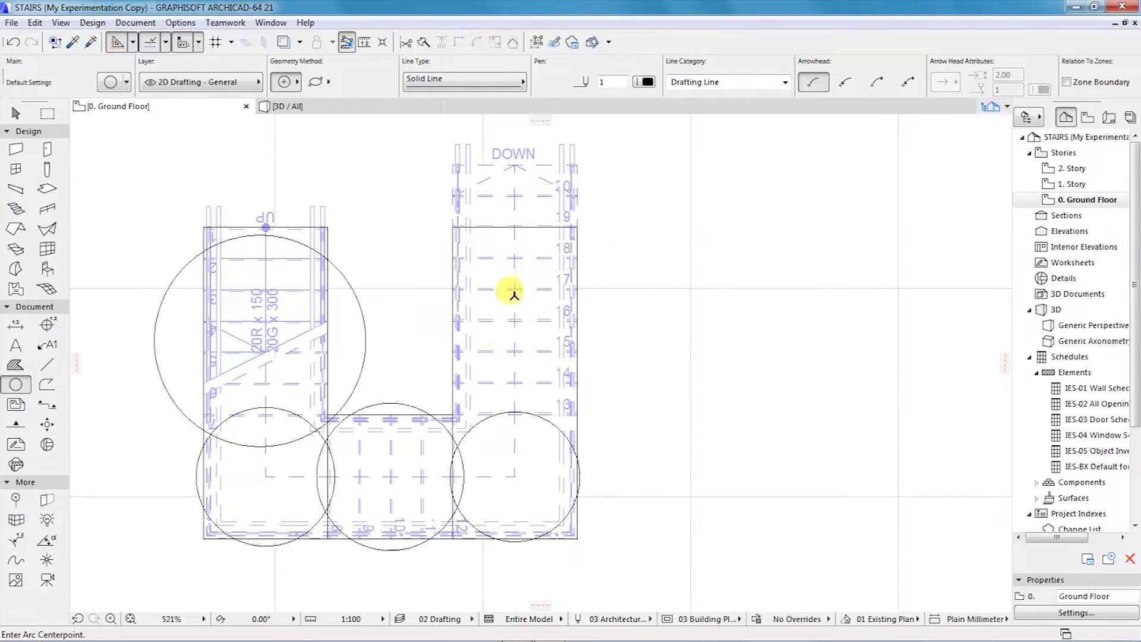
{"action": "left_click", "coordinate": [515, 294]}
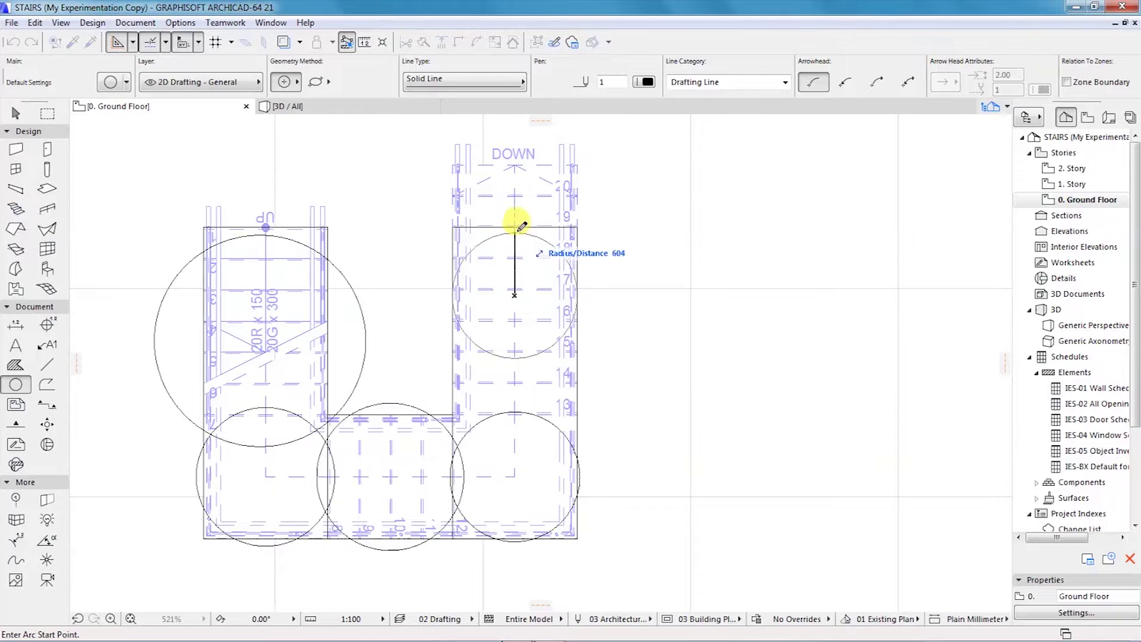
{"action": "left_click", "coordinate": [514, 178]}
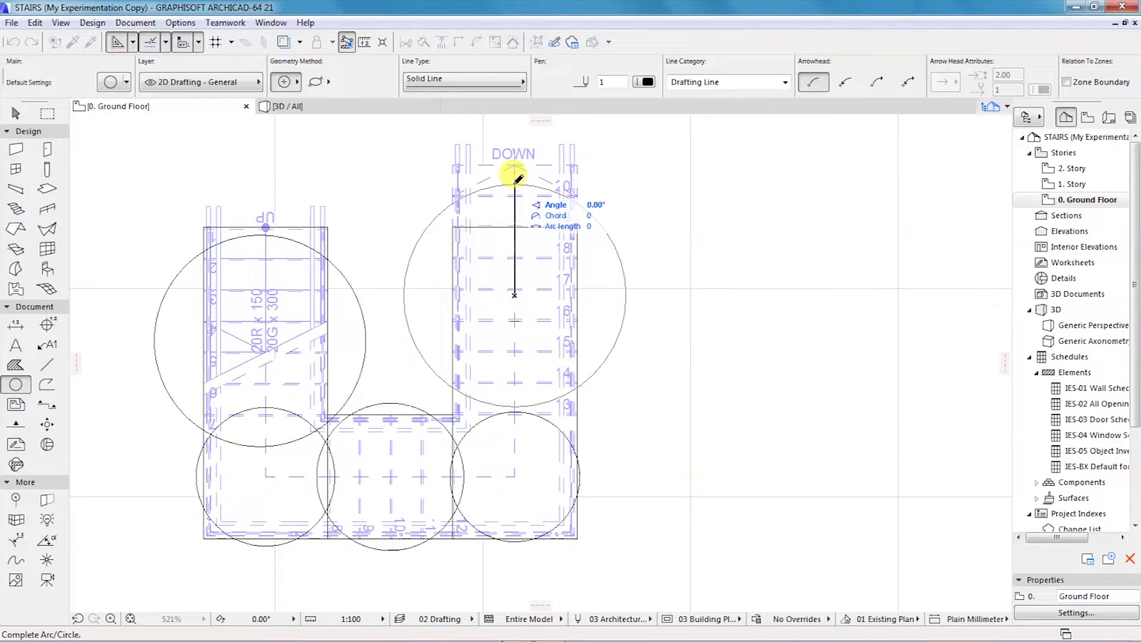
{"action": "left_click", "coordinate": [514, 179]}
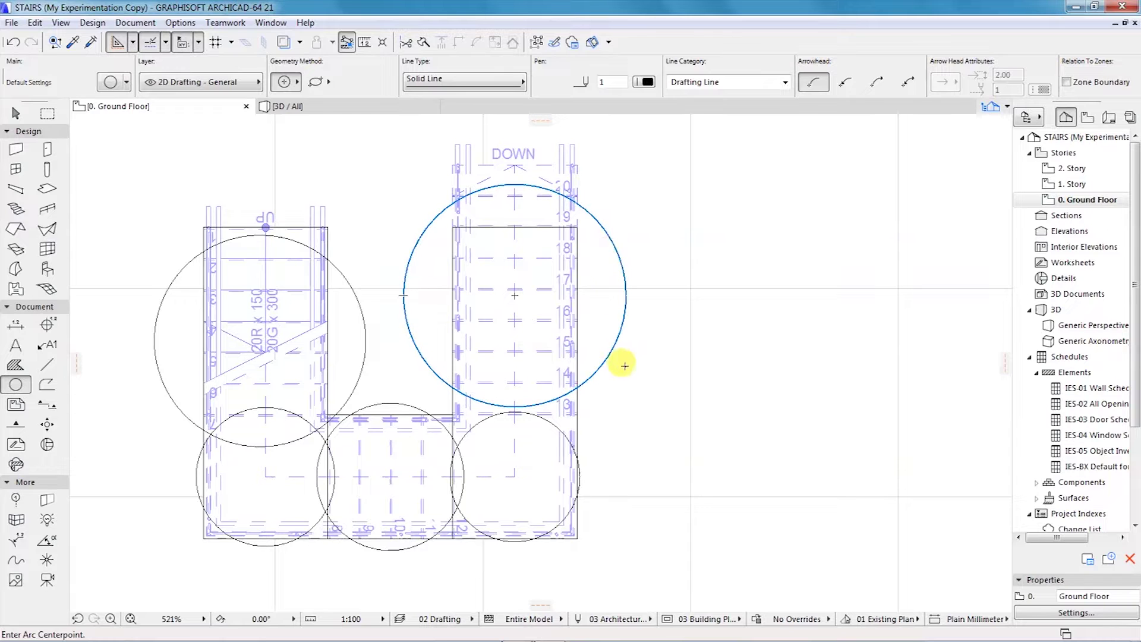
Select all five circles marking the flights and landings of the U-shaped stair and delete them
{"action": "scroll", "coordinate": [614, 351], "scroll_direction": "down", "scroll_amount": 3}
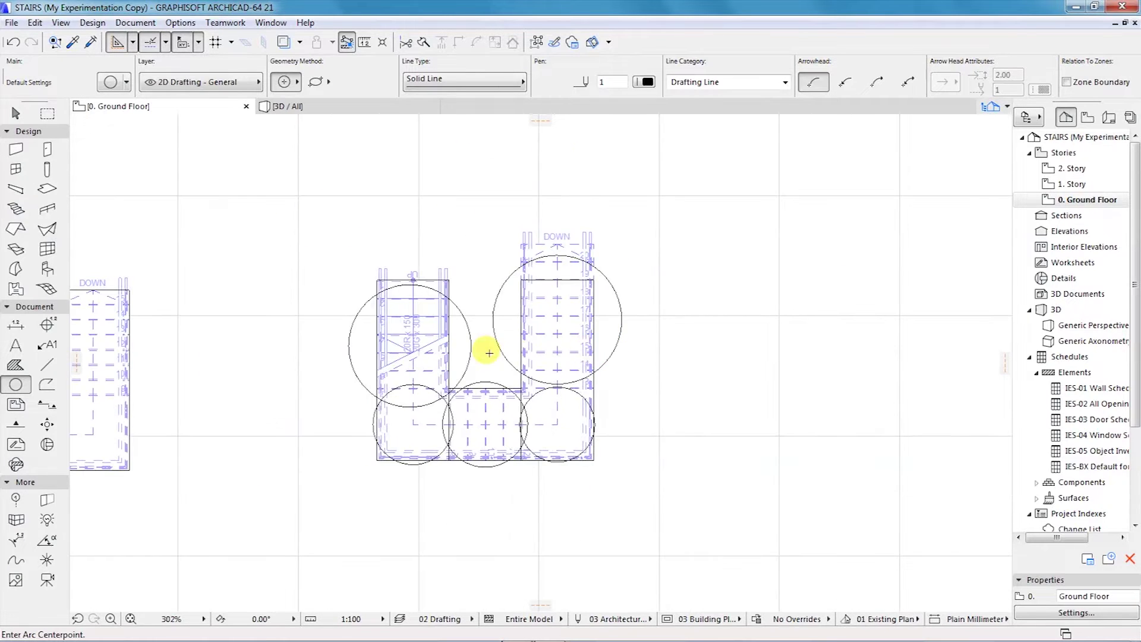
{"action": "scroll", "coordinate": [457, 361], "scroll_direction": "up", "scroll_amount": 4}
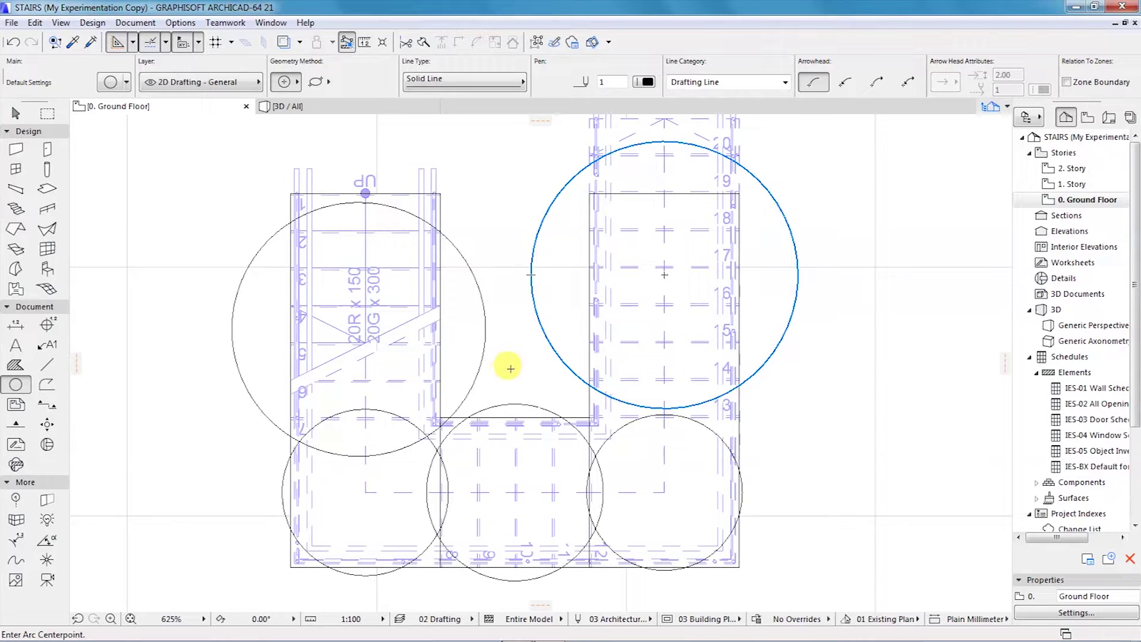
{"action": "left_click", "coordinate": [480, 354], "text": "shift"}
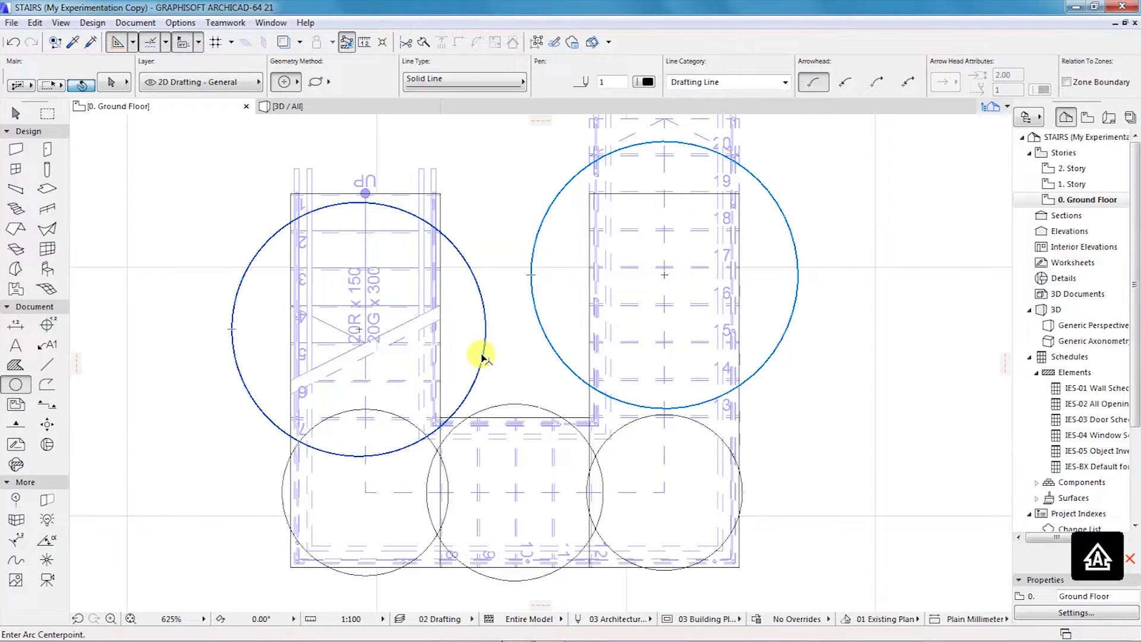
{"action": "left_click", "coordinate": [282, 492], "text": "shift"}
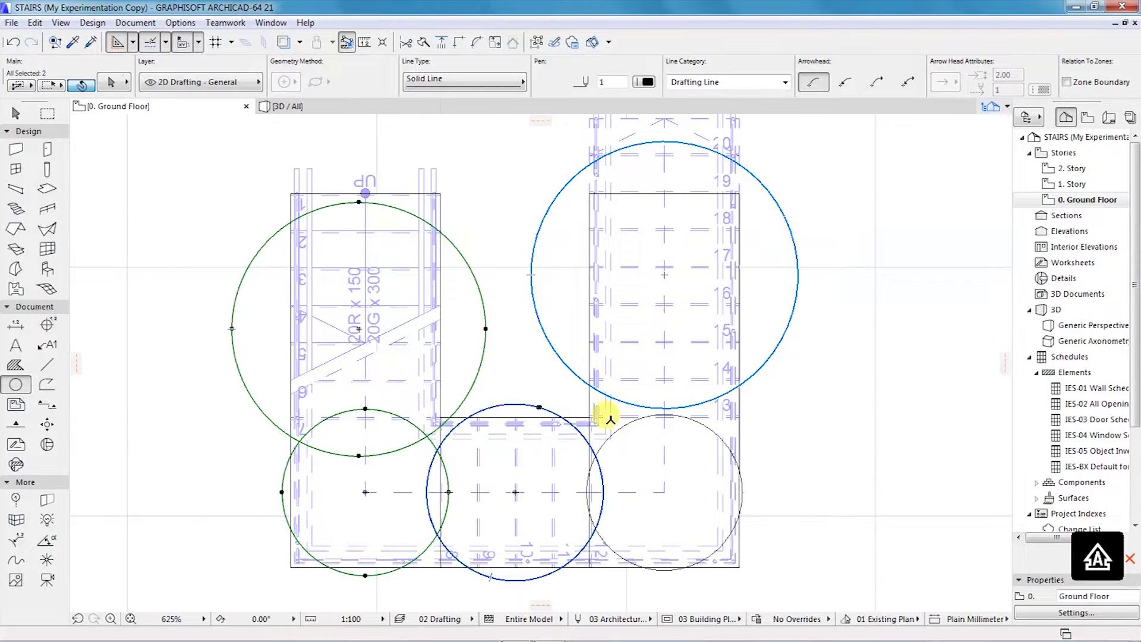
{"action": "left_click", "coordinate": [707, 426], "text": "shift"}
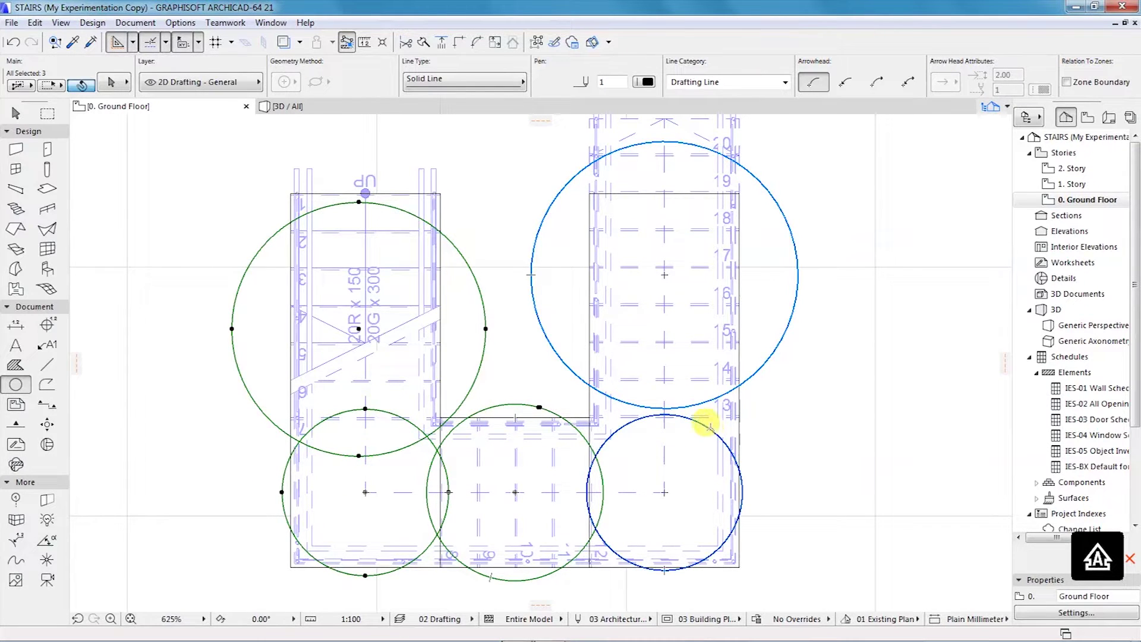
{"action": "left_click", "coordinate": [793, 369], "text": "shift"}
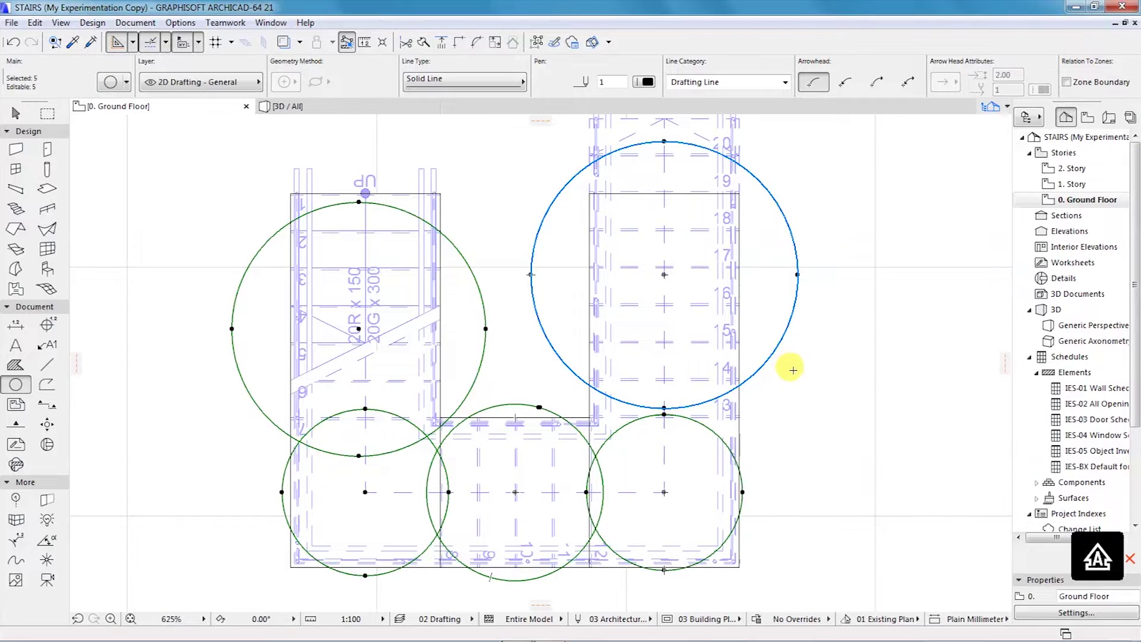
{"action": "key", "text": "Delete"}
Select the U-shaped stair whose last flight extends beyond the drawn outline
{"action": "scroll", "coordinate": [483, 477], "scroll_direction": "down", "scroll_amount": 3}
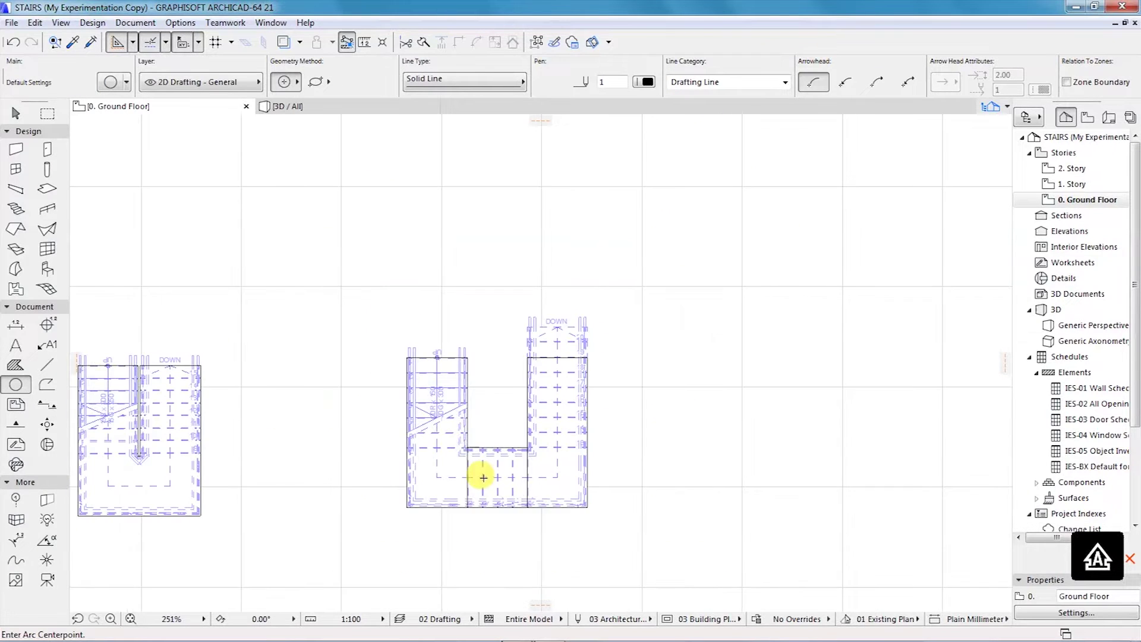
{"action": "scroll", "coordinate": [551, 324], "scroll_direction": "up", "scroll_amount": 2}
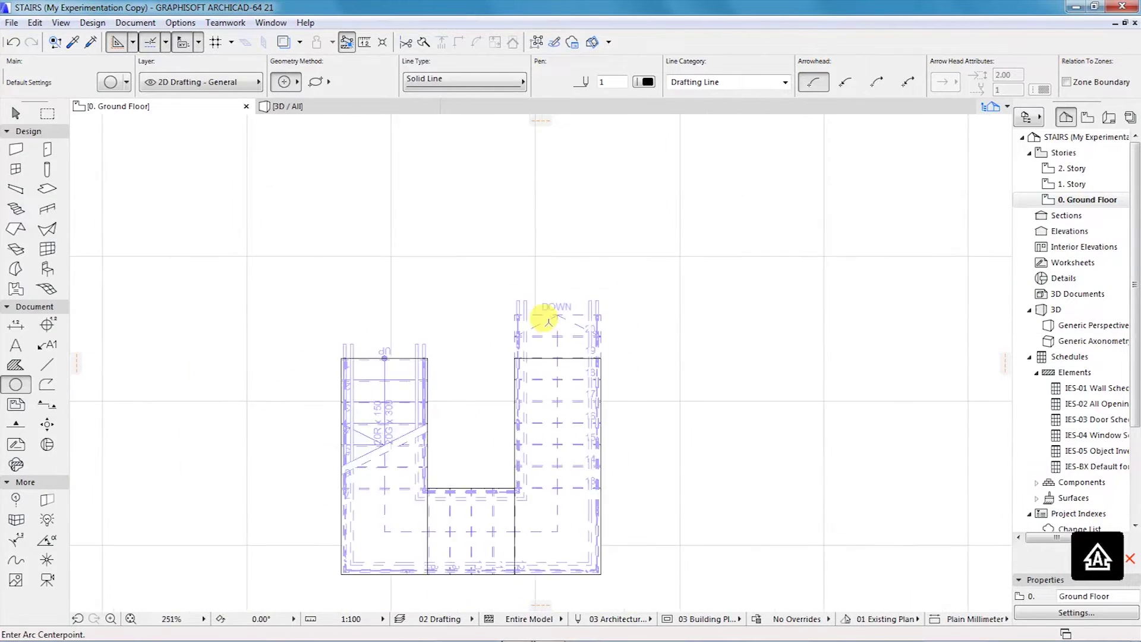
{"action": "scroll", "coordinate": [547, 321], "scroll_direction": "down", "scroll_amount": 1}
{"action": "scroll", "coordinate": [543, 356], "scroll_direction": "up", "scroll_amount": 2}
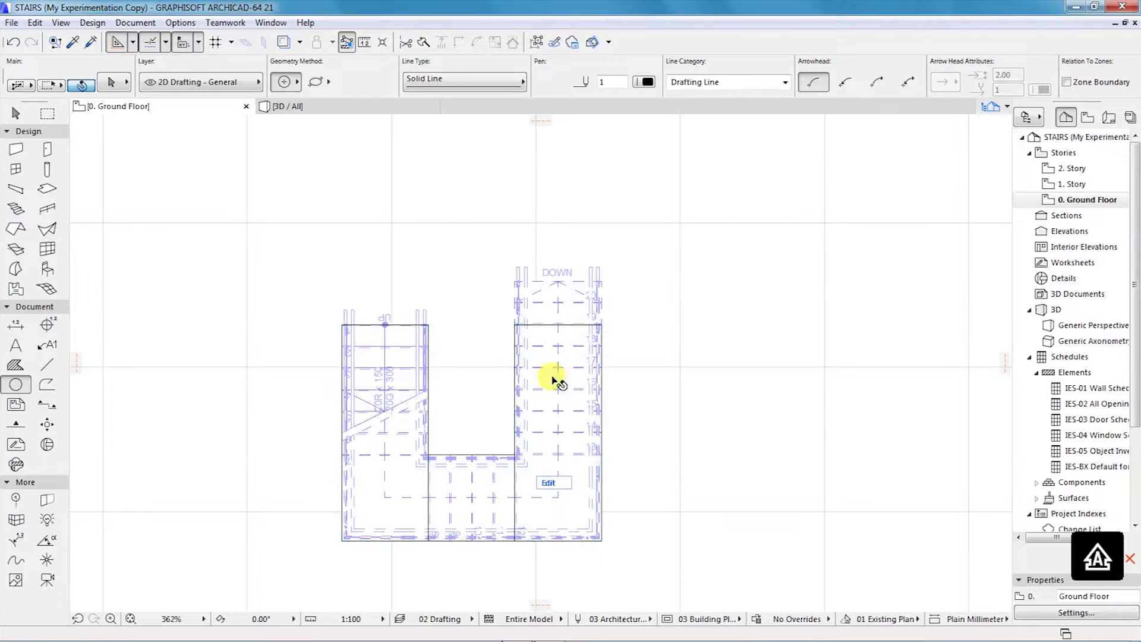
{"action": "left_click", "coordinate": [572, 335], "text": "shift"}
{"action": "scroll", "coordinate": [576, 296], "scroll_direction": "up", "scroll_amount": 3}
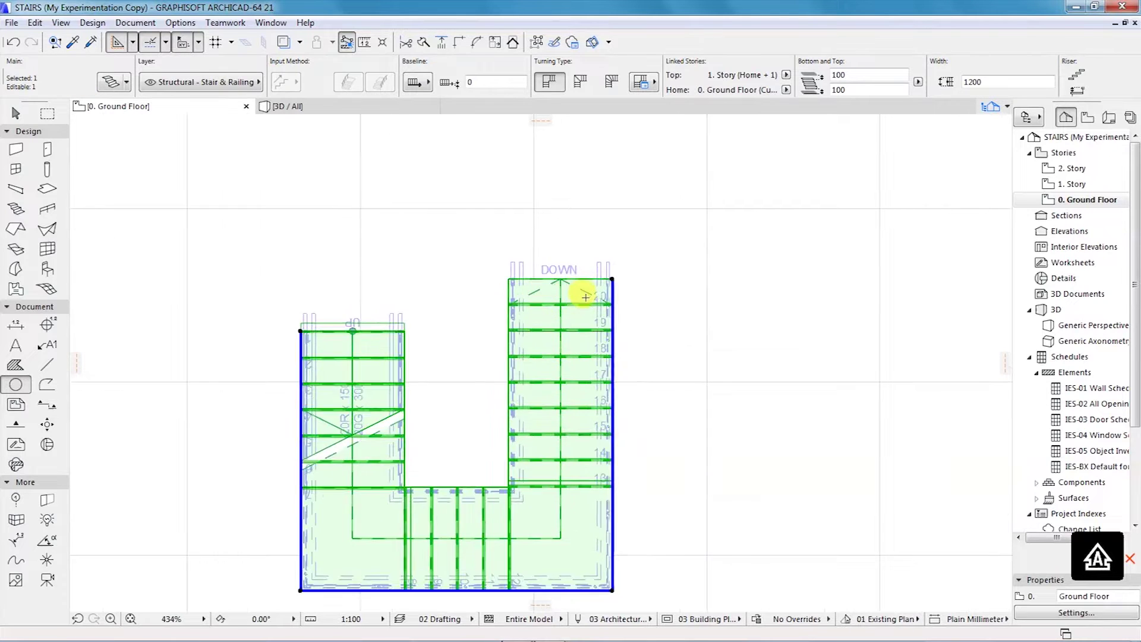
Try to move the outer end node of the stair's last flight back to the outline's upper right corner
{"action": "double_click", "coordinate": [606, 280]}
{"action": "scroll", "coordinate": [607, 282], "scroll_direction": "down", "scroll_amount": 1}
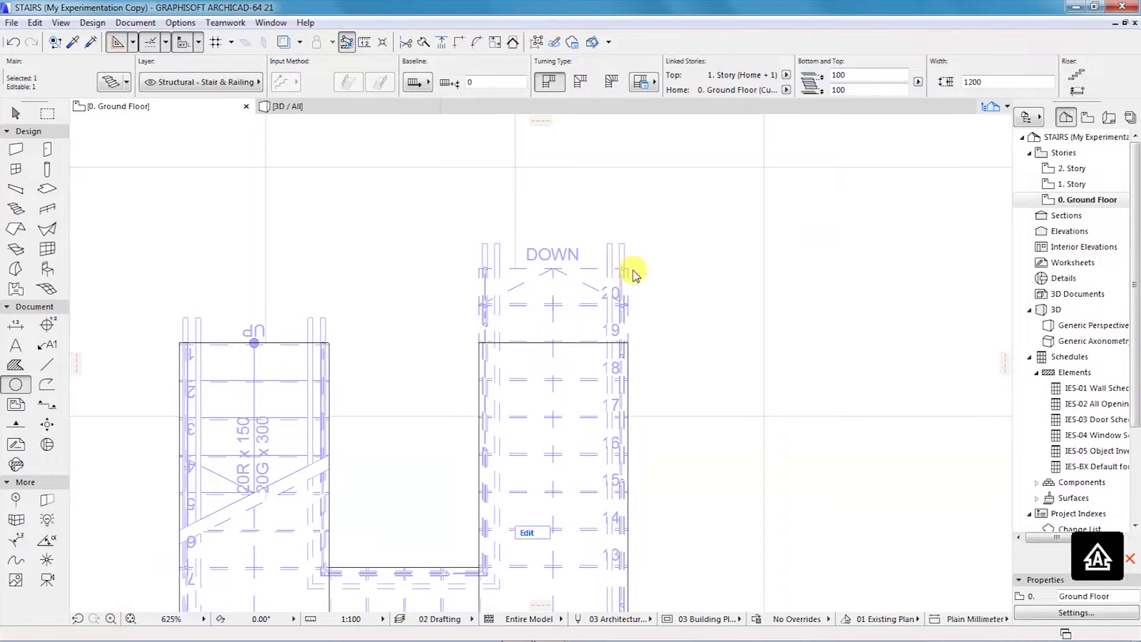
{"action": "left_click", "coordinate": [627, 267]}
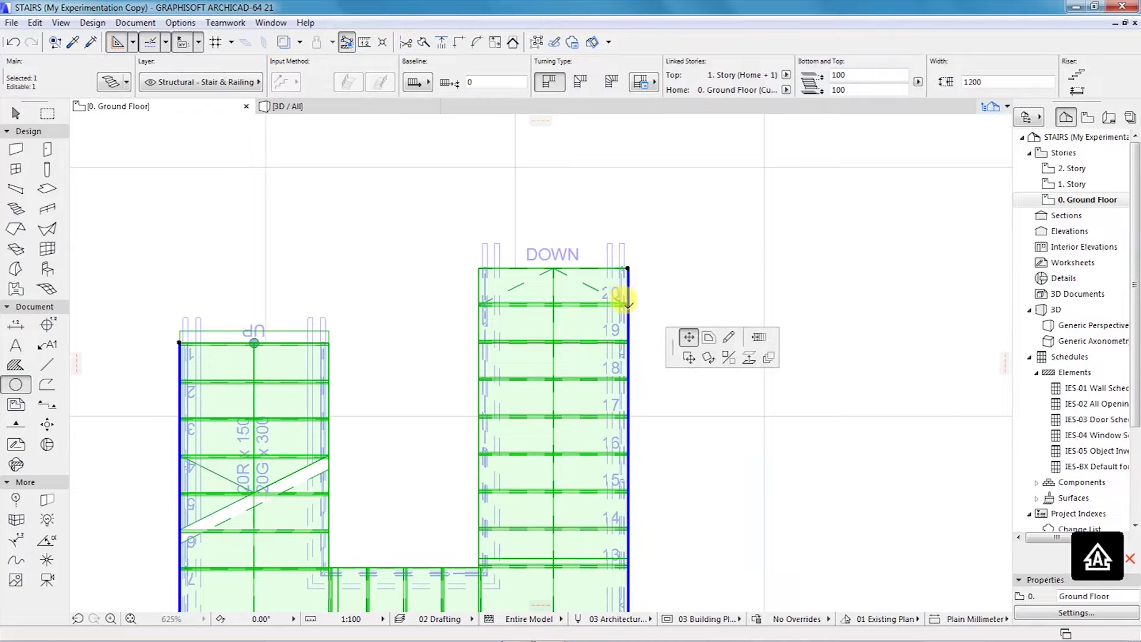
{"action": "left_click", "coordinate": [627, 340]}
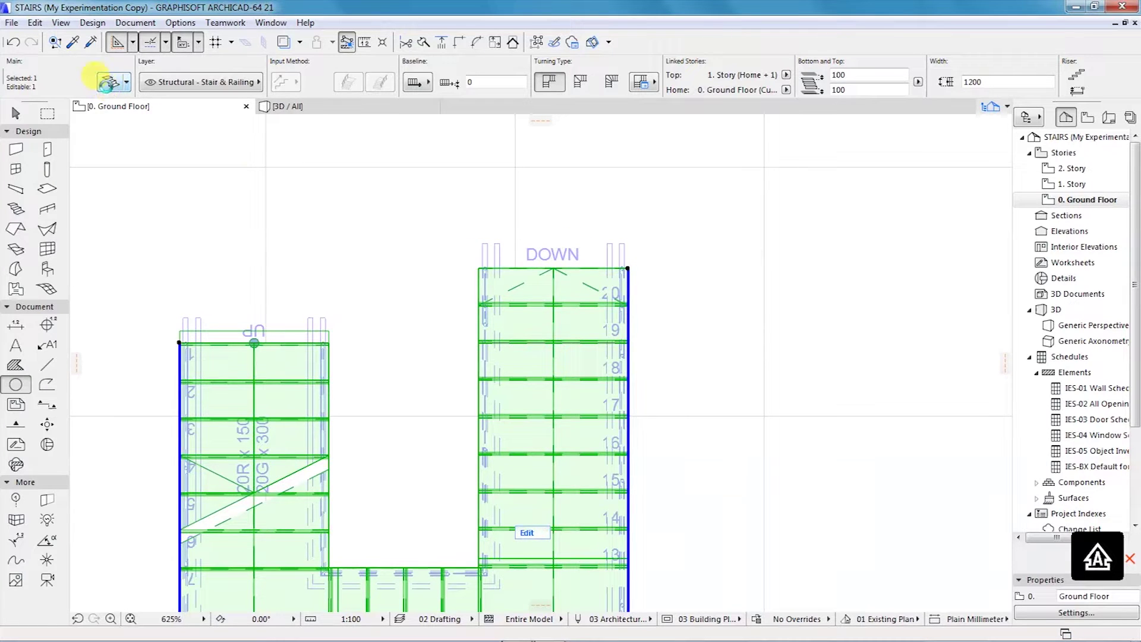
Set the selected U-shaped stair's number of risers to 18 in its settings and apply the change
{"action": "left_click", "coordinate": [107, 84]}
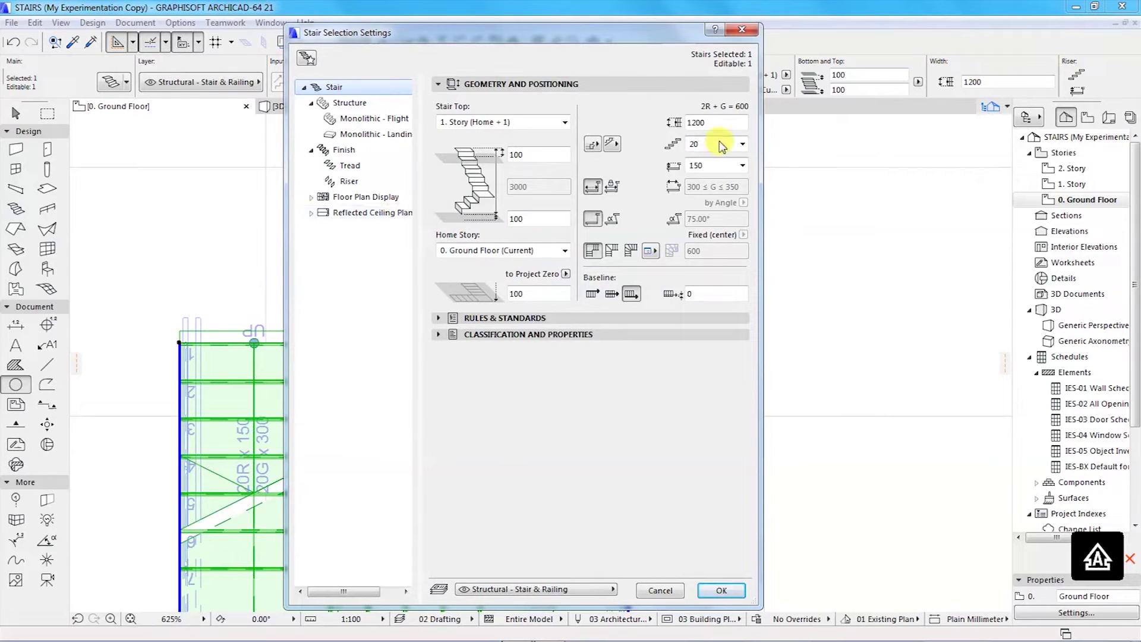
{"action": "left_click", "coordinate": [741, 144]}
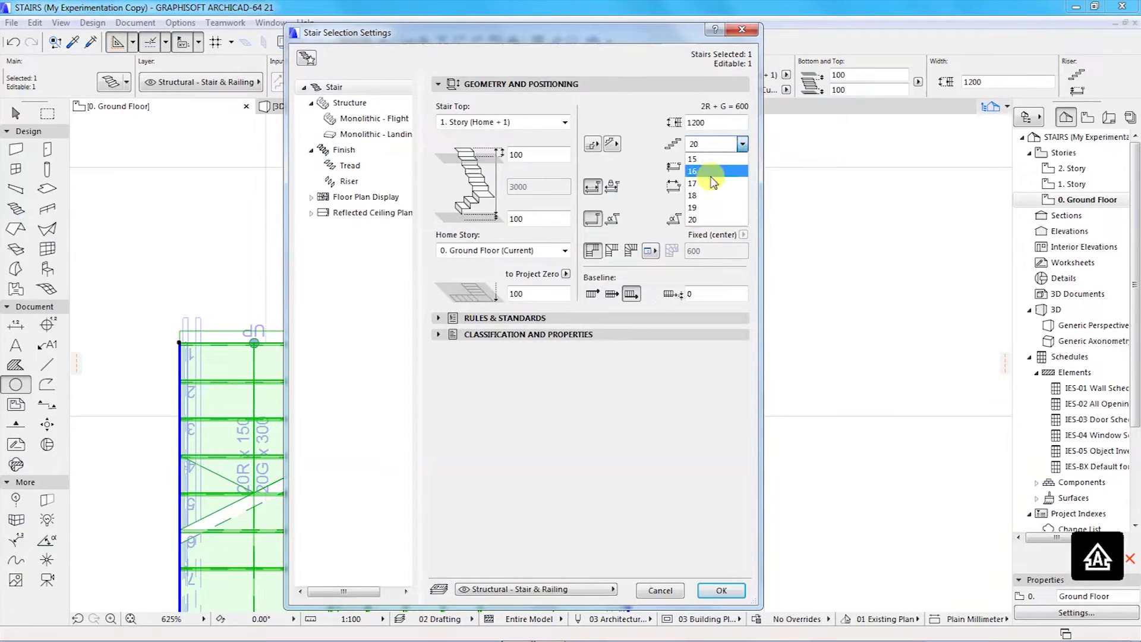
{"action": "left_click", "coordinate": [692, 195]}
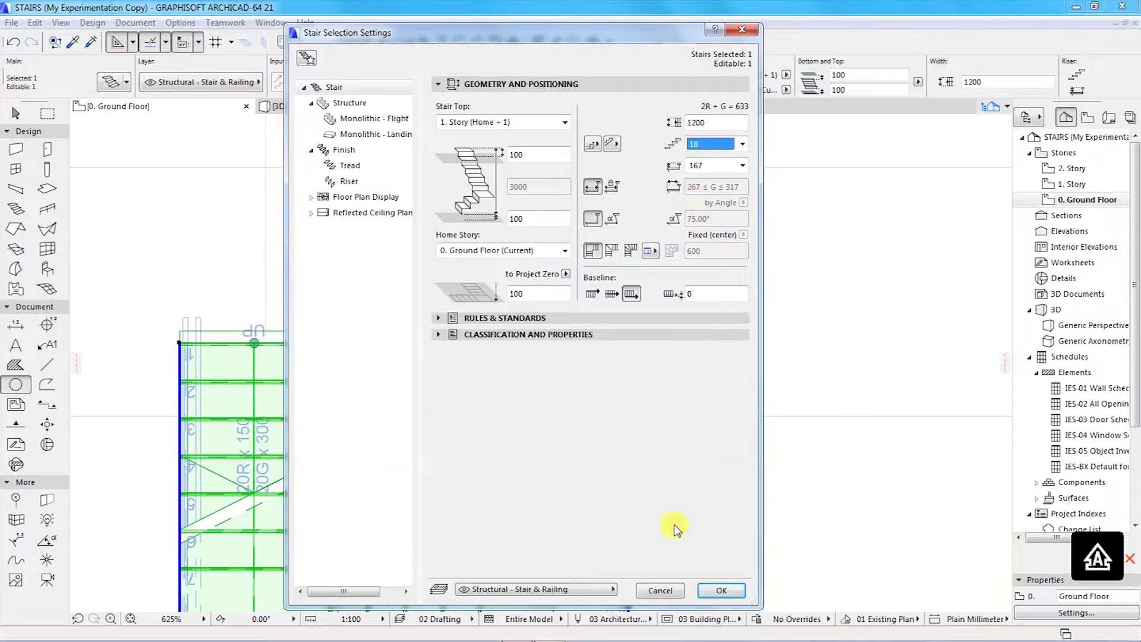
{"action": "left_click", "coordinate": [721, 590]}
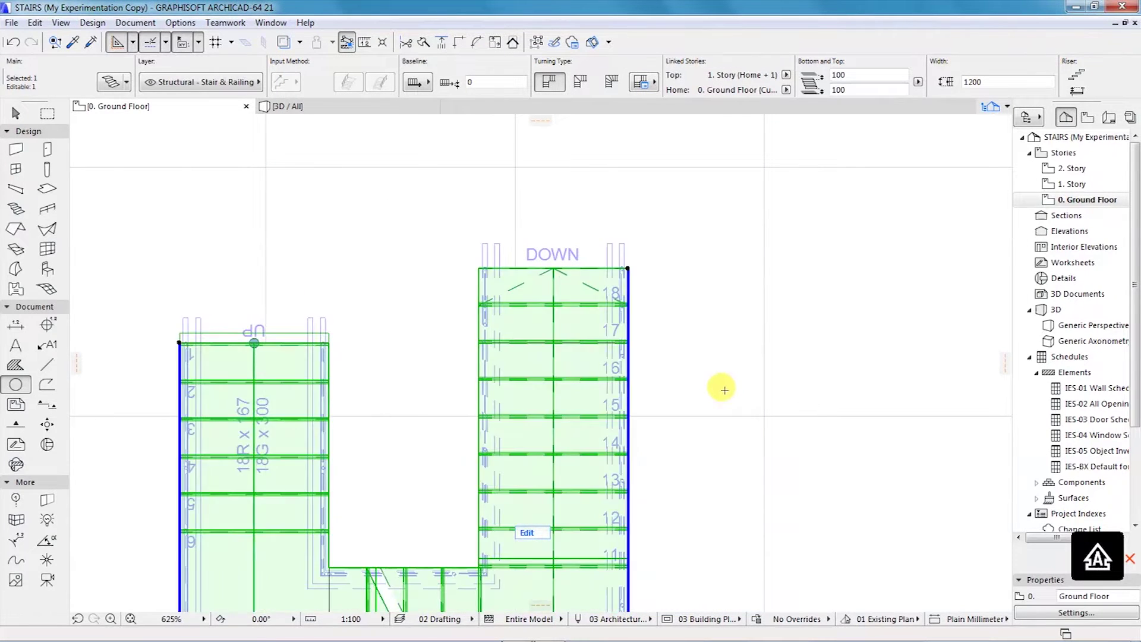
Shorten the U-shaped stair's last flight by moving its outer end node back toward the outline's upper right corner, and deselect the stair
{"action": "scroll", "coordinate": [654, 307], "scroll_direction": "down", "scroll_amount": 3}
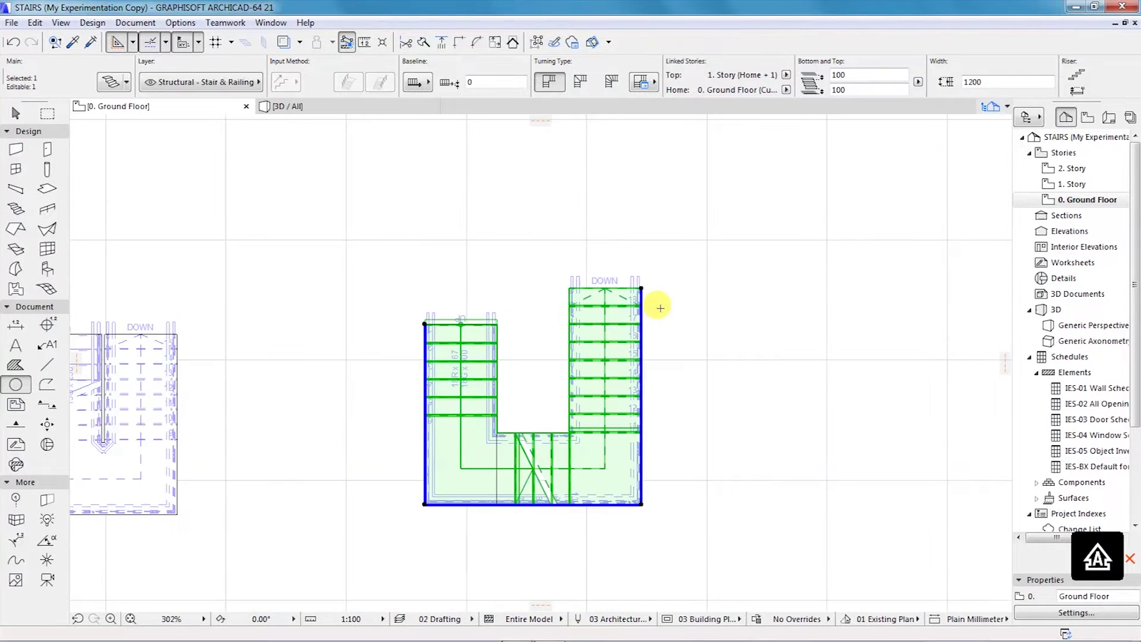
{"action": "scroll", "coordinate": [622, 353], "scroll_direction": "up", "scroll_amount": 3}
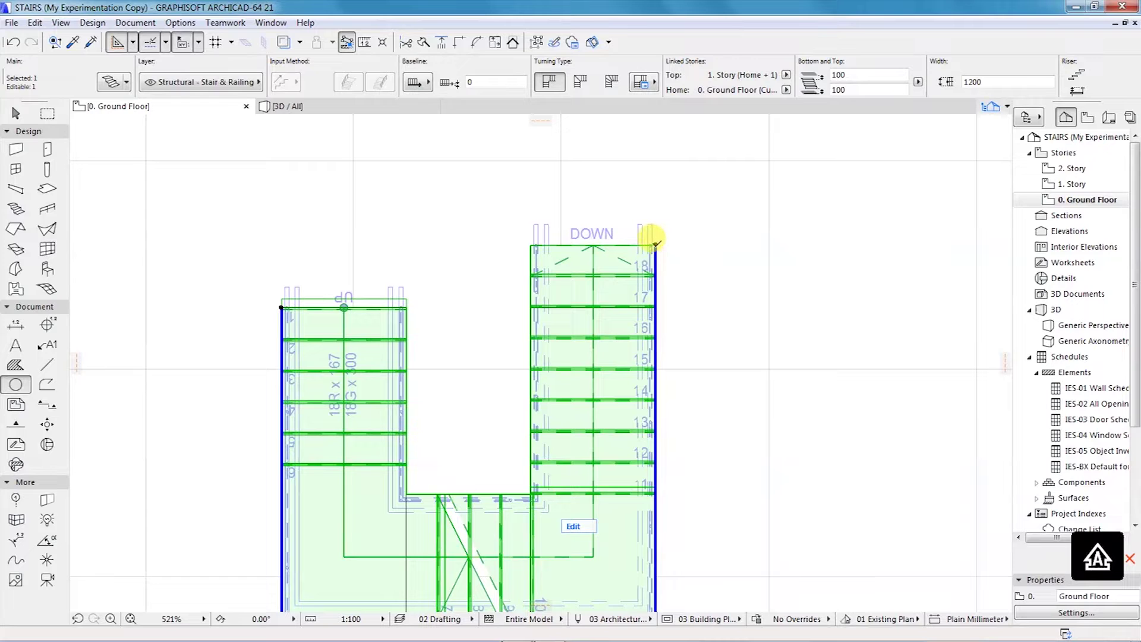
{"action": "left_click", "coordinate": [654, 241]}
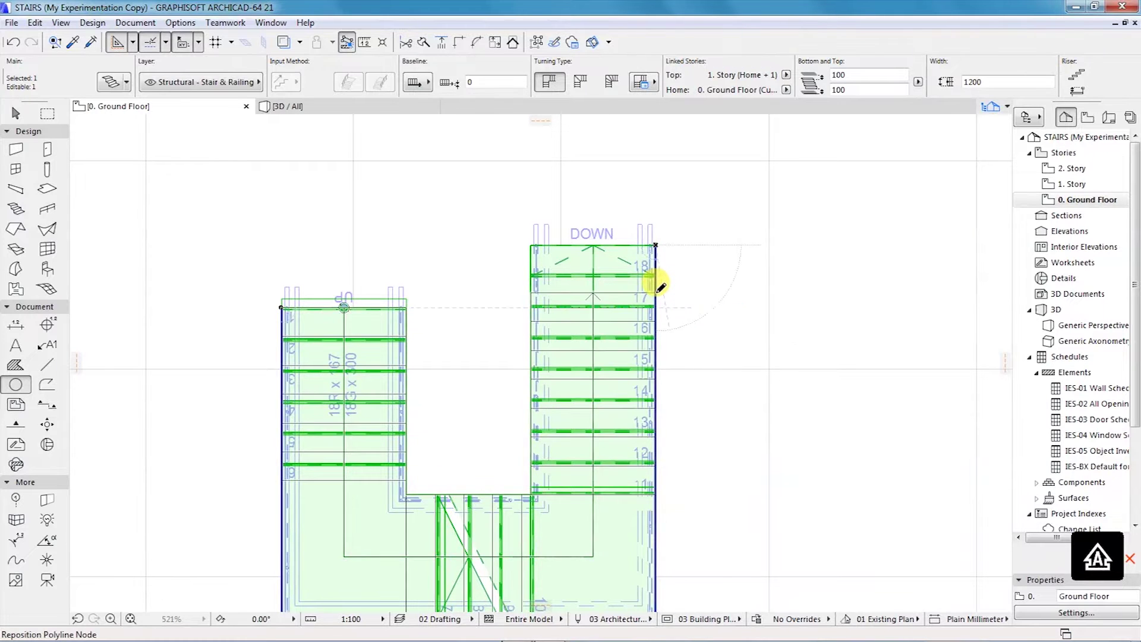
{"action": "left_click", "coordinate": [657, 291]}
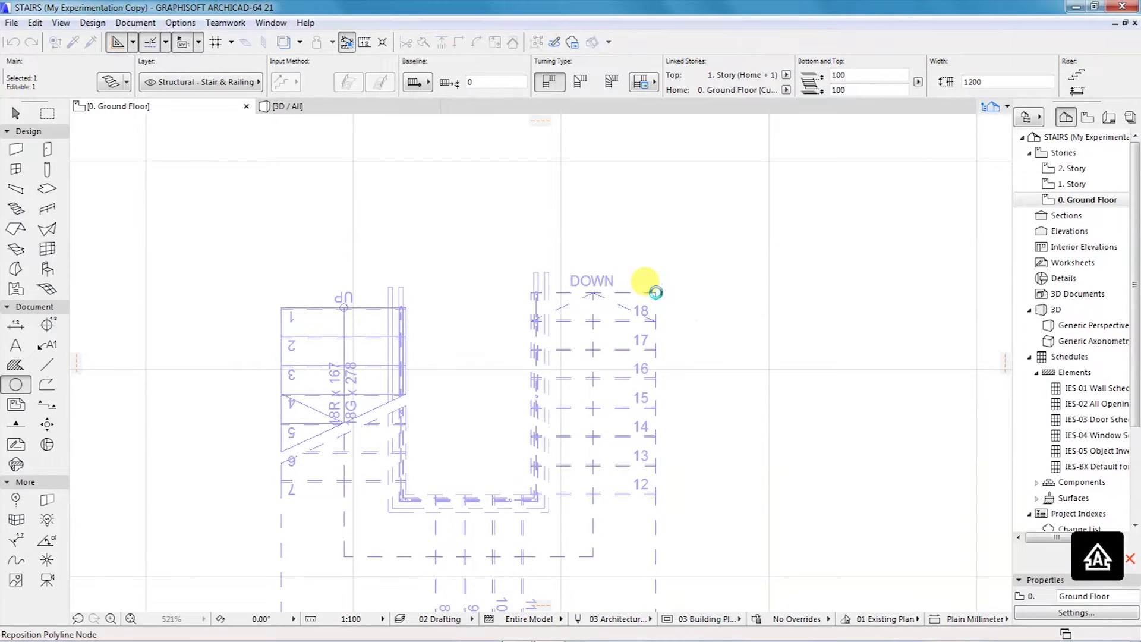
{"action": "key", "text": "Escape"}
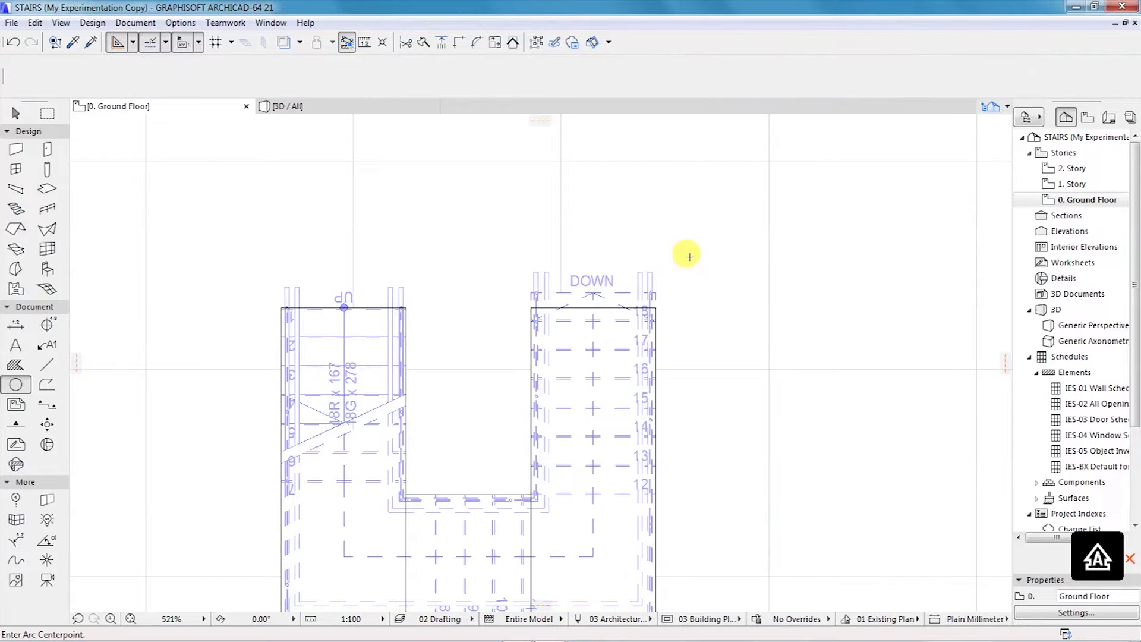
Examine the U-shaped stair with its railings and landings on the plan and in the 3D view, from several sides and from above
{"action": "scroll", "coordinate": [624, 286], "scroll_direction": "down", "scroll_amount": 5}
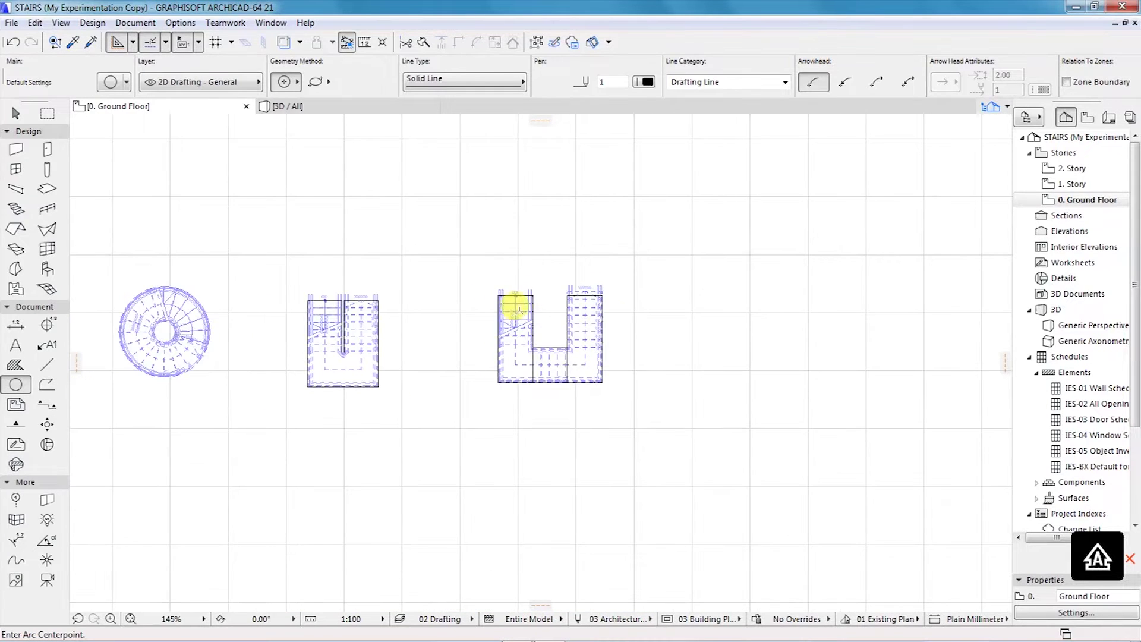
{"action": "scroll", "coordinate": [515, 312], "scroll_direction": "up", "scroll_amount": 4}
{"action": "scroll", "coordinate": [644, 429], "scroll_direction": "up", "scroll_amount": 2}
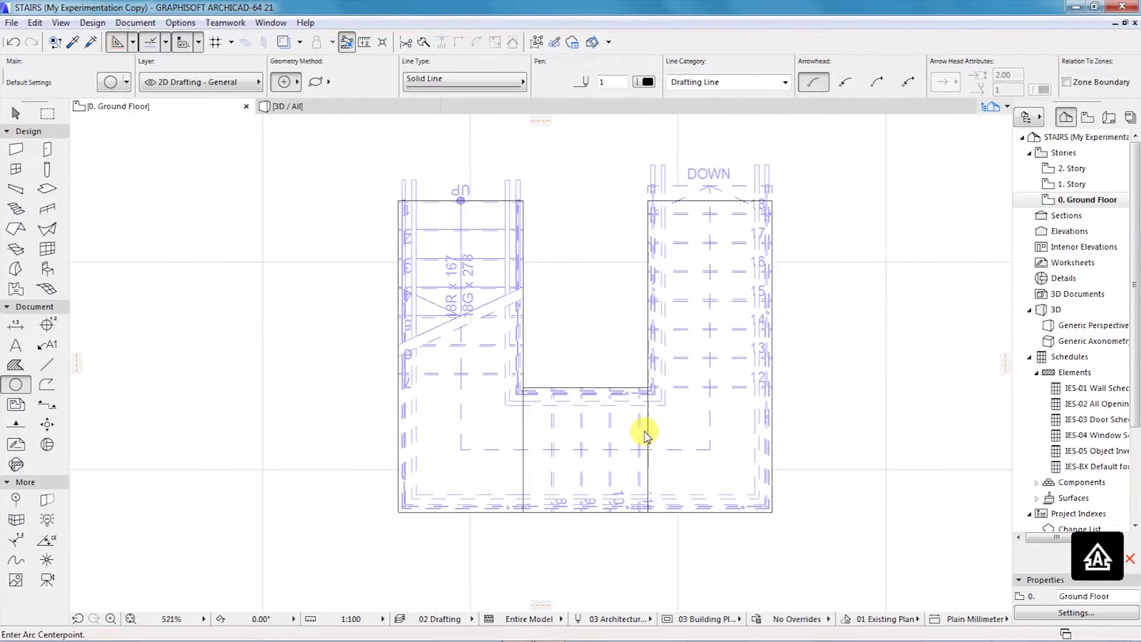
{"action": "left_click", "coordinate": [296, 108]}
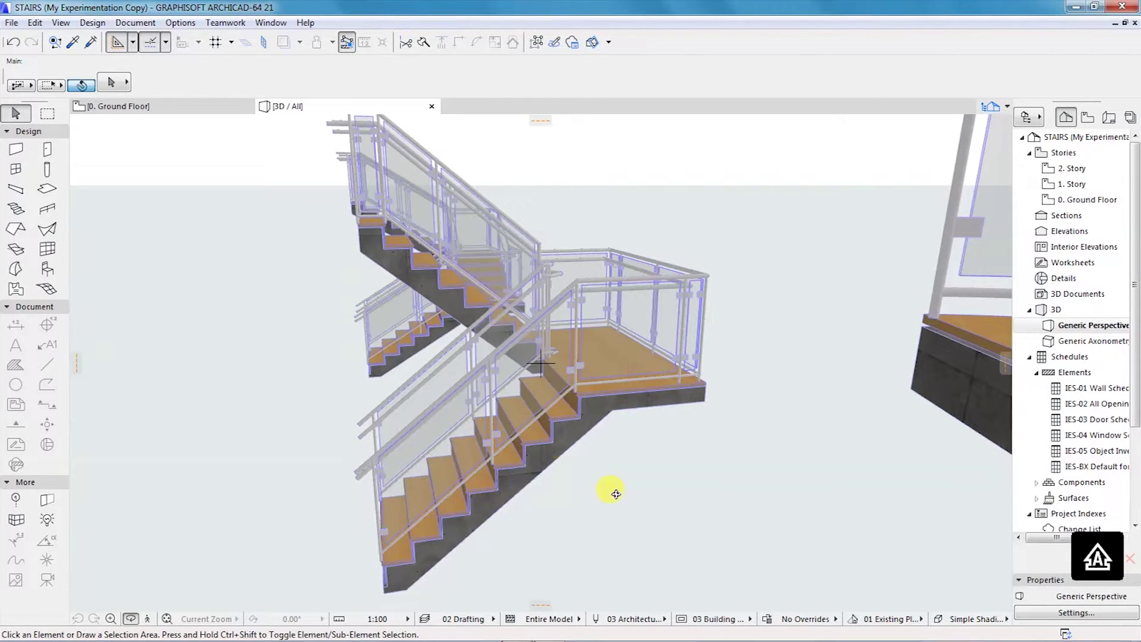
{"action": "left_click_drag", "start_coordinate": [614, 484], "coordinate": [574, 445]}
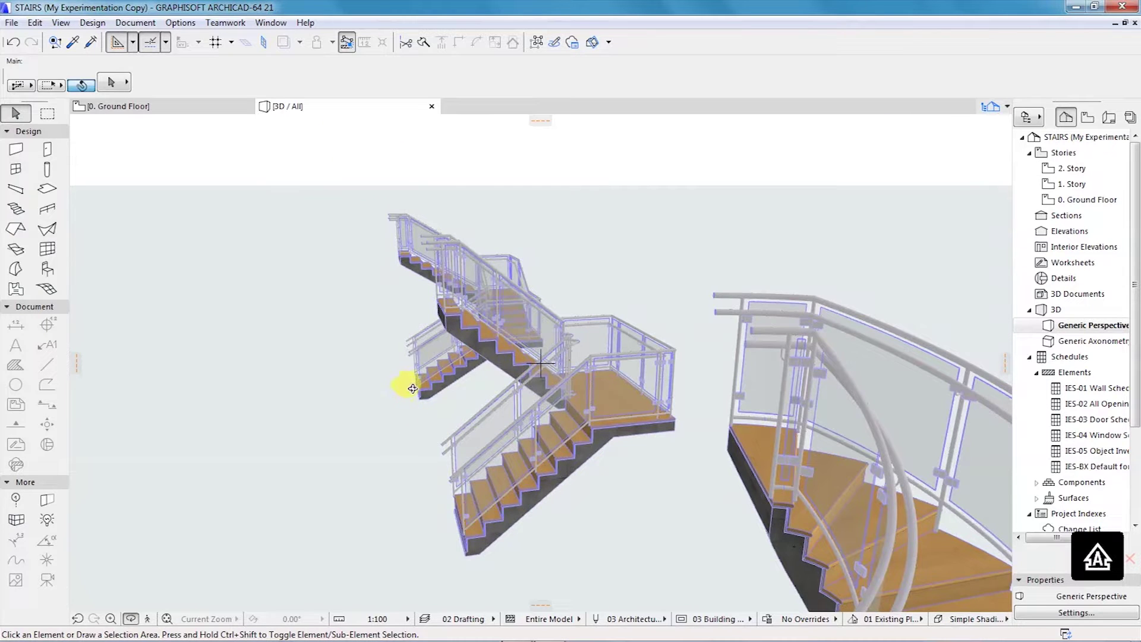
{"action": "left_click_drag", "start_coordinate": [438, 377], "coordinate": [543, 357]}
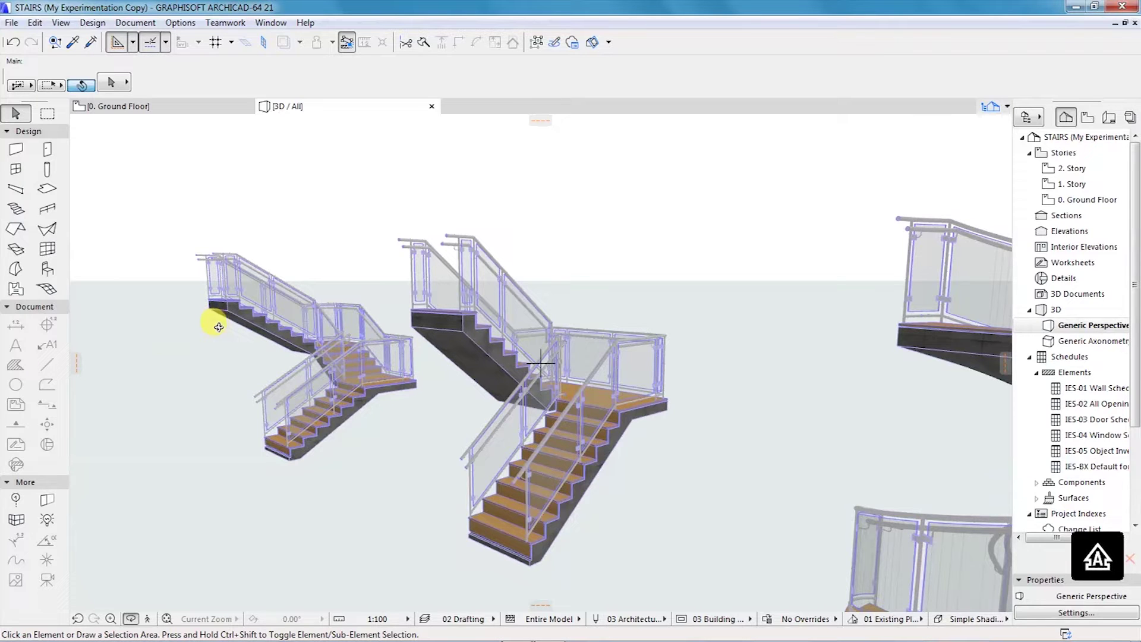
{"action": "scroll", "coordinate": [211, 334], "scroll_direction": "up", "scroll_amount": 3}
{"action": "scroll", "coordinate": [209, 334], "scroll_direction": "up", "scroll_amount": 2}
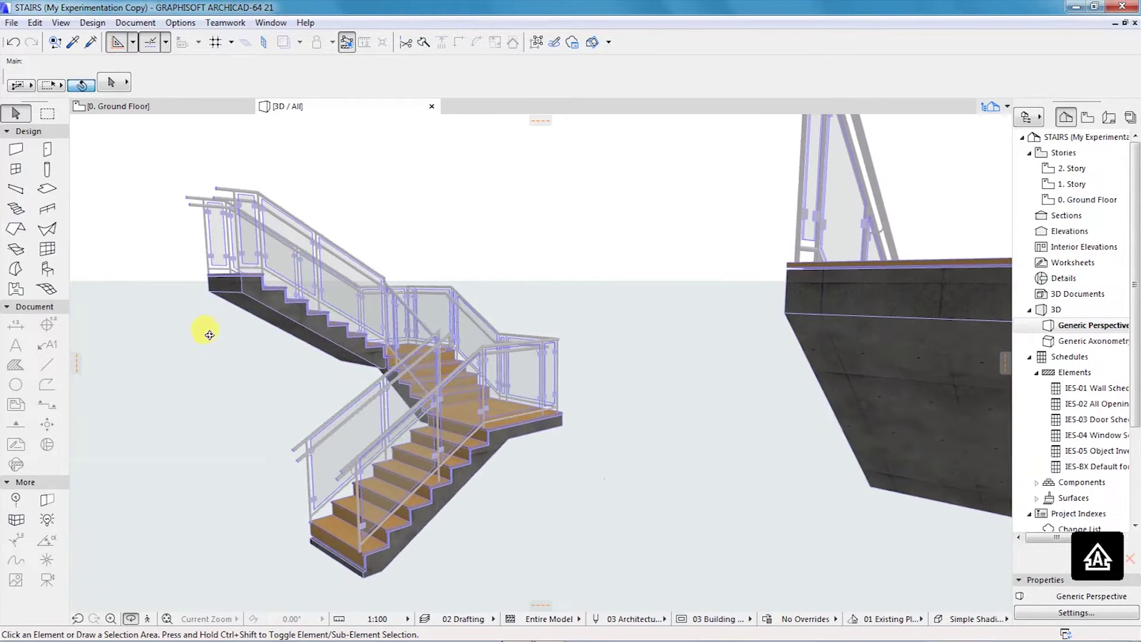
{"action": "left_click_drag", "start_coordinate": [242, 280], "coordinate": [232, 367]}
{"action": "left_click_drag", "start_coordinate": [542, 387], "coordinate": [428, 403]}
{"action": "scroll", "coordinate": [425, 407], "scroll_direction": "up", "scroll_amount": 4}
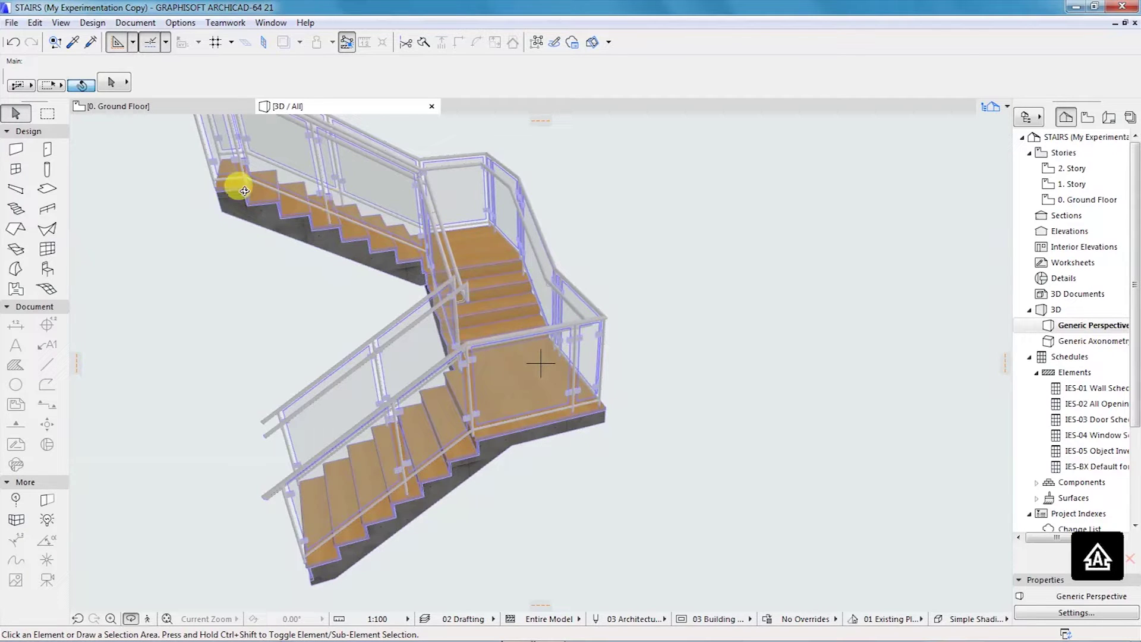
{"action": "middle_click_drag", "start_coordinate": [631, 378], "coordinate": [522, 415], "text": "shift"}
{"action": "middle_click_drag", "start_coordinate": [626, 400], "coordinate": [646, 350], "text": "shift"}
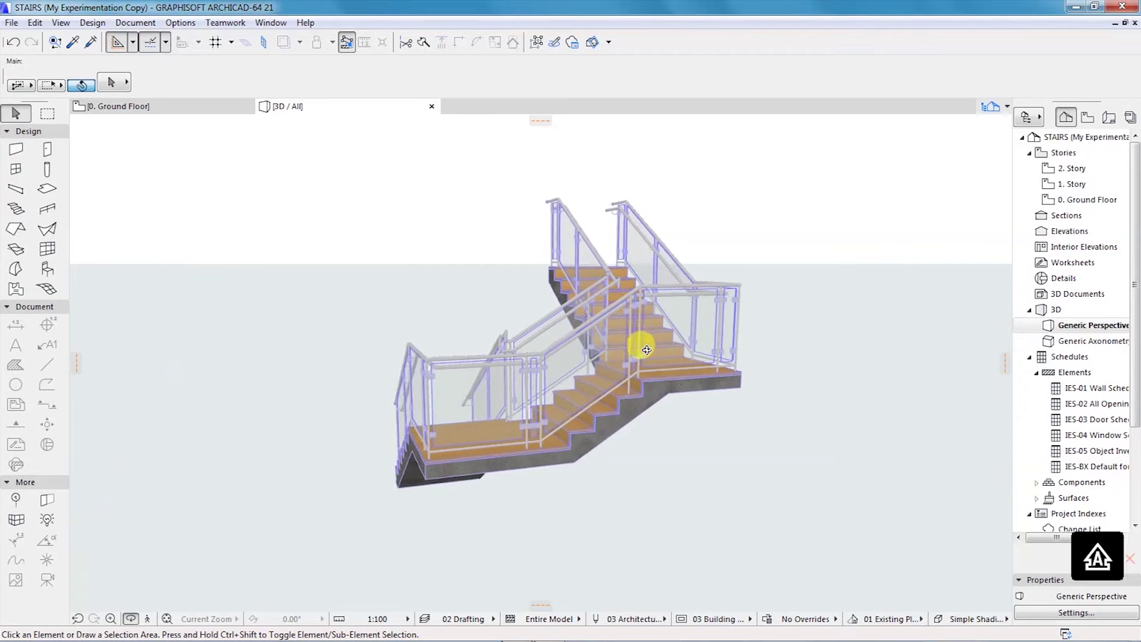
{"action": "scroll", "coordinate": [647, 350], "scroll_direction": "up", "scroll_amount": 2}
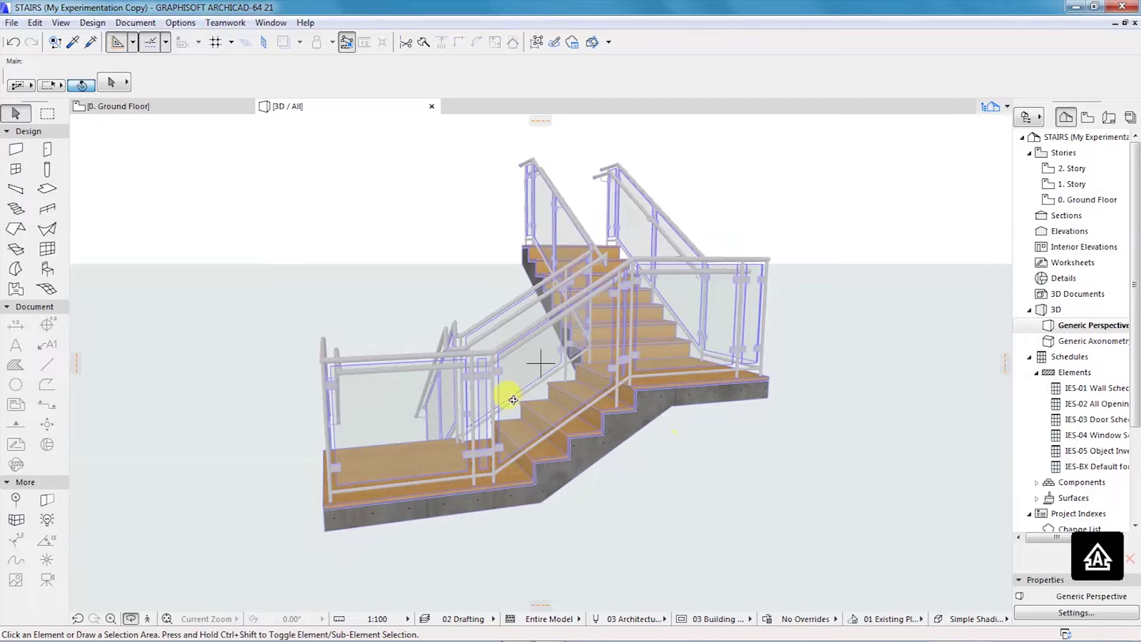
{"action": "scroll", "coordinate": [436, 332], "scroll_direction": "down", "scroll_amount": 4}
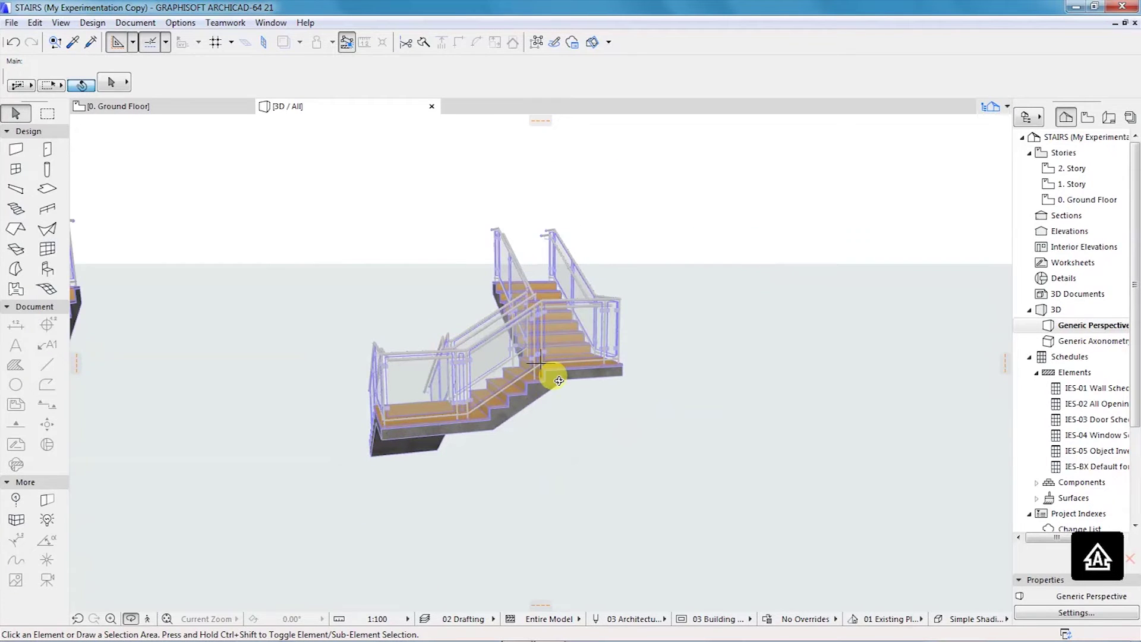
{"action": "left_click_drag", "start_coordinate": [558, 380], "coordinate": [404, 314]}
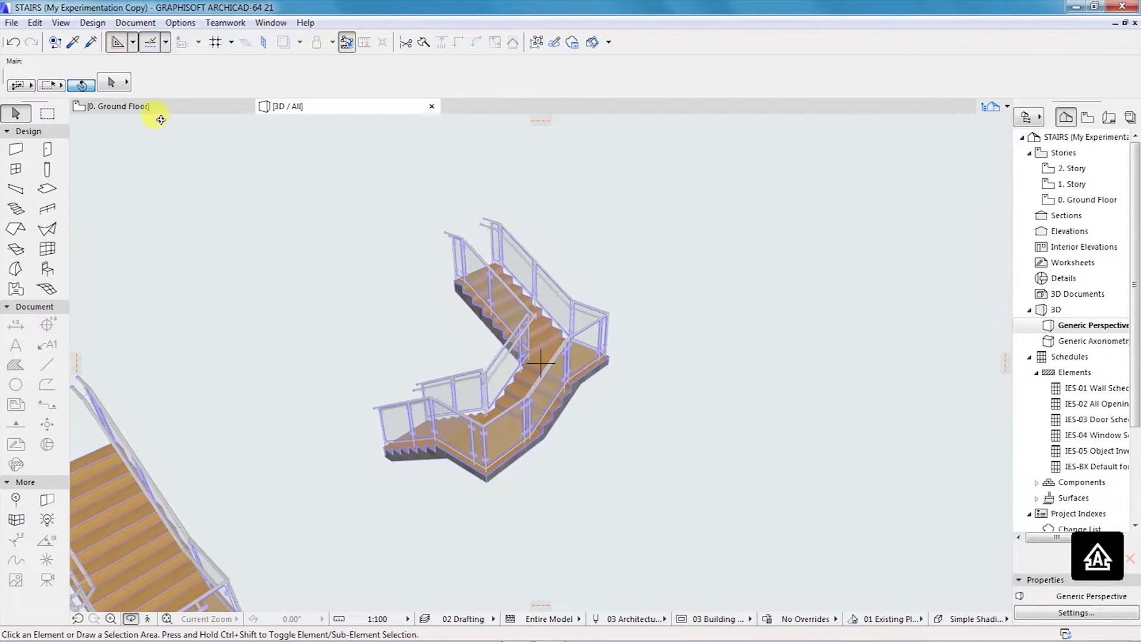
Return to the ground floor plan and go to the empty area to the right of the U-shaped stair
{"action": "left_click", "coordinate": [147, 107]}
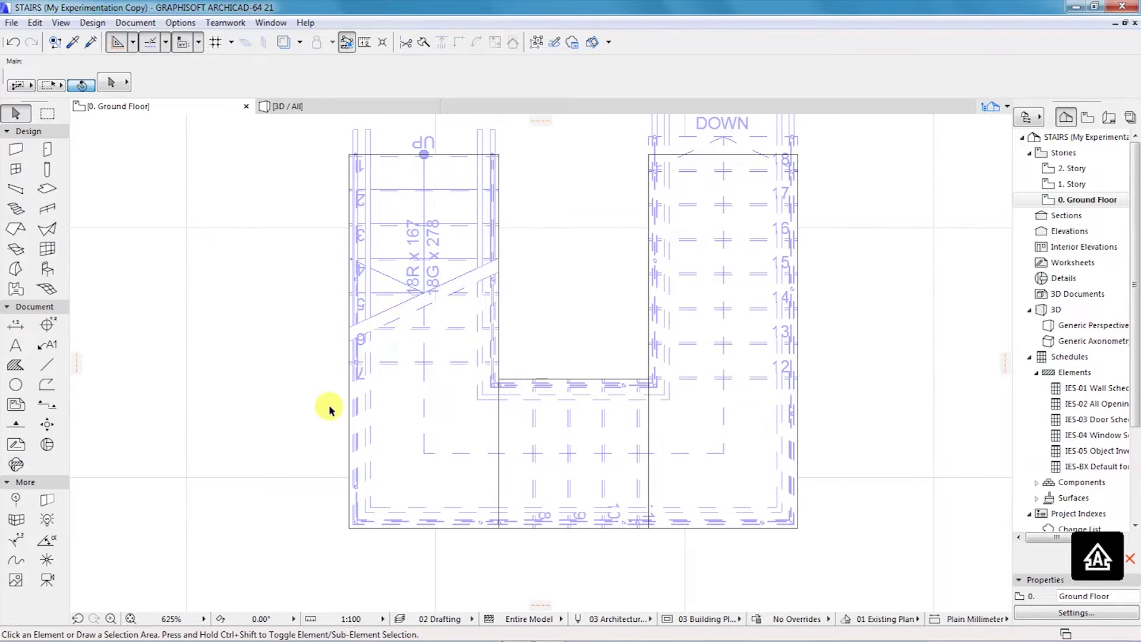
{"action": "scroll", "coordinate": [269, 408], "scroll_direction": "down", "scroll_amount": 6}
{"action": "scroll", "coordinate": [480, 369], "scroll_direction": "down", "scroll_amount": 6}
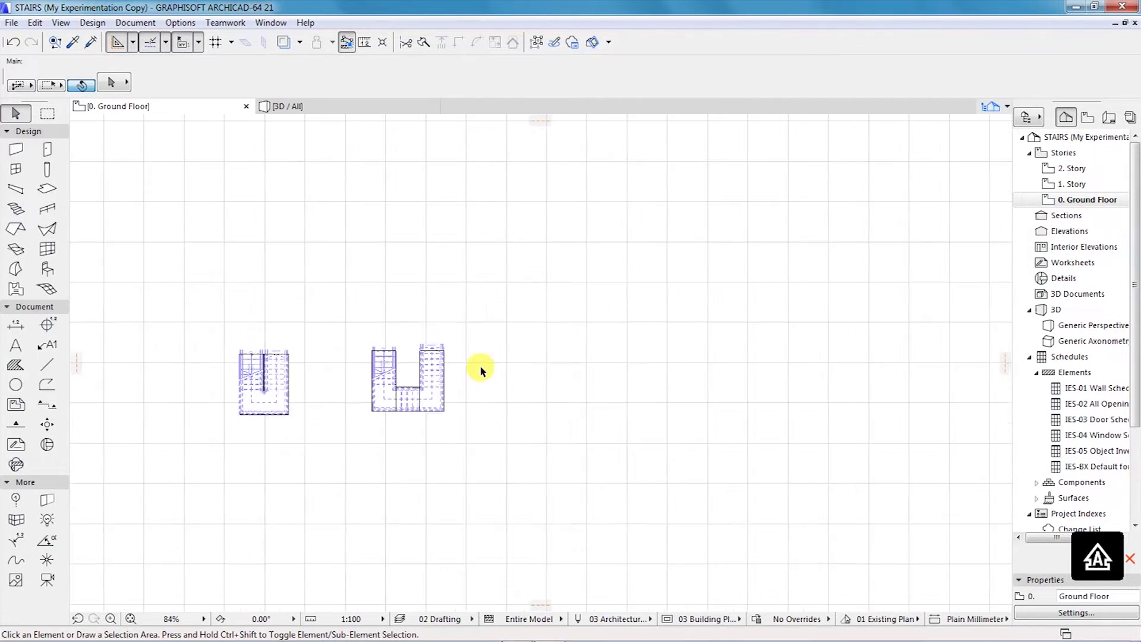
{"action": "scroll", "coordinate": [410, 368], "scroll_direction": "up", "scroll_amount": 4}
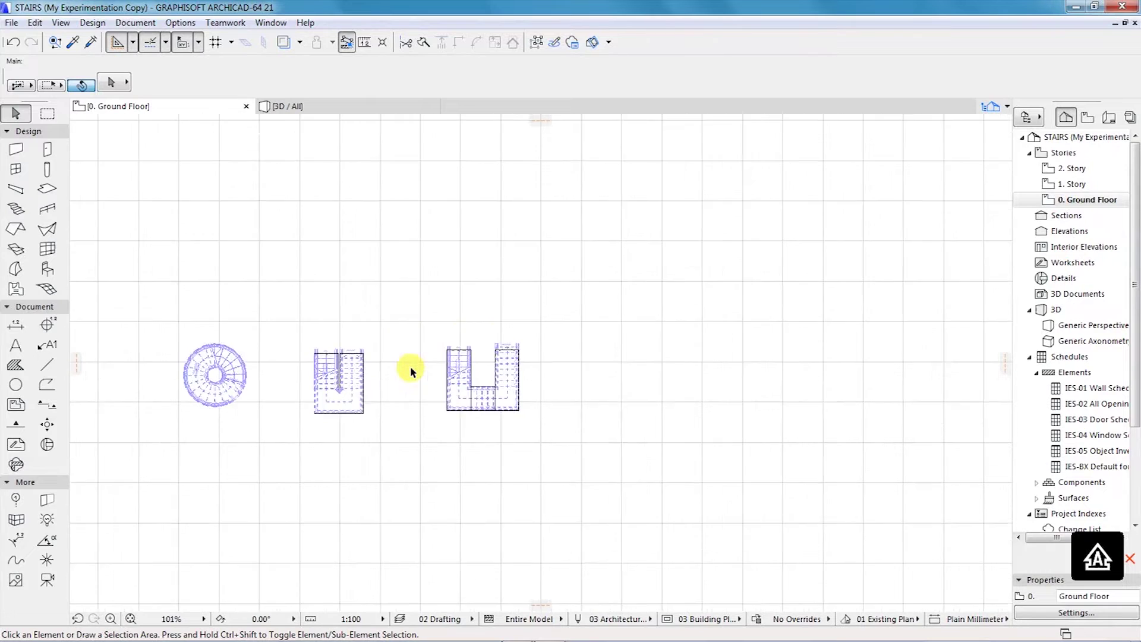
{"action": "scroll", "coordinate": [691, 377], "scroll_direction": "up", "scroll_amount": 3}
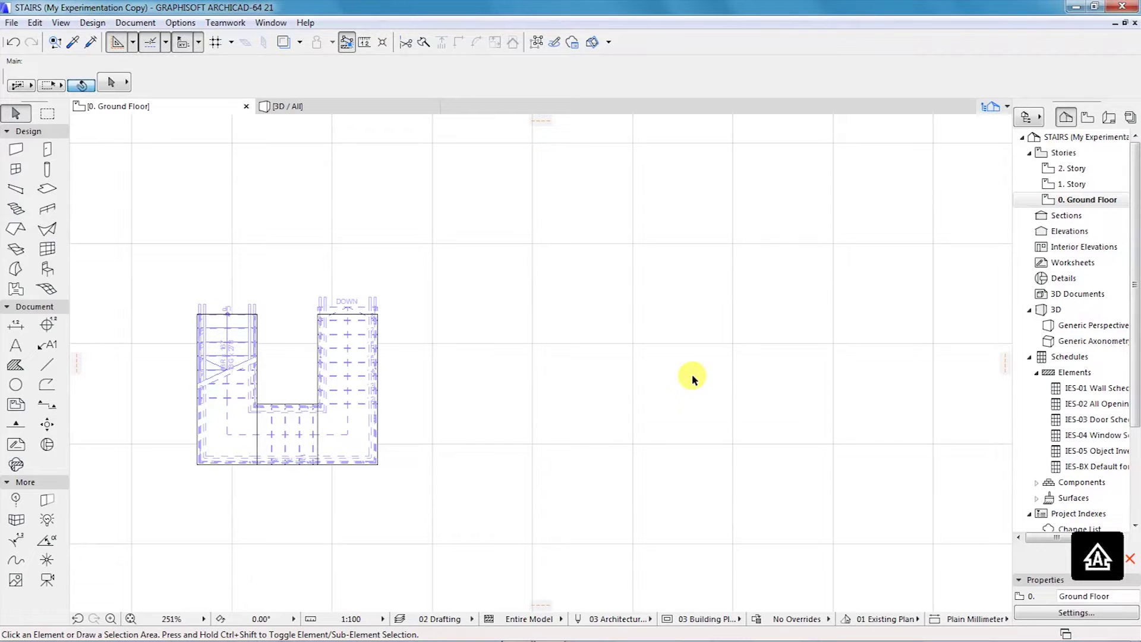
{"action": "left_click", "coordinate": [52, 366]}
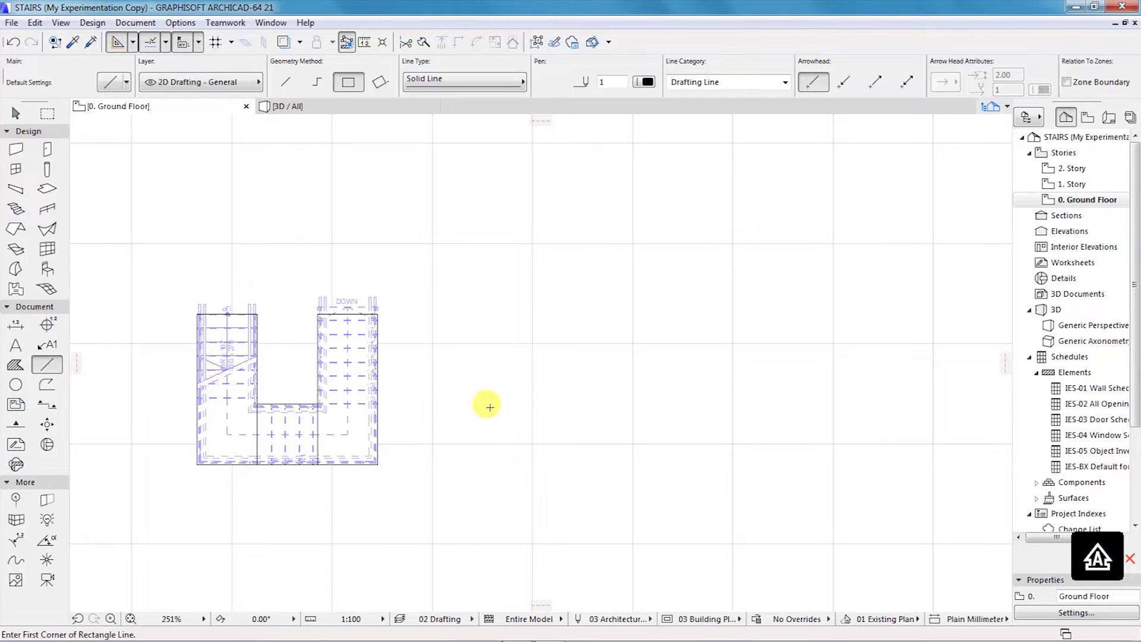
{"action": "left_click", "coordinate": [551, 399]}
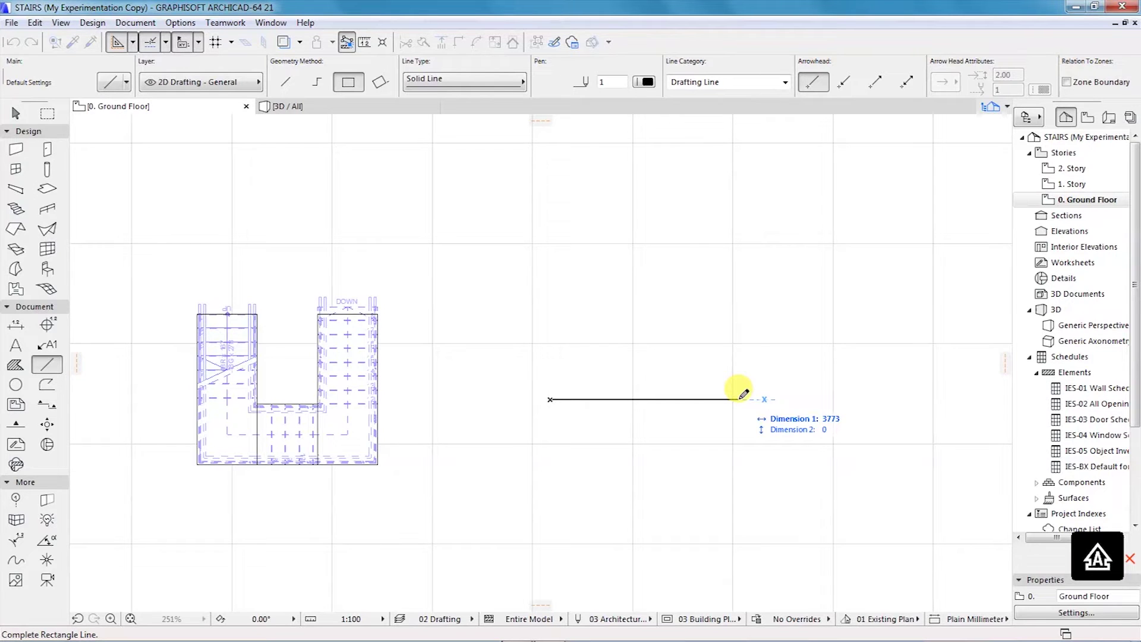
{"action": "type", "text": "3000"}
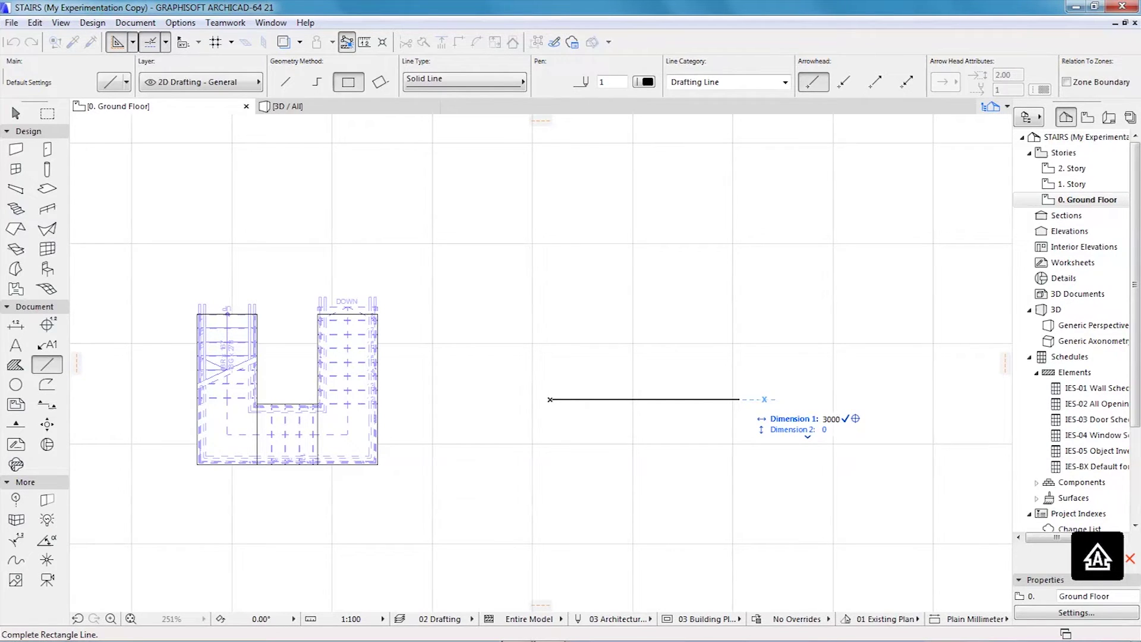
{"action": "left_click", "coordinate": [700, 399]}
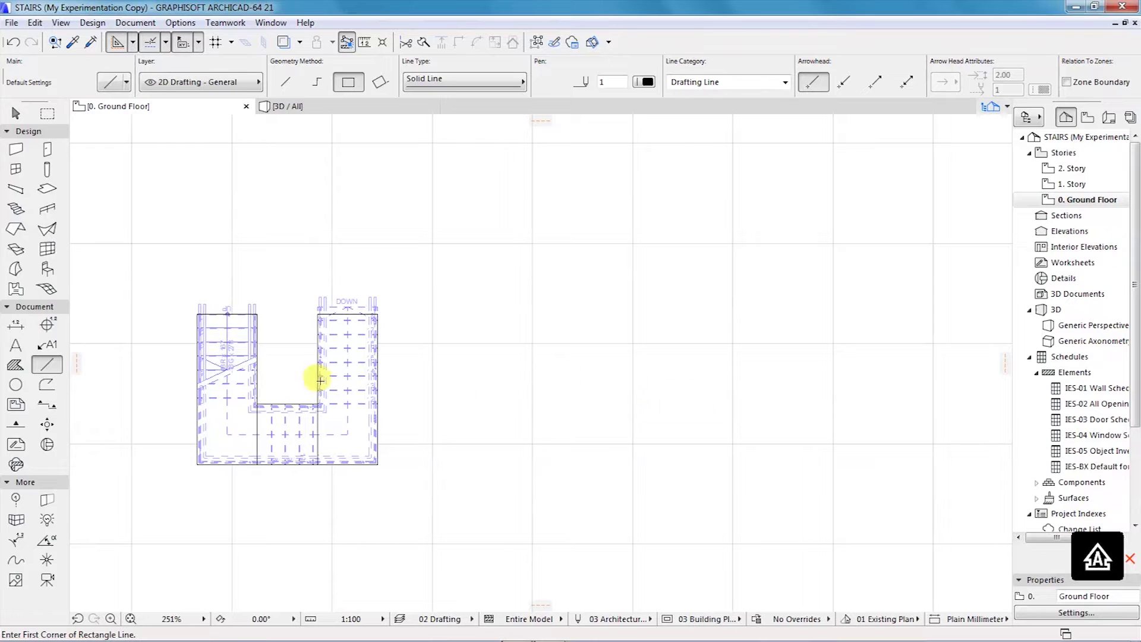
Draw a single horizontal line 3000 mm long in the empty area to the right of the U-shaped stair
{"action": "left_click", "coordinate": [288, 85]}
{"action": "left_click", "coordinate": [522, 394]}
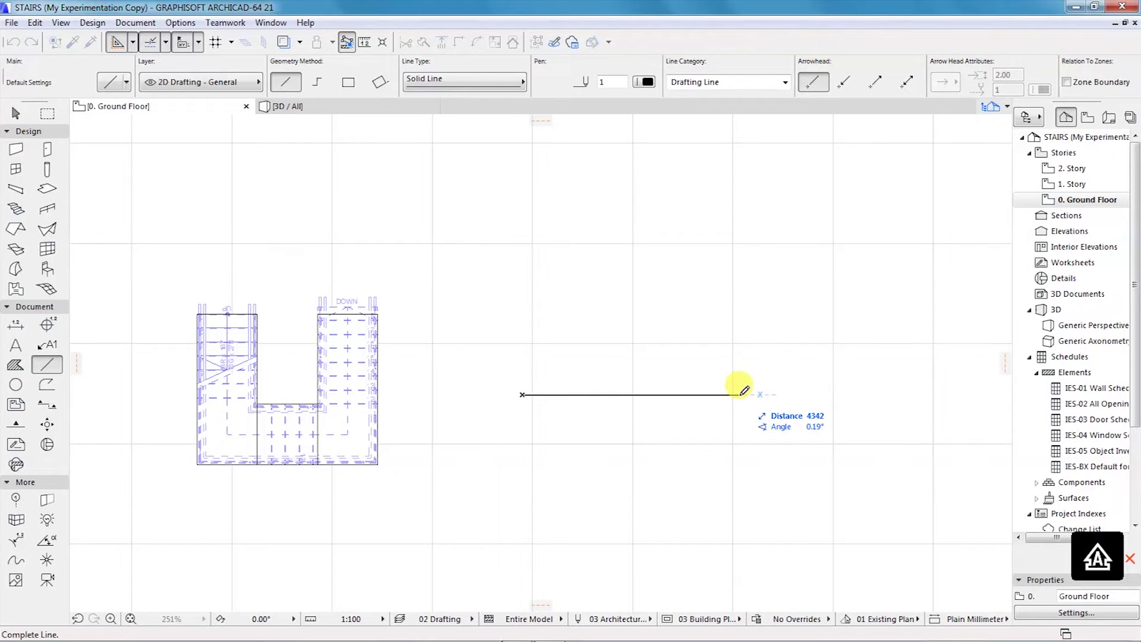
{"action": "key", "text": "Escape"}
{"action": "scroll", "coordinate": [466, 413], "scroll_direction": "down", "scroll_amount": 6}
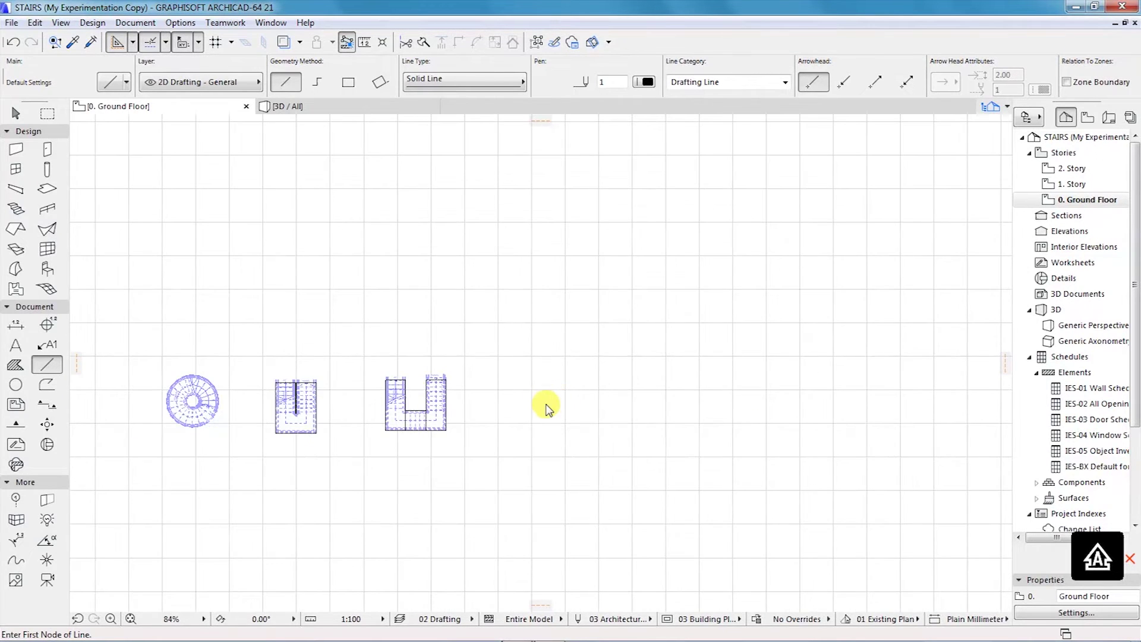
{"action": "scroll", "coordinate": [550, 410], "scroll_direction": "up", "scroll_amount": 3}
{"action": "left_click", "coordinate": [492, 406]}
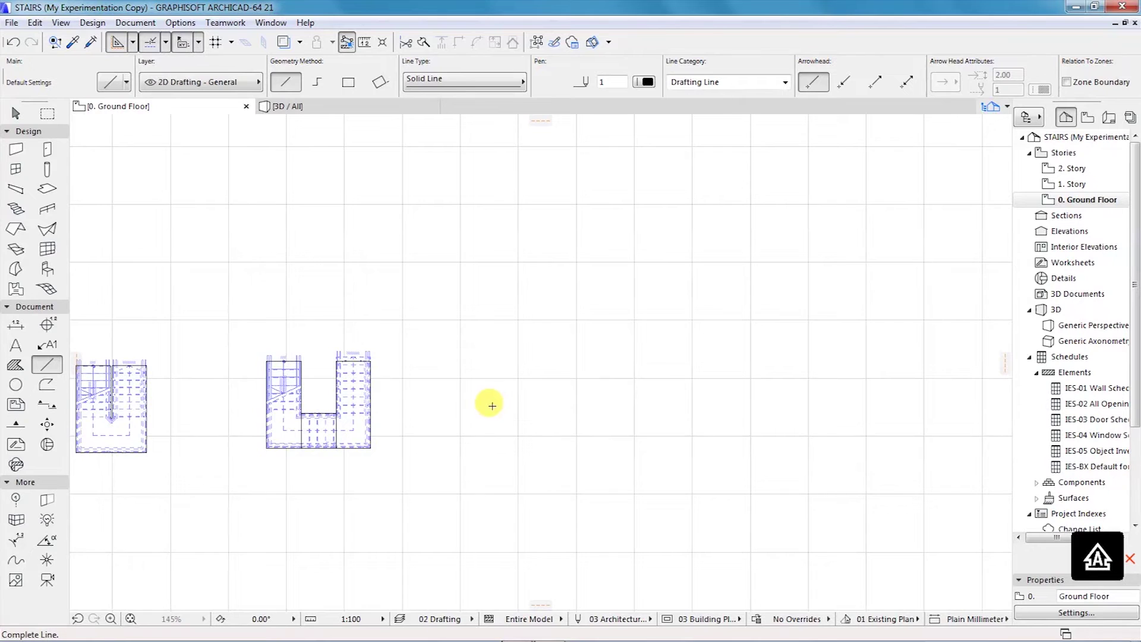
{"action": "scroll", "coordinate": [577, 402], "scroll_direction": "up", "scroll_amount": 6}
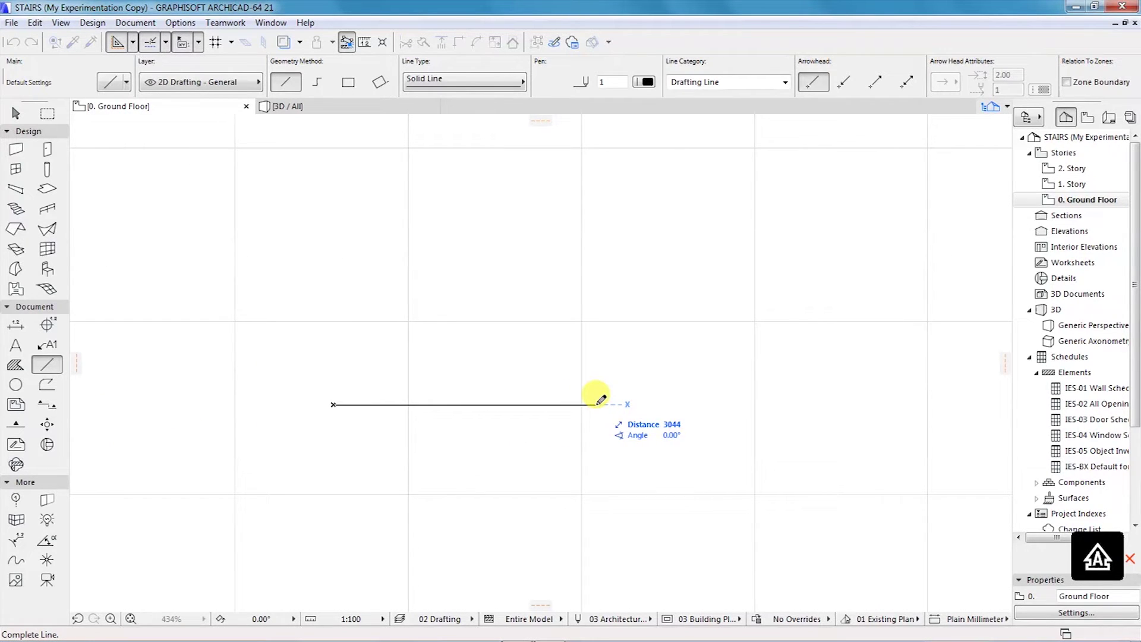
{"action": "type", "text": "3000"}
{"action": "key", "text": "Return"}
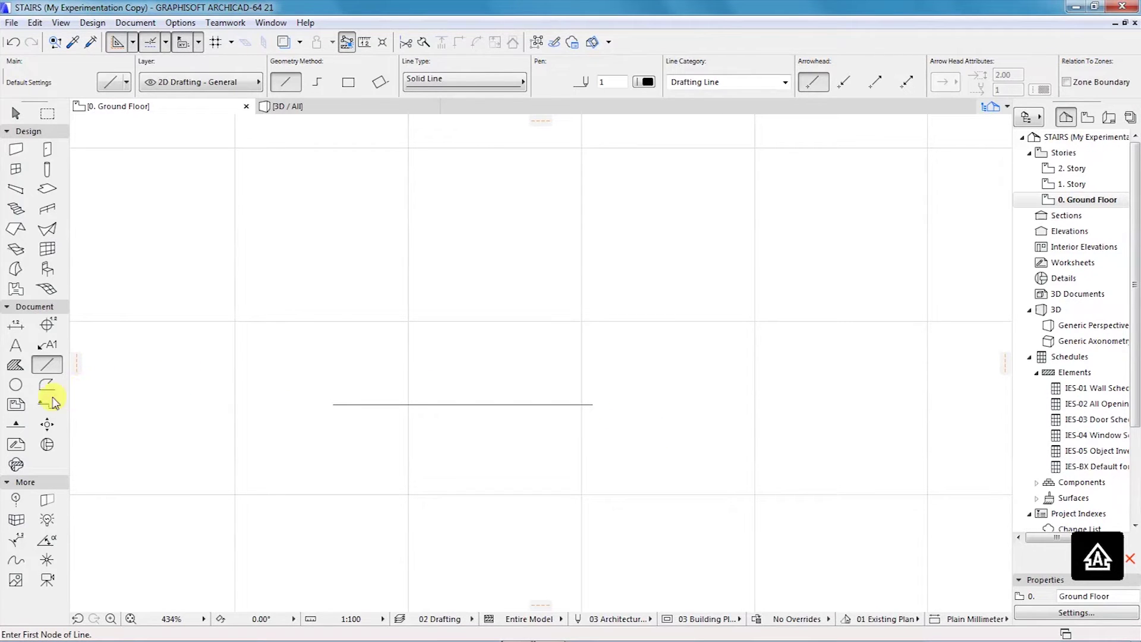
Draw a semicircular arc above the 3000 mm line, centred on the line's midpoint and running from its right end to its left end
{"action": "left_click", "coordinate": [16, 384]}
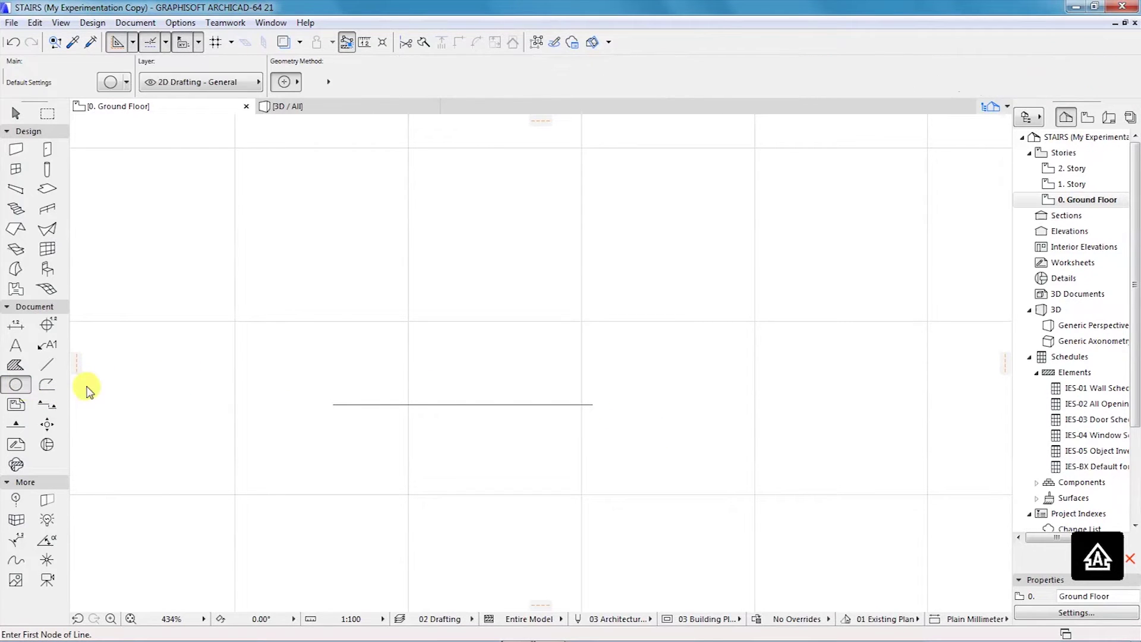
{"action": "left_click", "coordinate": [463, 404]}
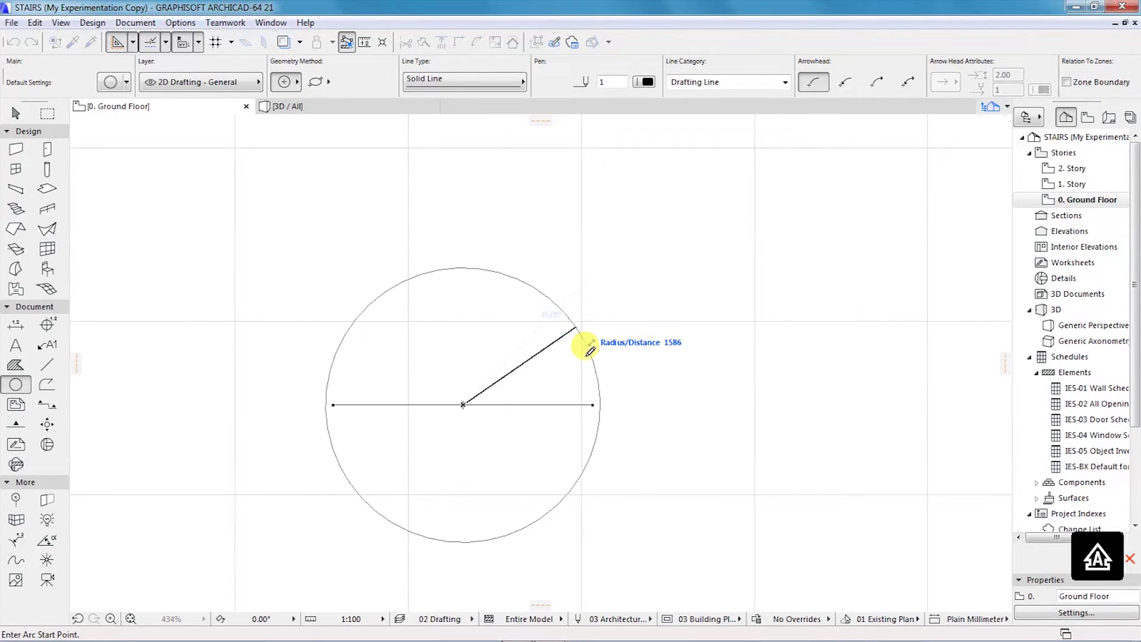
{"action": "left_click", "coordinate": [591, 398]}
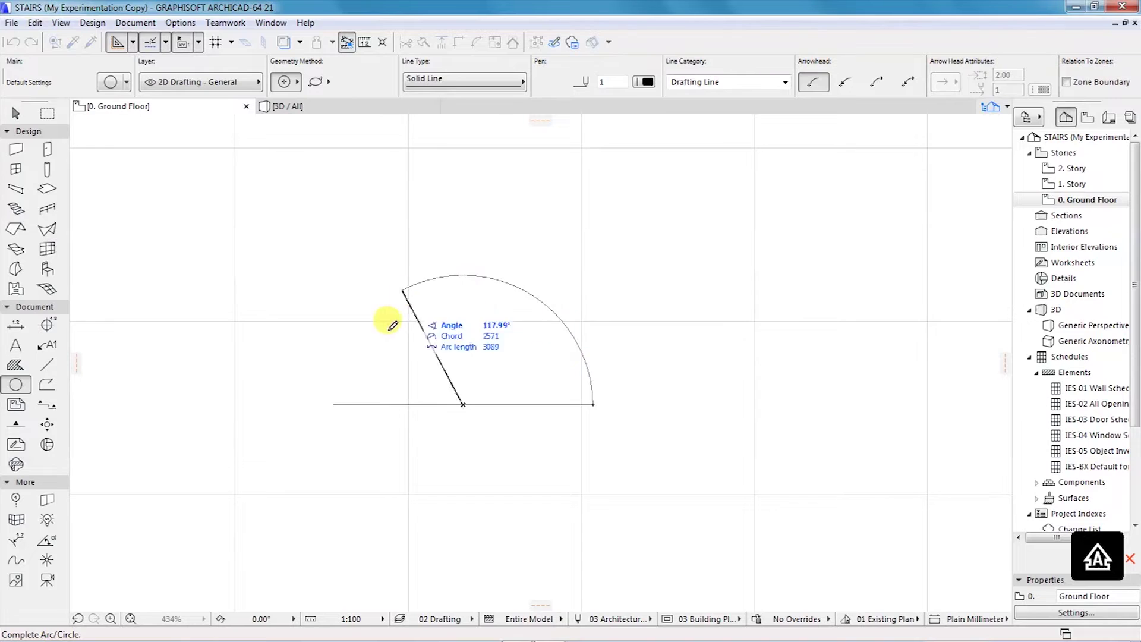
{"action": "key", "text": "Escape"}
{"action": "left_click", "coordinate": [338, 404]}
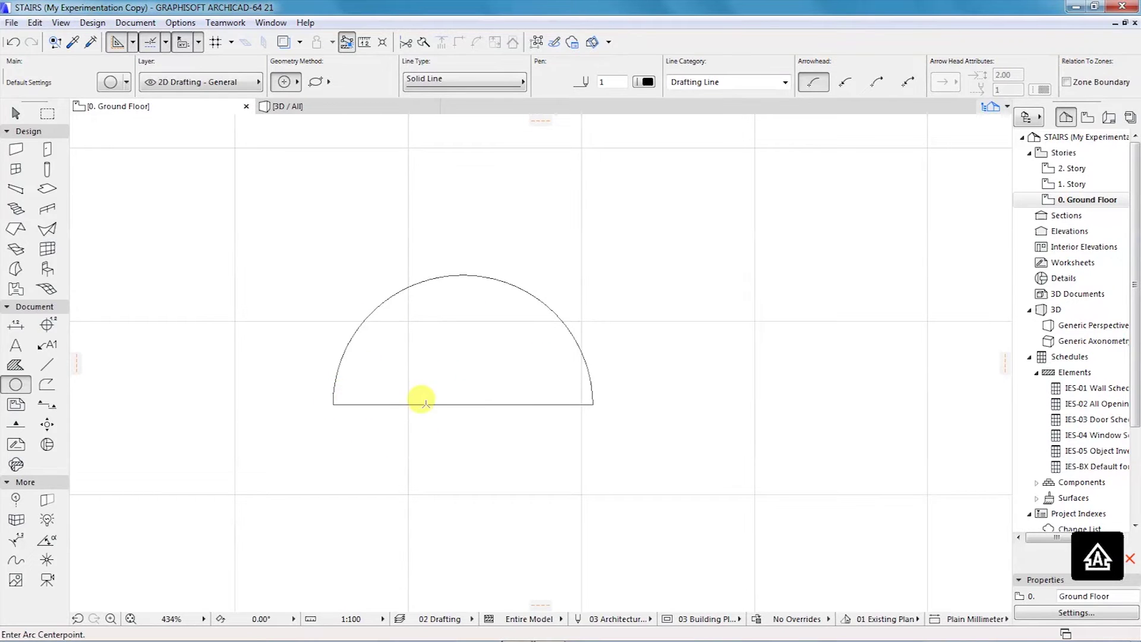
Create a curved stair with a three-point arc baseline along the semicircle, from its left end through its apex to its right end
{"action": "scroll", "coordinate": [318, 357], "scroll_direction": "up", "scroll_amount": 3}
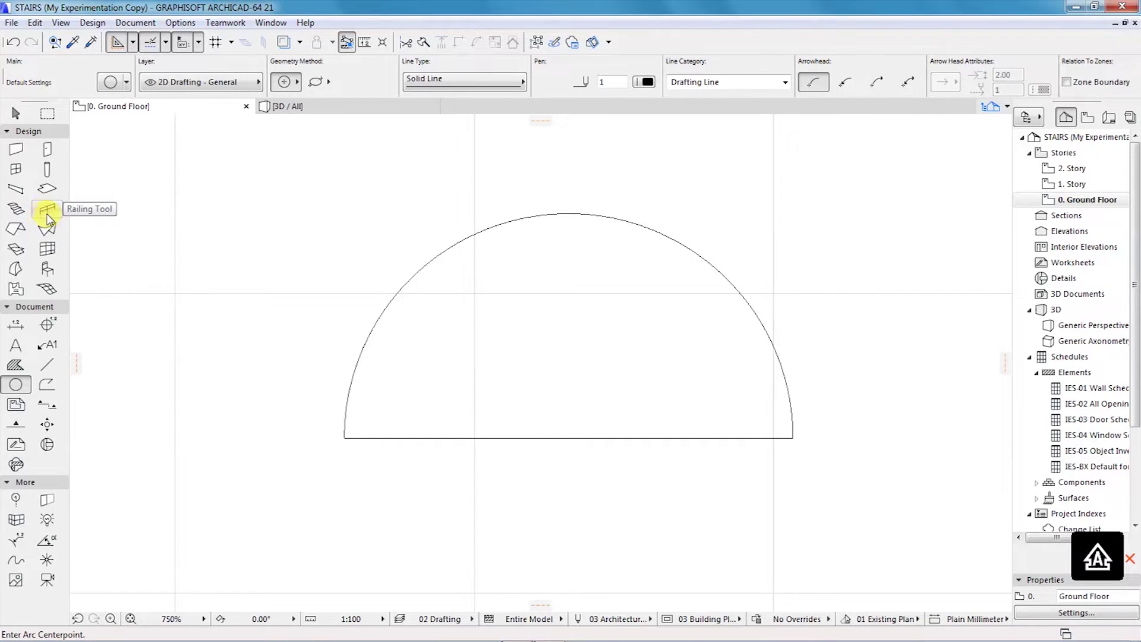
{"action": "left_click", "coordinate": [15, 208]}
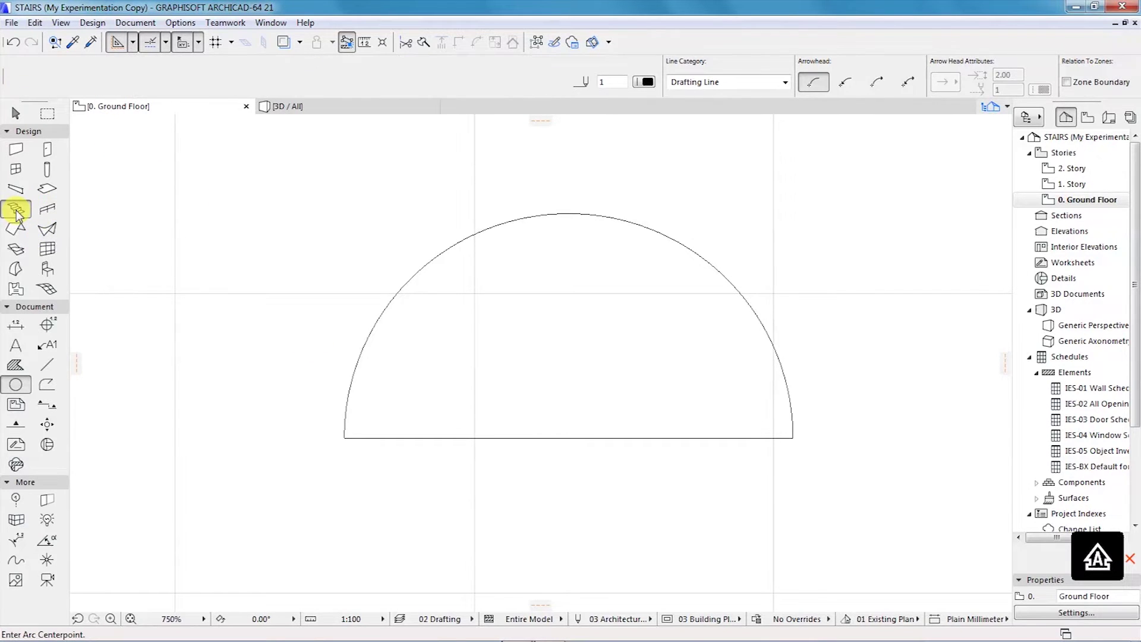
{"action": "left_click", "coordinate": [346, 436]}
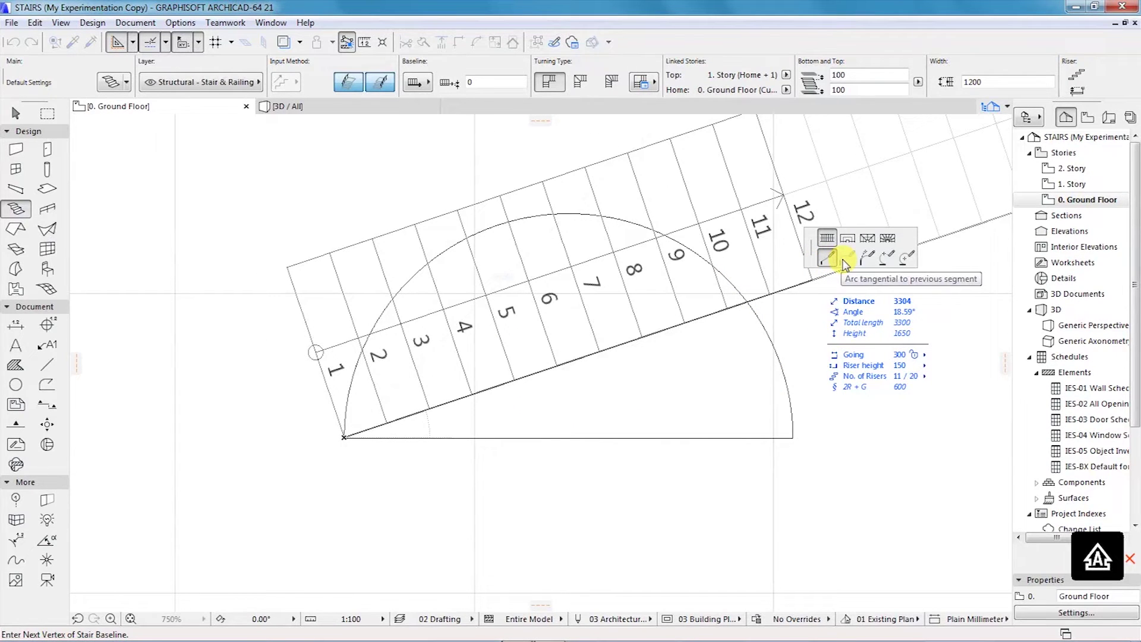
{"action": "left_click", "coordinate": [885, 260]}
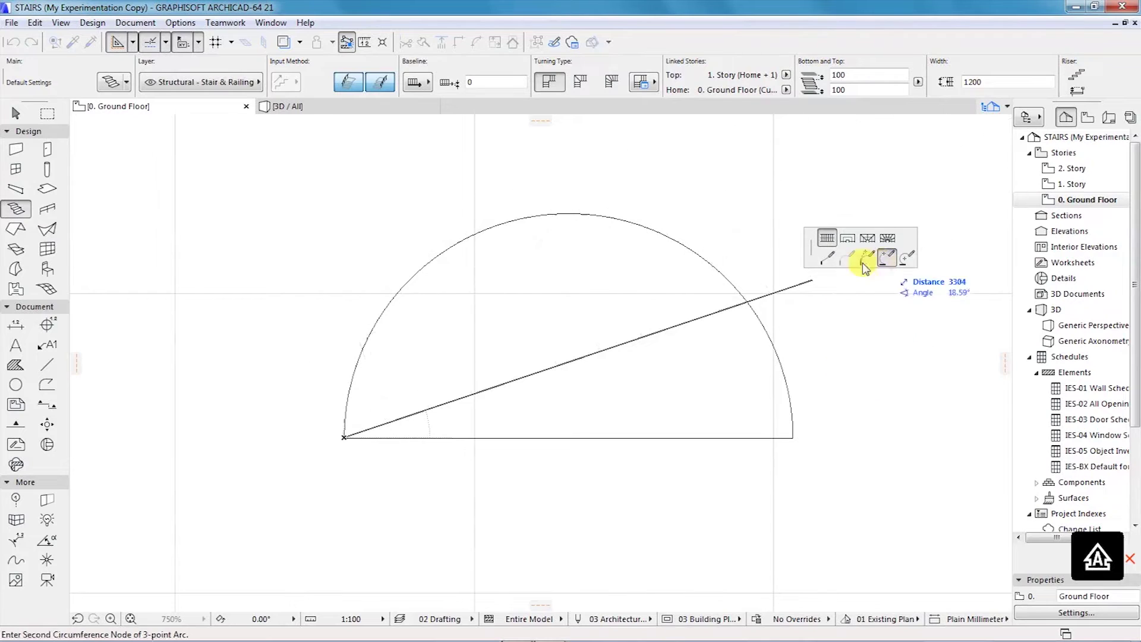
{"action": "left_click", "coordinate": [569, 212]}
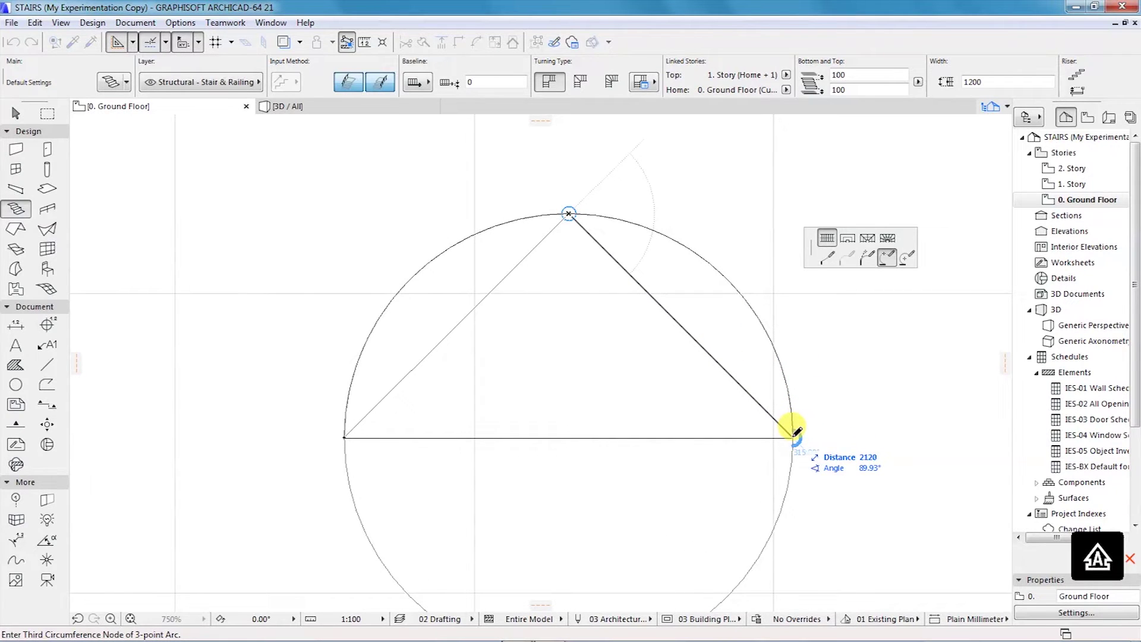
{"action": "left_click", "coordinate": [793, 437]}
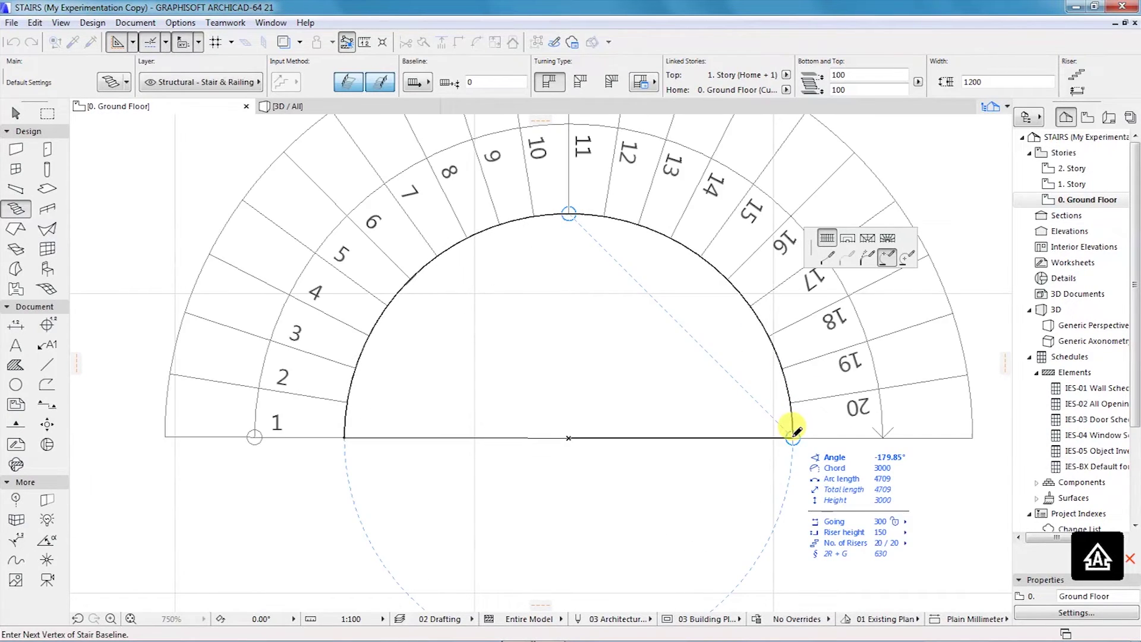
{"action": "scroll", "coordinate": [477, 489], "scroll_direction": "down", "scroll_amount": 3}
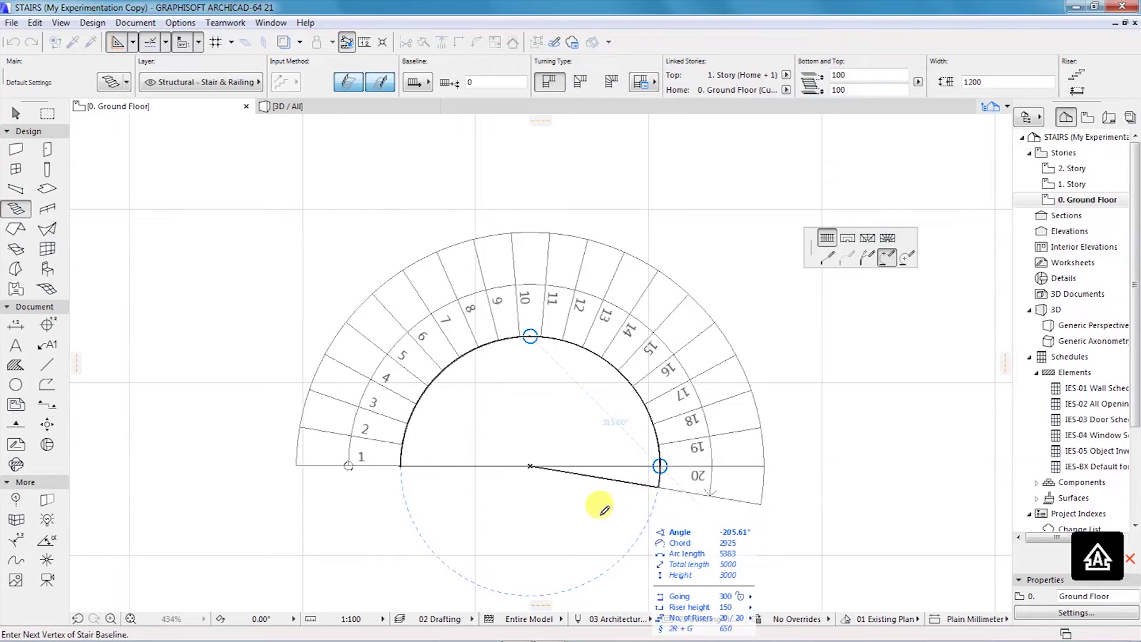
{"action": "scroll", "coordinate": [602, 448], "scroll_direction": "down", "scroll_amount": 2}
{"action": "scroll", "coordinate": [601, 449], "scroll_direction": "down", "scroll_amount": 1}
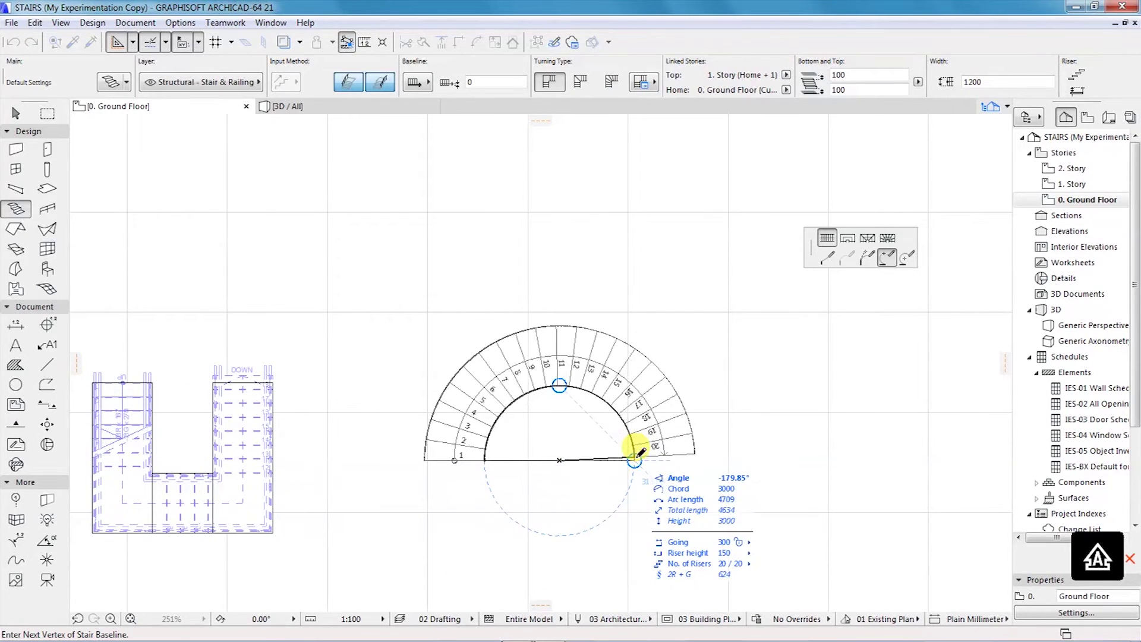
{"action": "scroll", "coordinate": [645, 458], "scroll_direction": "up", "scroll_amount": 4}
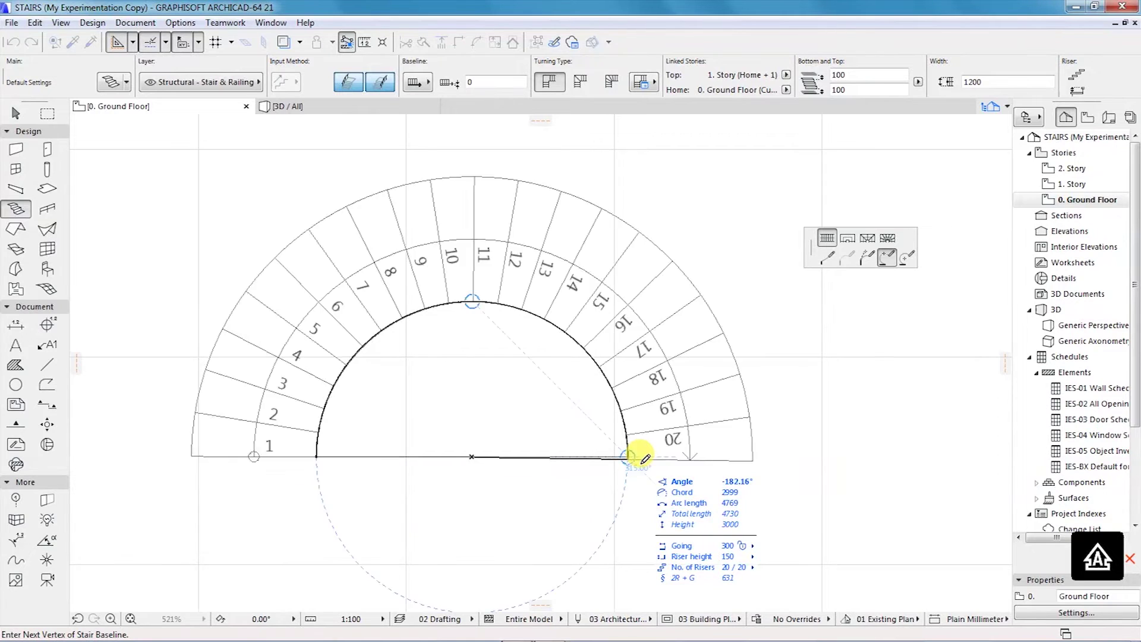
{"action": "scroll", "coordinate": [624, 446], "scroll_direction": "up", "scroll_amount": 4}
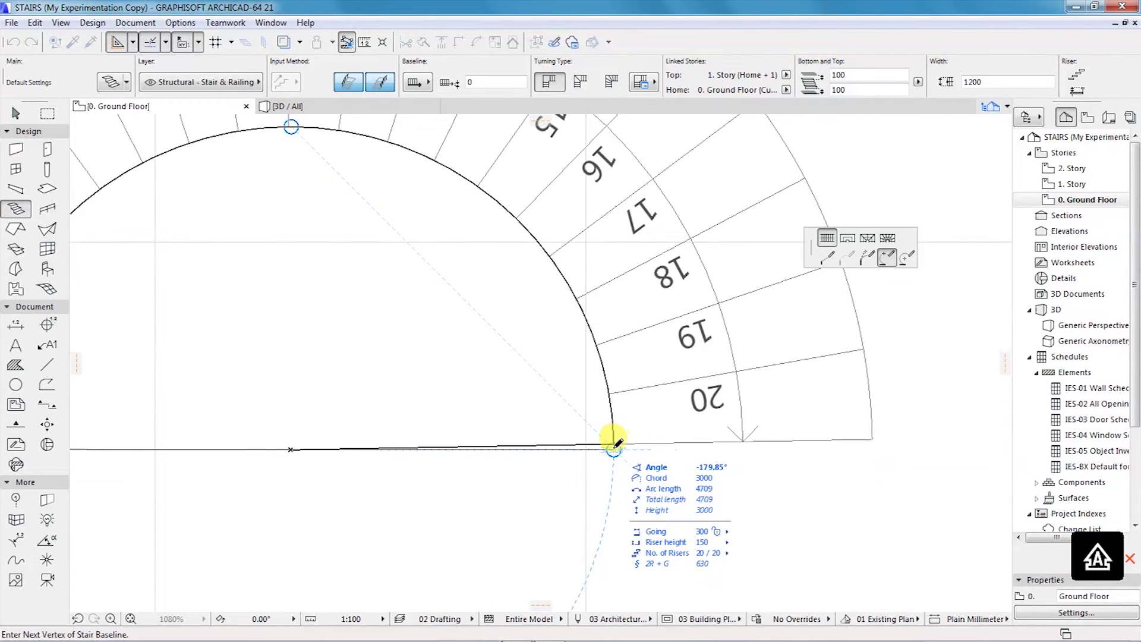
{"action": "double_click", "coordinate": [615, 448]}
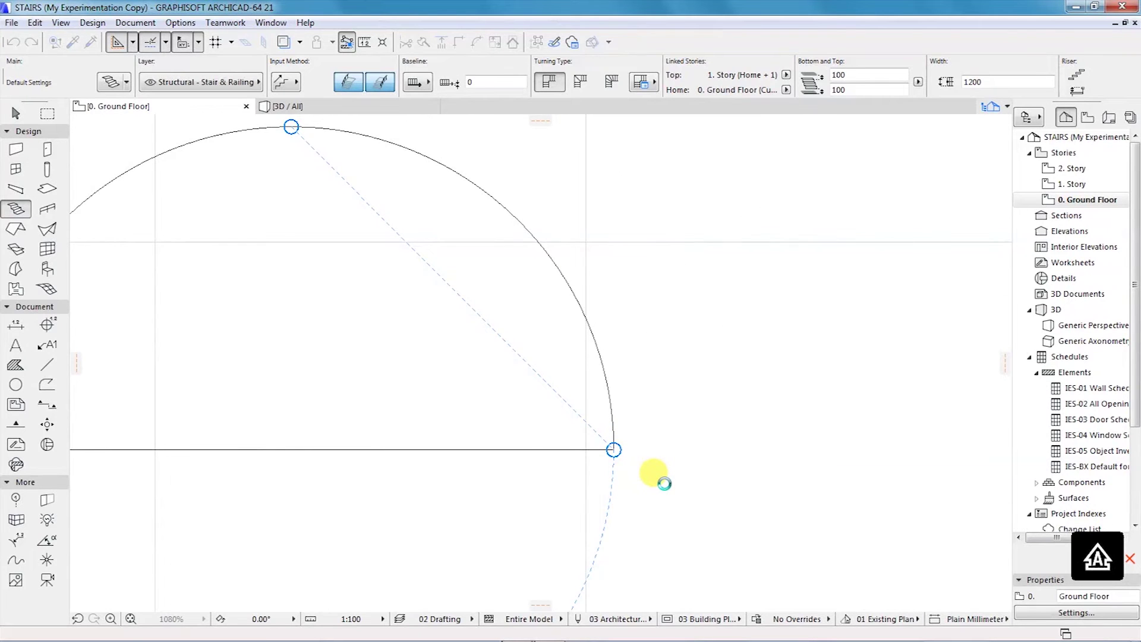
{"action": "left_click", "coordinate": [741, 497]}
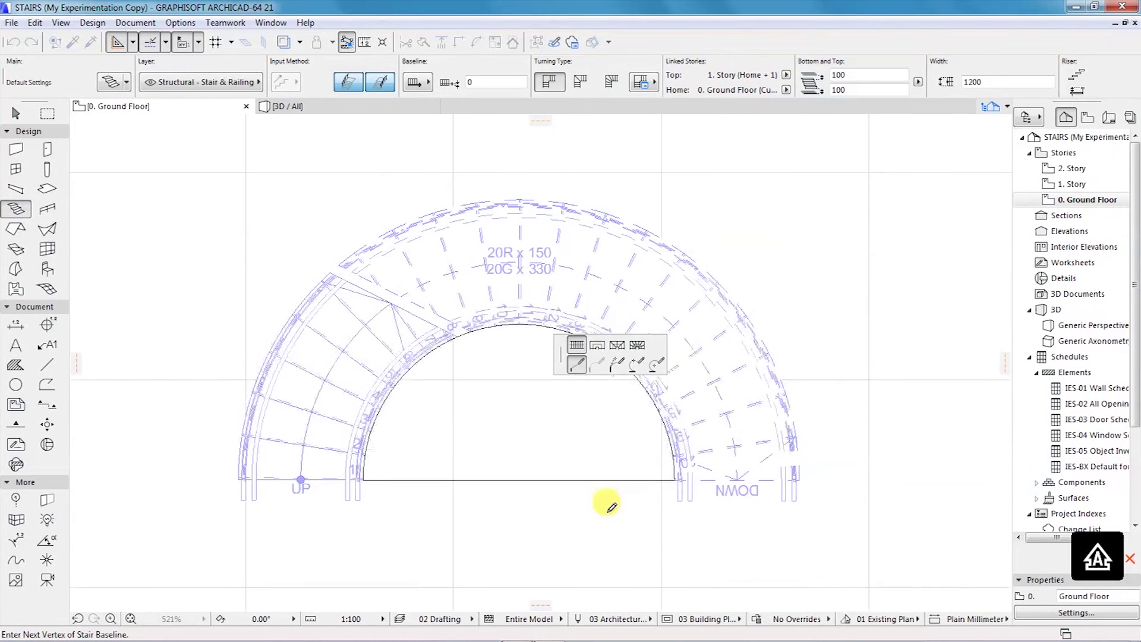
{"action": "scroll", "coordinate": [739, 503], "scroll_direction": "down", "scroll_amount": 3}
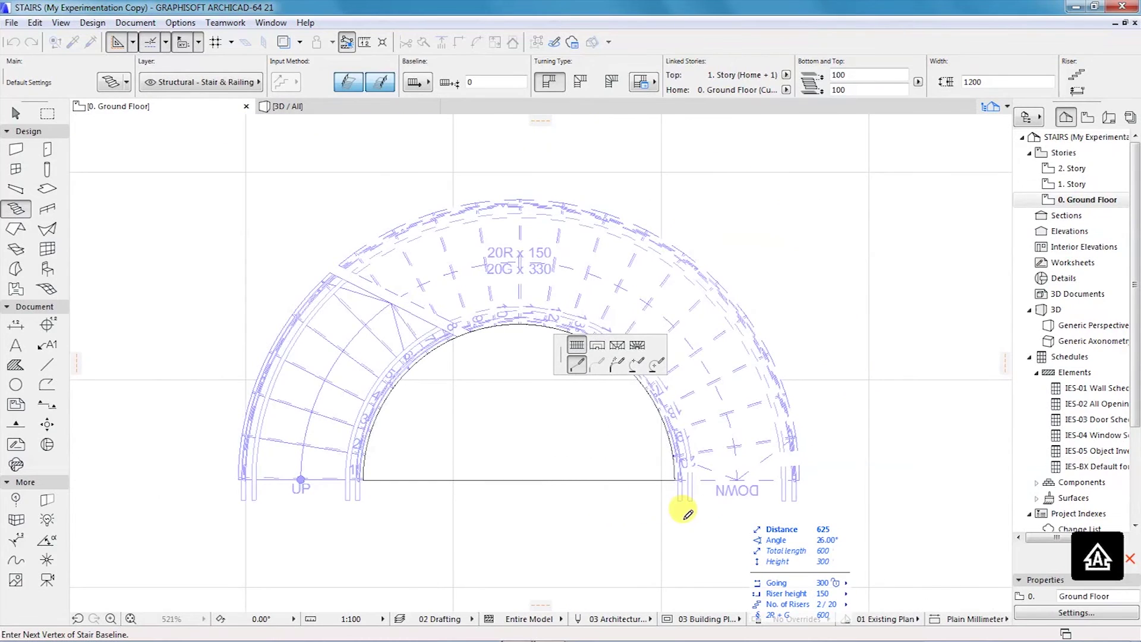
{"action": "left_click", "coordinate": [676, 478]}
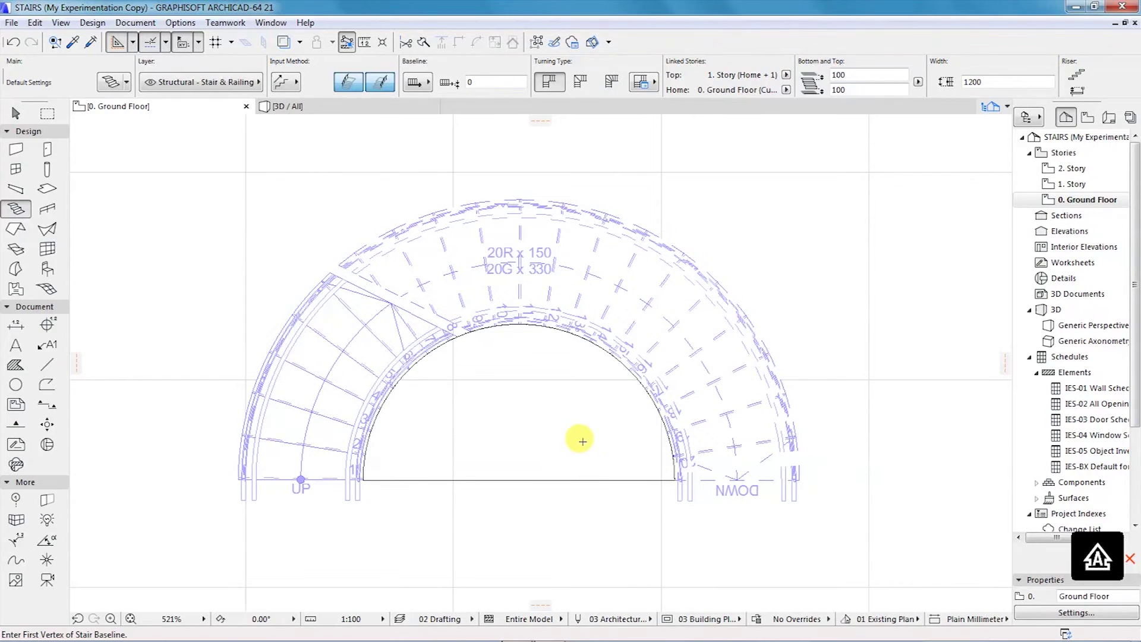
Examine the curved stair and its railings on the ground floor plan and in the 3D view, close up and from several angles
{"action": "scroll", "coordinate": [579, 440], "scroll_direction": "down", "scroll_amount": 1}
{"action": "scroll", "coordinate": [466, 374], "scroll_direction": "up", "scroll_amount": 3}
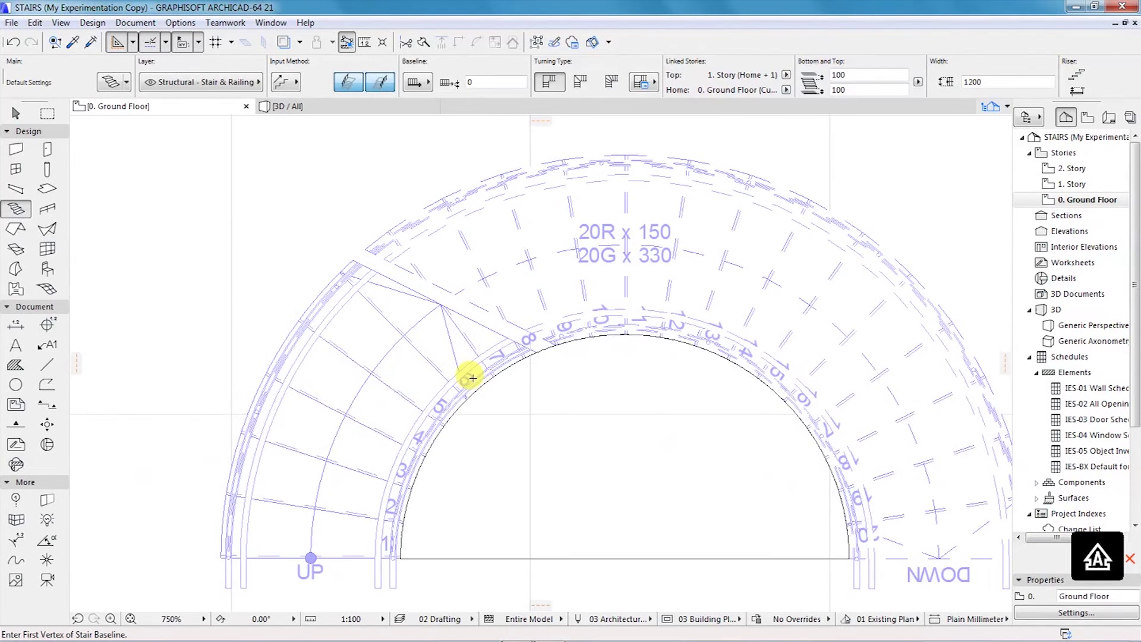
{"action": "scroll", "coordinate": [374, 360], "scroll_direction": "down", "scroll_amount": 2}
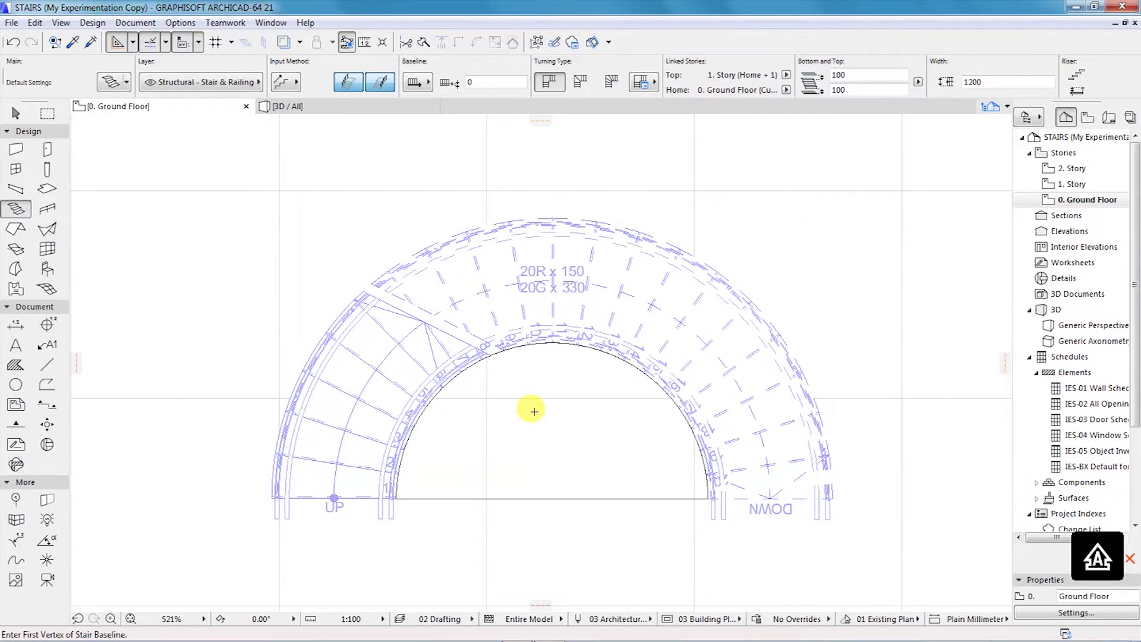
{"action": "left_click", "coordinate": [291, 107]}
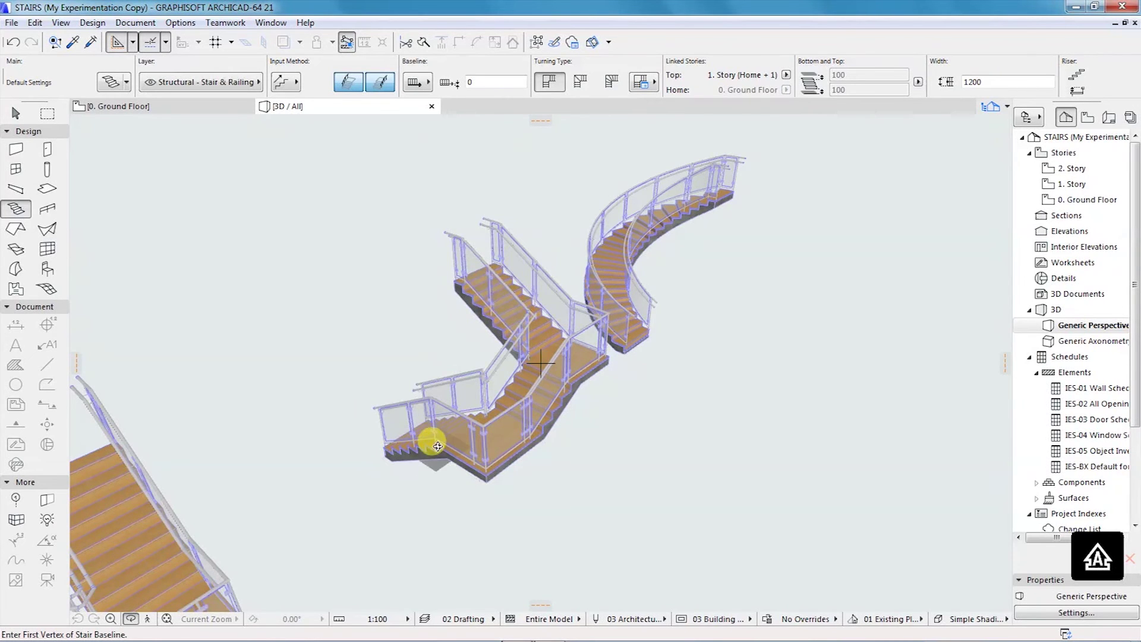
{"action": "scroll", "coordinate": [392, 439], "scroll_direction": "down", "scroll_amount": 2}
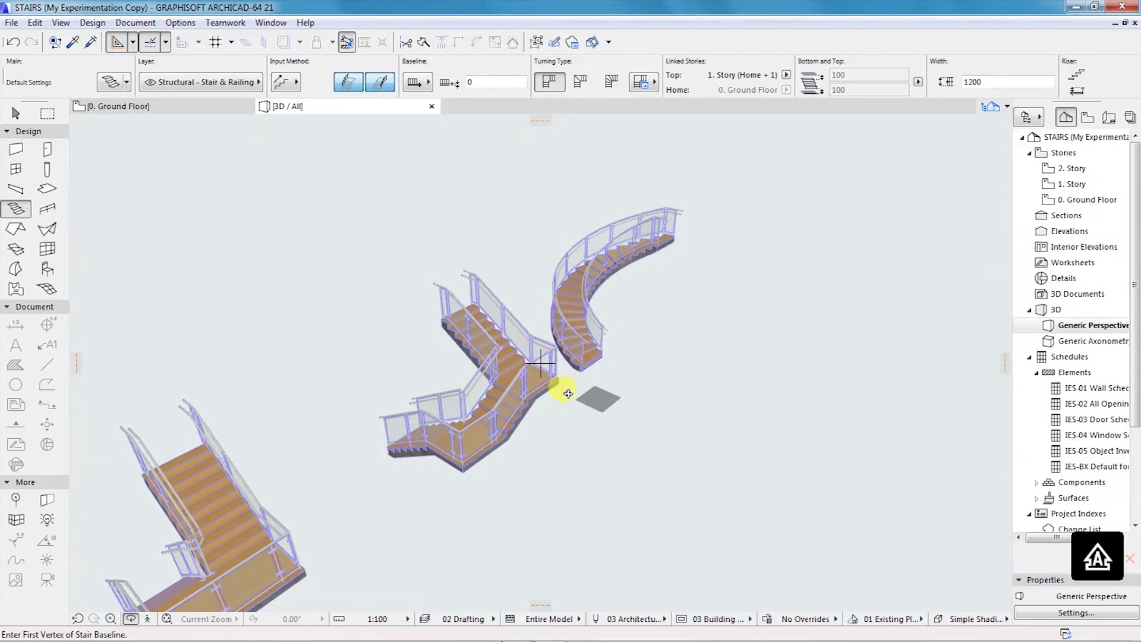
{"action": "left_click_drag", "start_coordinate": [569, 394], "coordinate": [517, 356]}
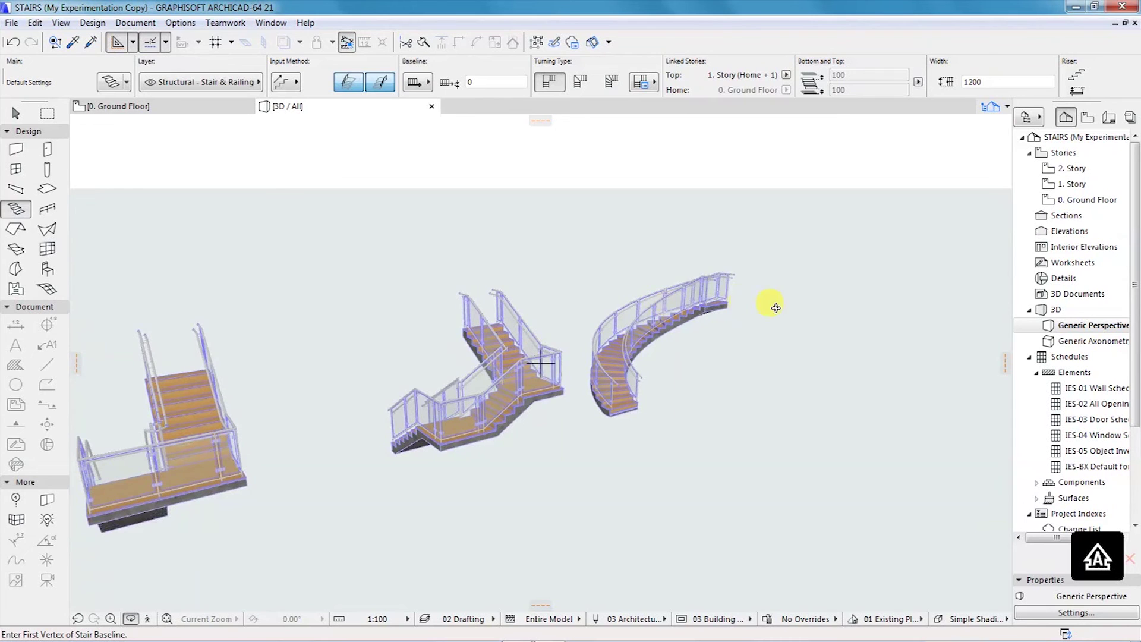
{"action": "scroll", "coordinate": [775, 307], "scroll_direction": "up", "scroll_amount": 5}
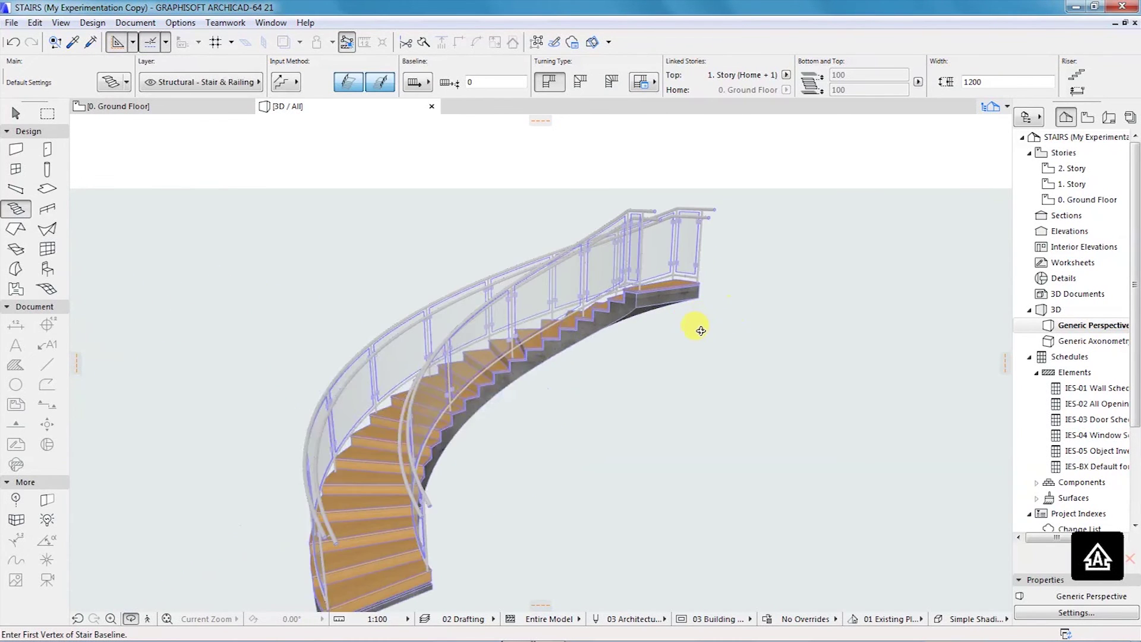
{"action": "scroll", "coordinate": [457, 346], "scroll_direction": "down", "scroll_amount": 1}
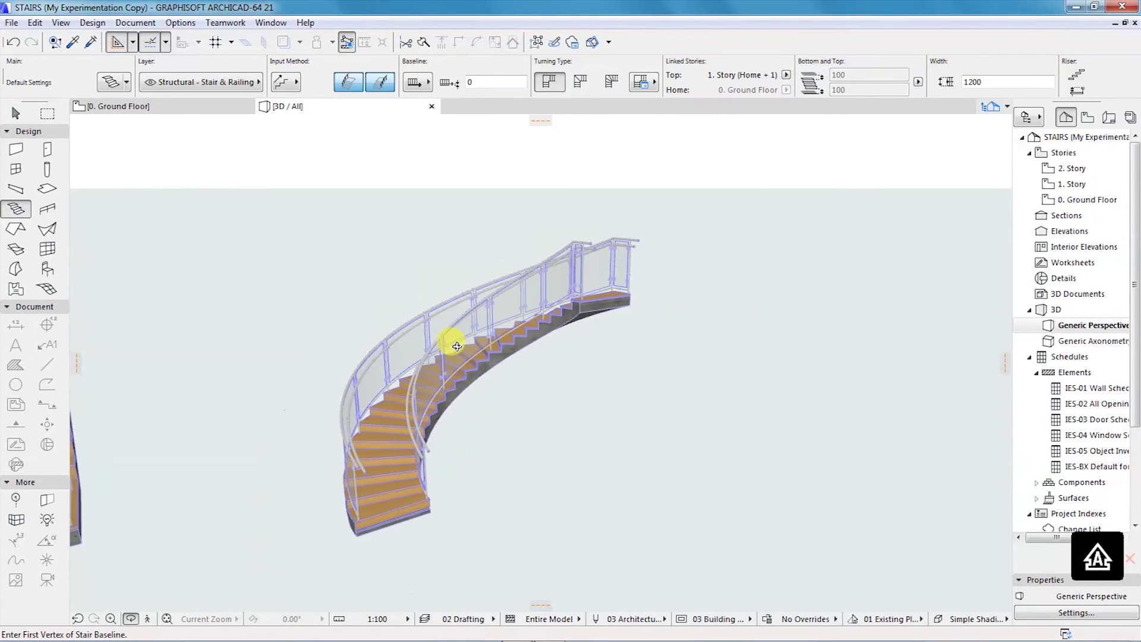
{"action": "left_click_drag", "start_coordinate": [331, 458], "coordinate": [224, 387]}
{"action": "scroll", "coordinate": [214, 387], "scroll_direction": "up", "scroll_amount": 5}
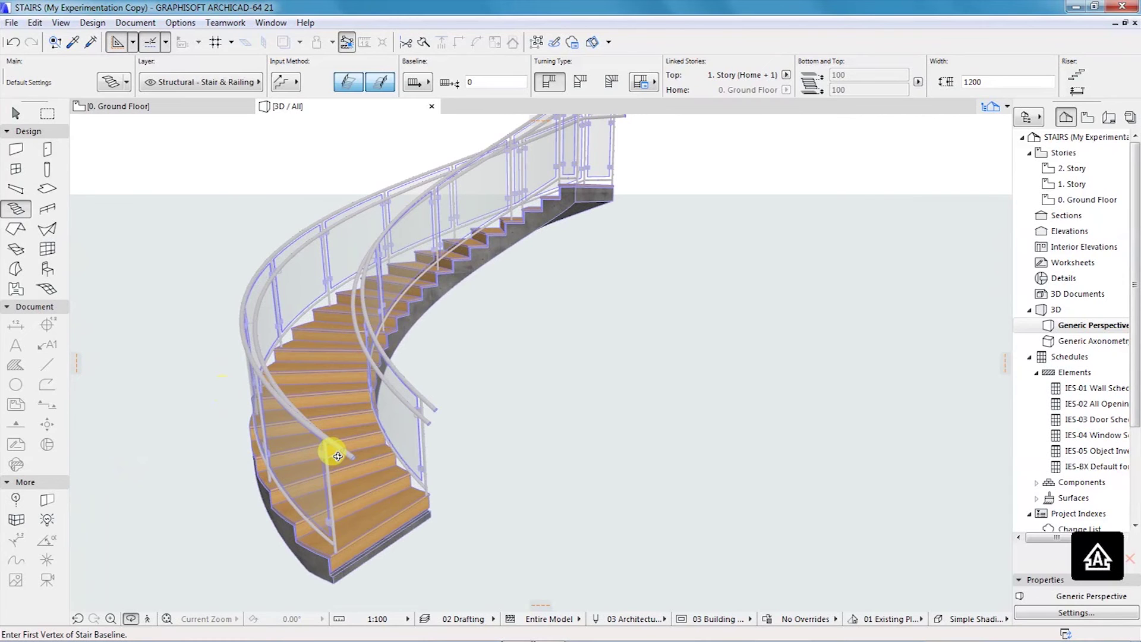
{"action": "left_click_drag", "start_coordinate": [402, 494], "coordinate": [348, 492]}
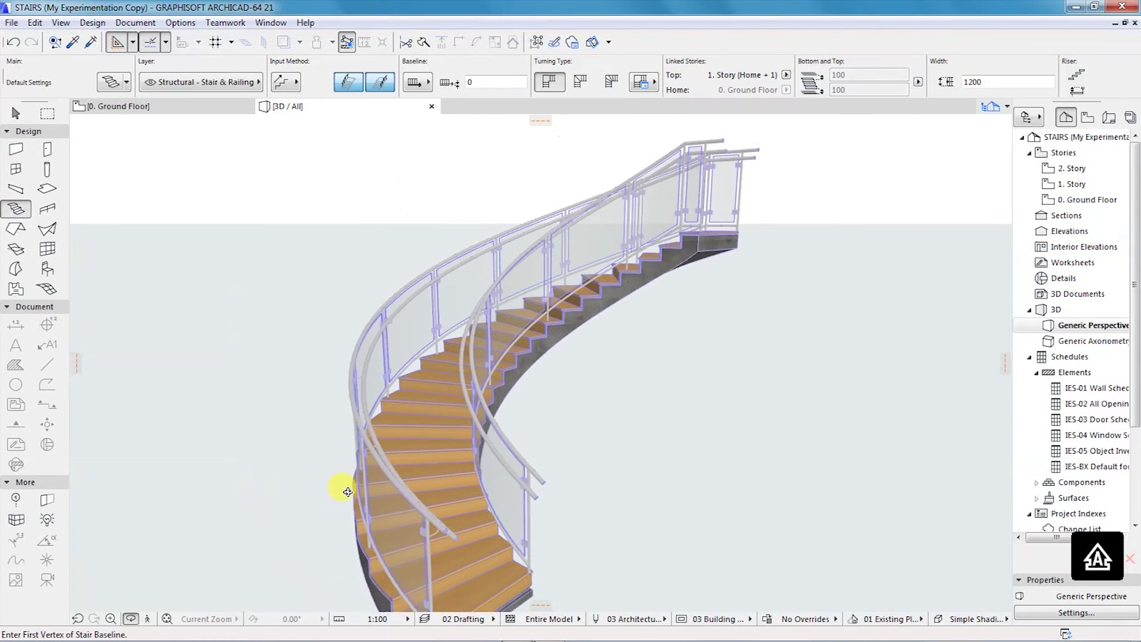
{"action": "scroll", "coordinate": [453, 364], "scroll_direction": "down", "scroll_amount": 6}
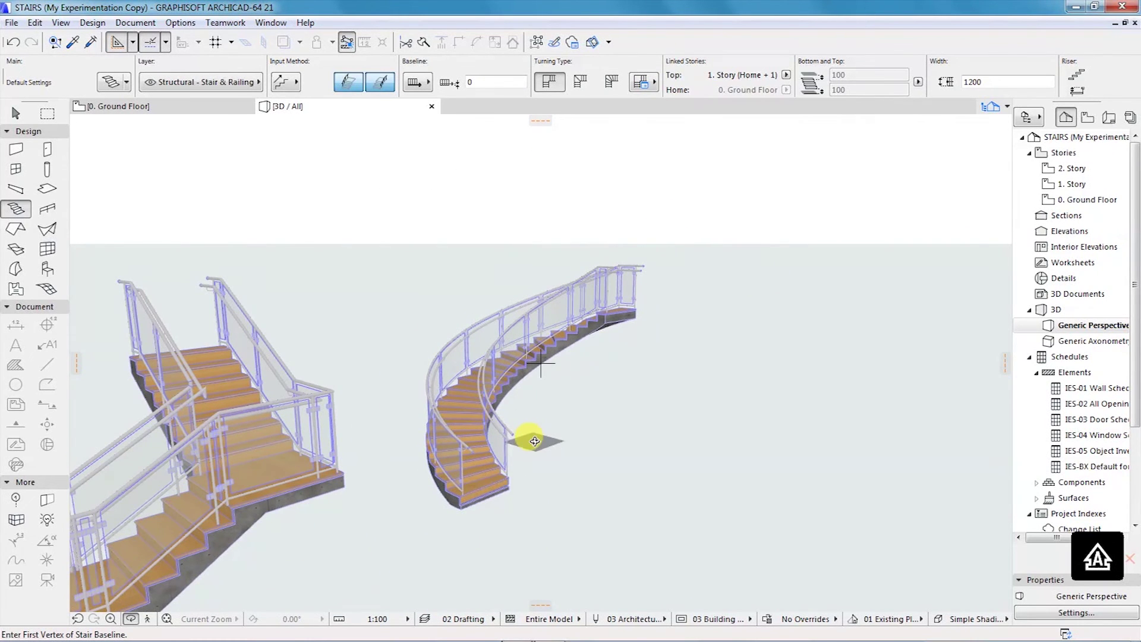